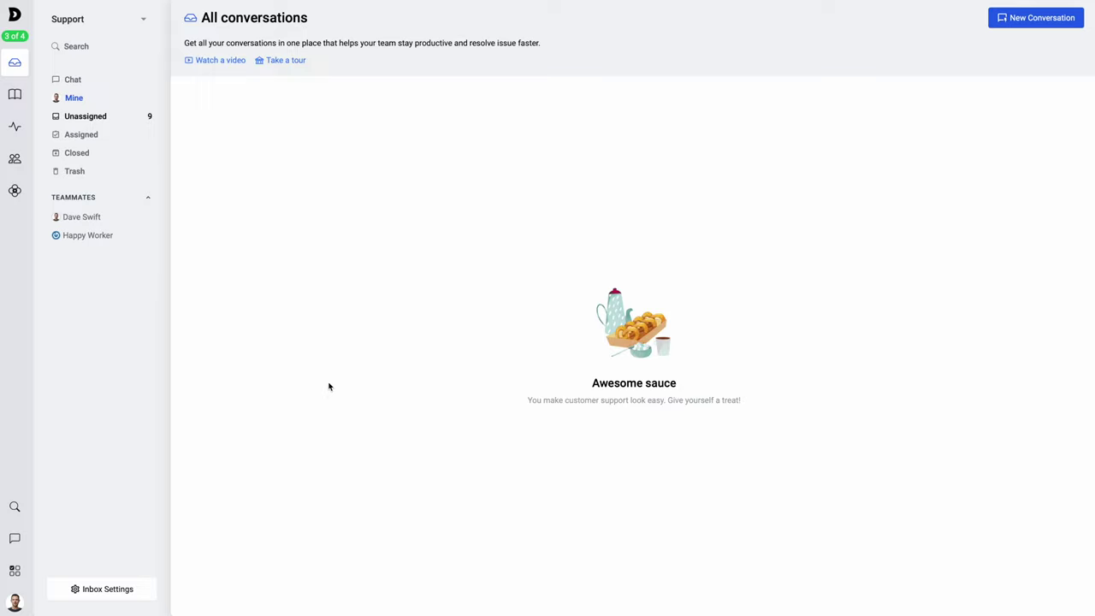
- Open the WooCommerce app from the integrations catalogue and show its Setup WooCommerce instructions
left_click(15, 572)
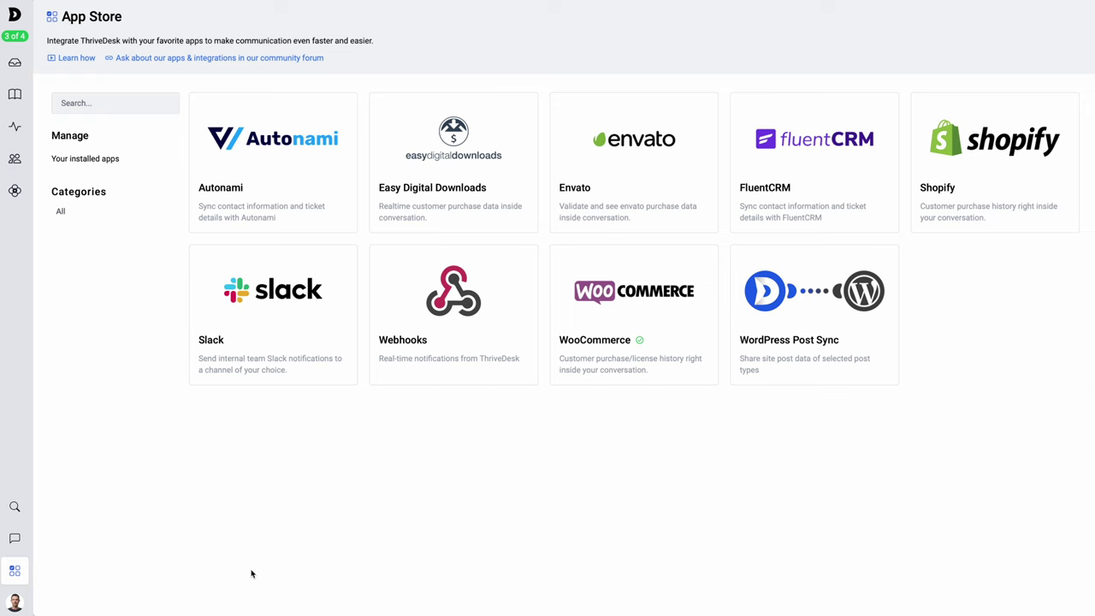
left_click(642, 301)
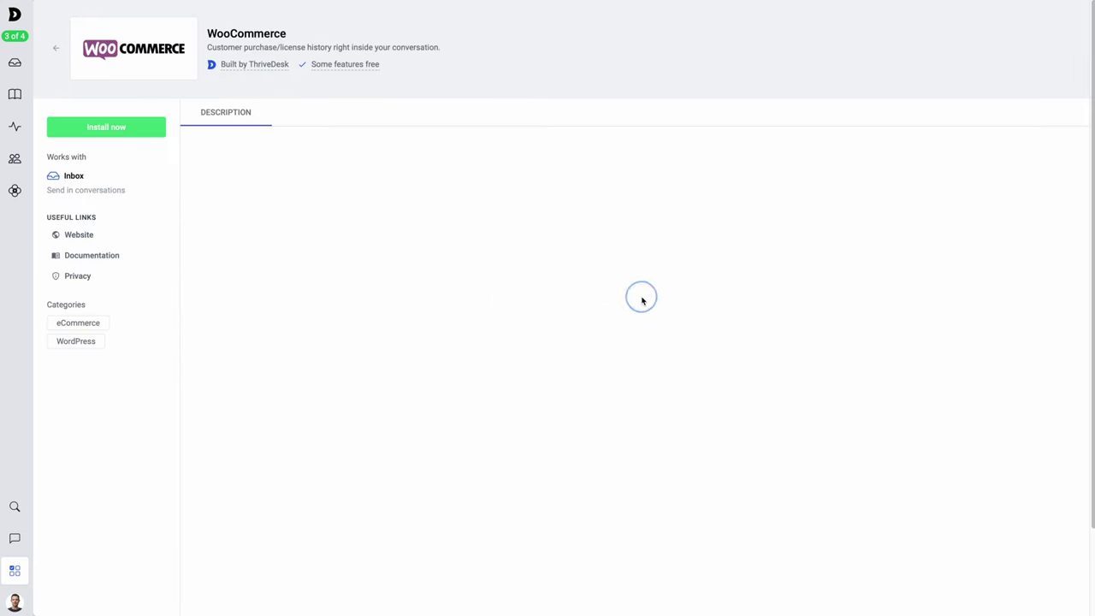
left_click(104, 127)
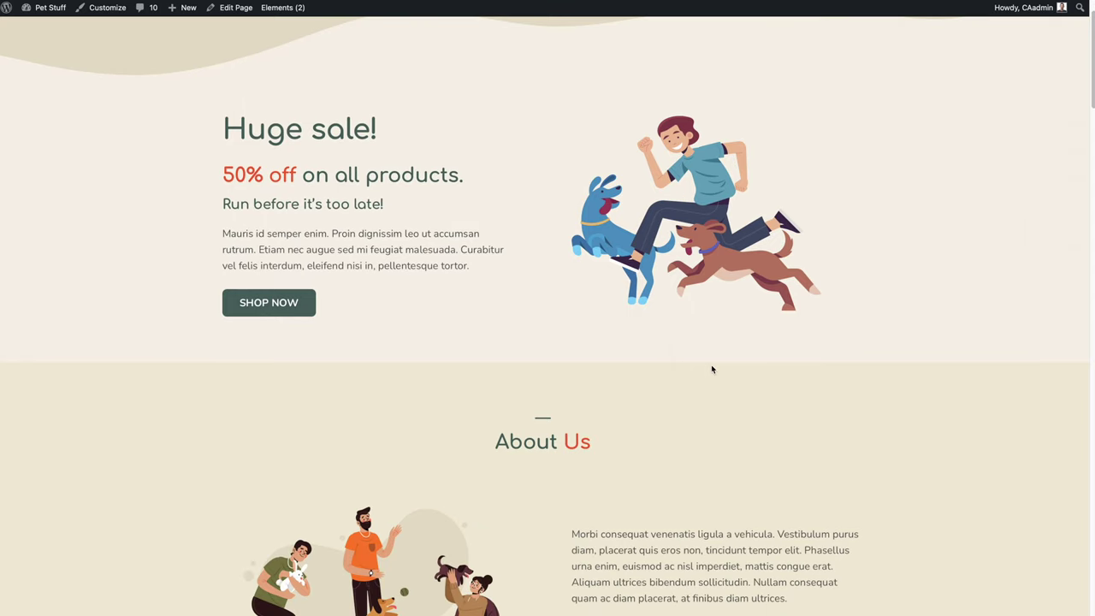
- Install and activate the ThriveDesk plugin from Plugins > Add New, then open Settings > ThriveDesk
scroll(710, 365, "down", 8)
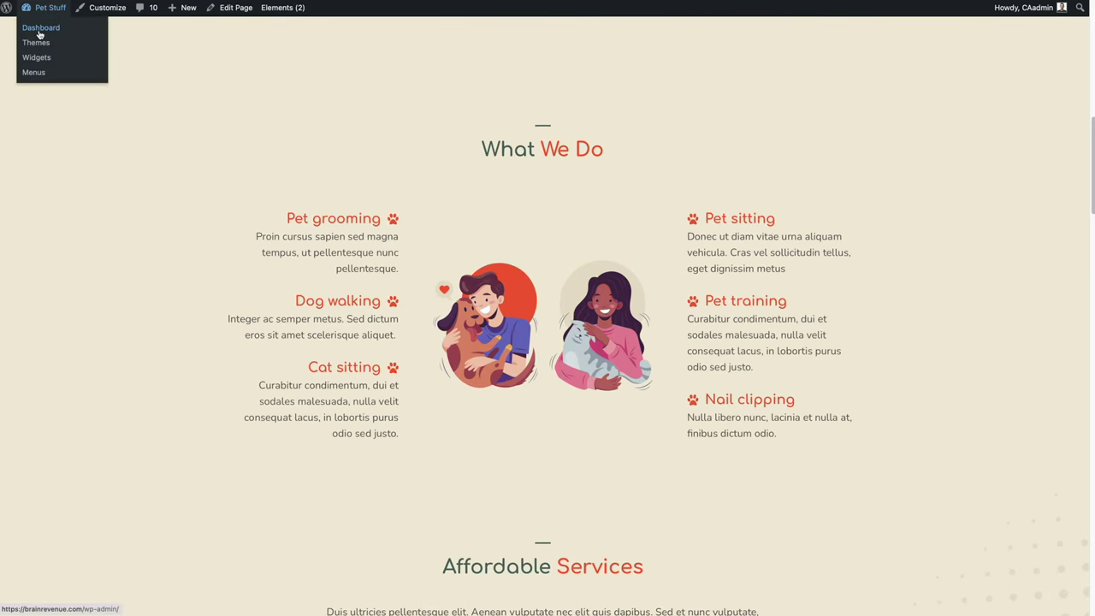
left_click(39, 31)
mouse_move(43, 313)
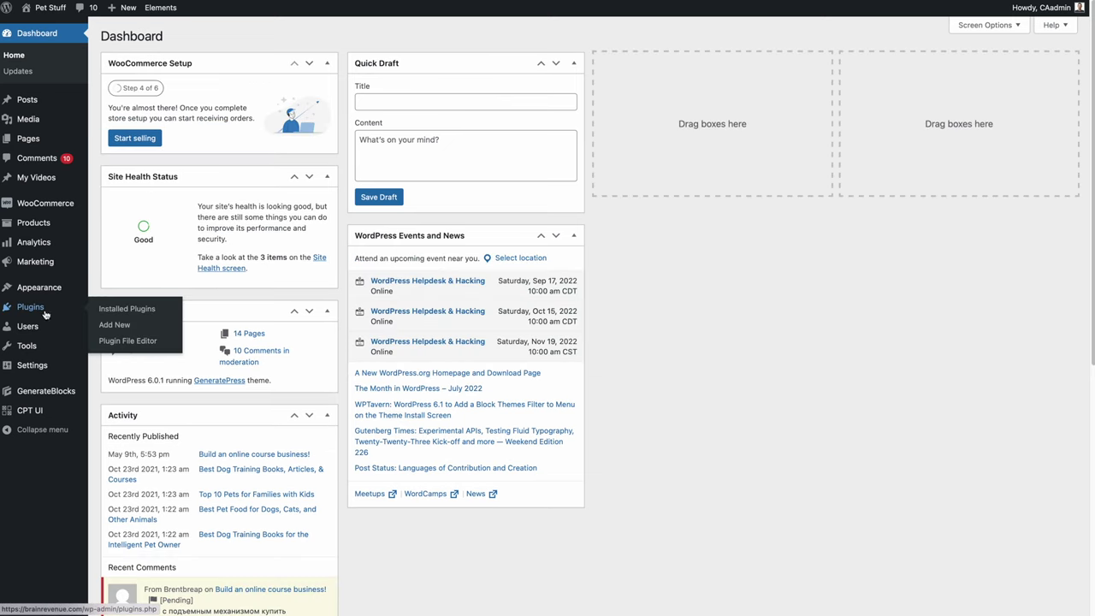
left_click(115, 326)
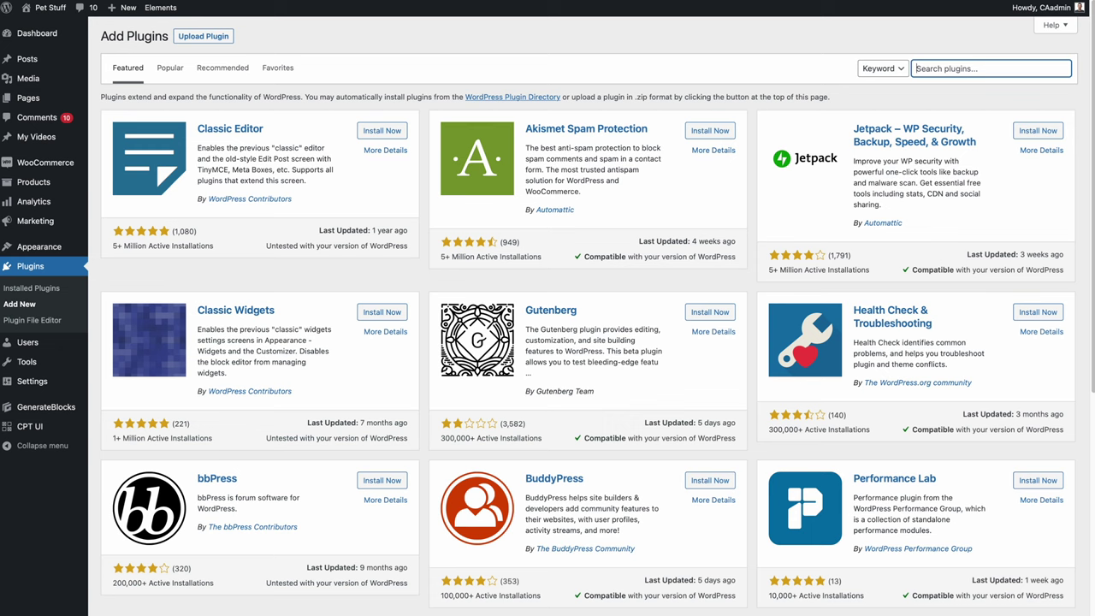
type("ThriveDesk")
left_click(393, 130)
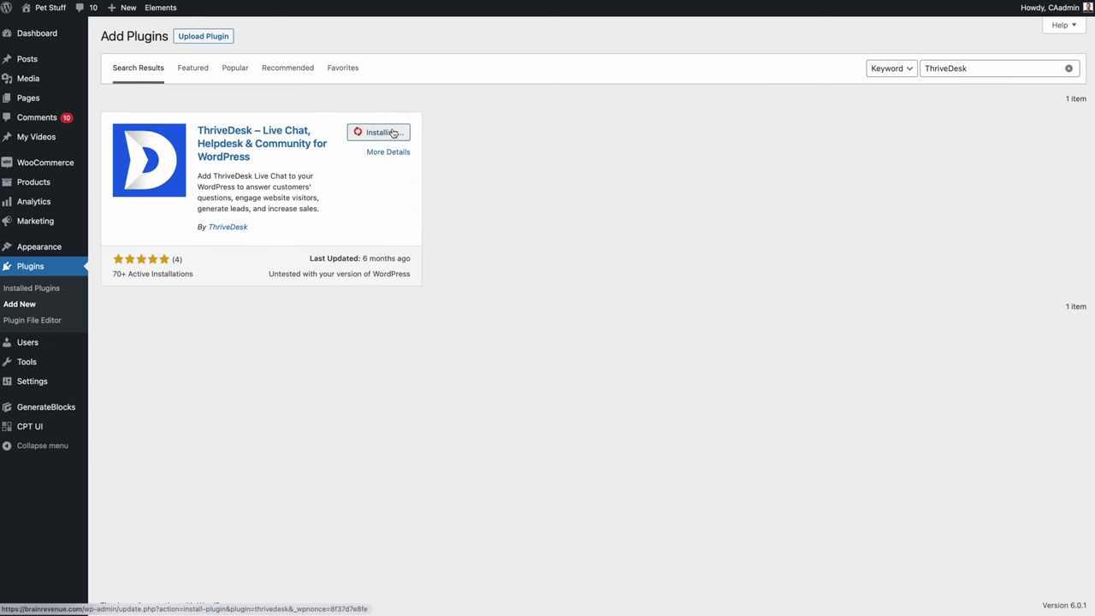
left_click(393, 131)
mouse_move(47, 385)
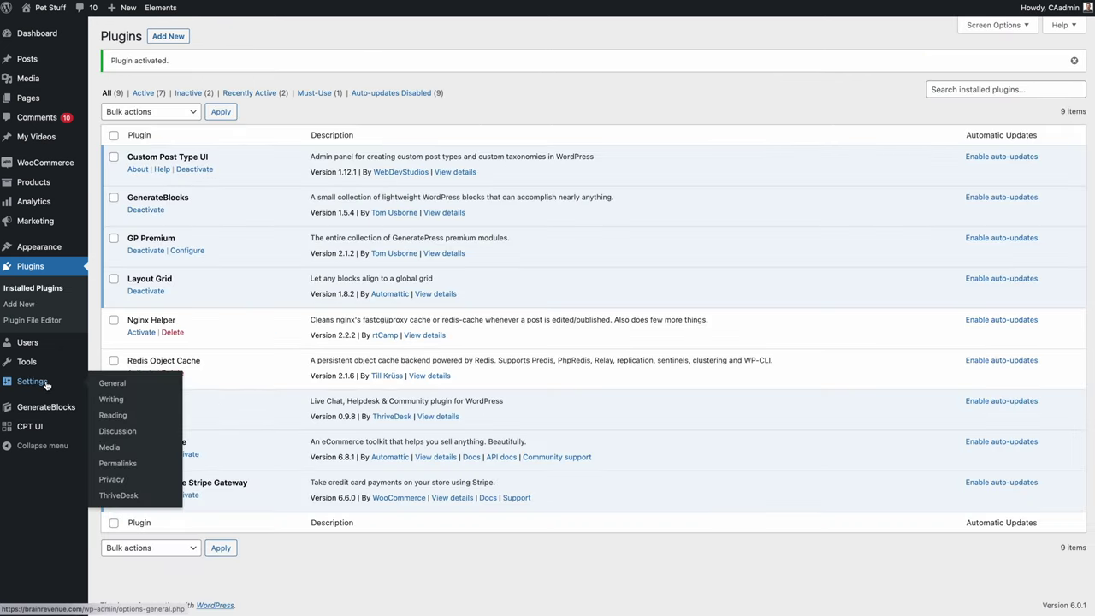
left_click(120, 496)
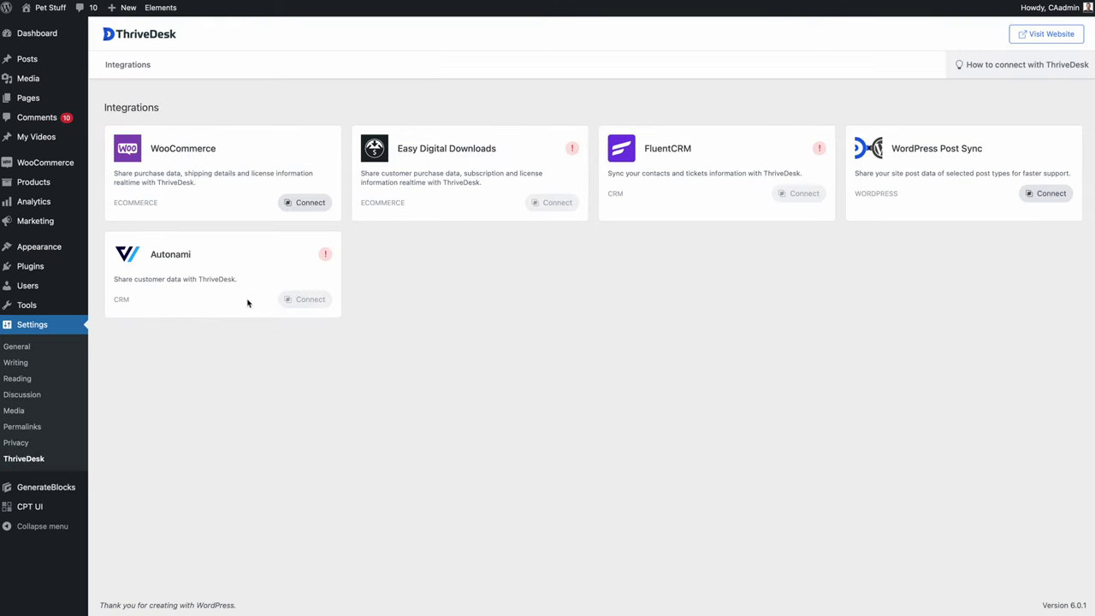
- Connect the WooCommerce store labelled 'My Pet Stuff' to the Support inbox and save
left_click(310, 203)
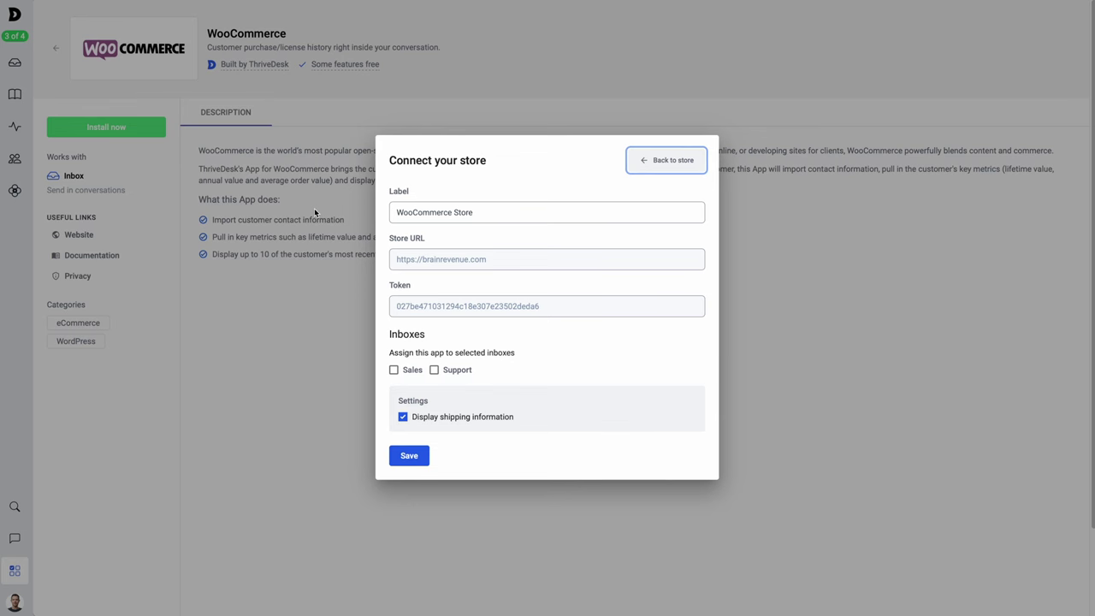
left_click(489, 212)
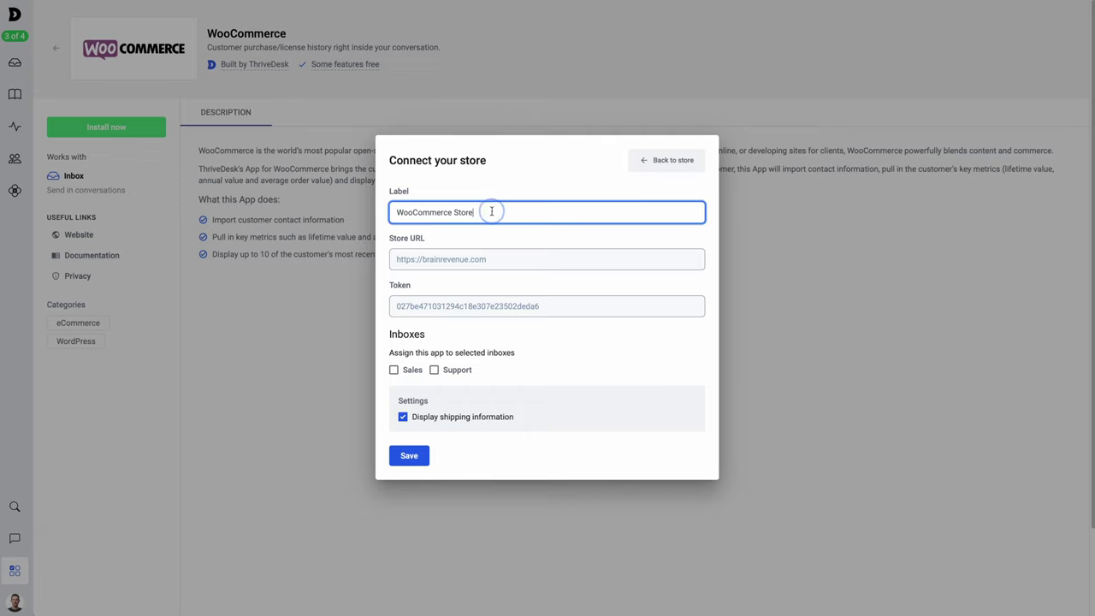
key("ctrl+a")
type("My Pet Stuff")
left_click(451, 373)
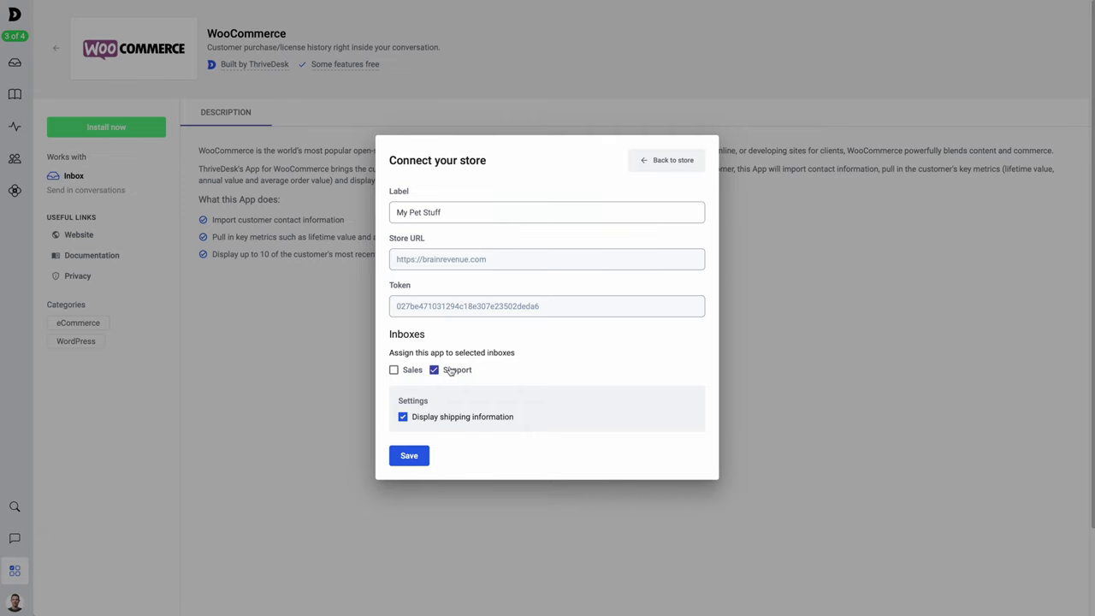
left_click(409, 453)
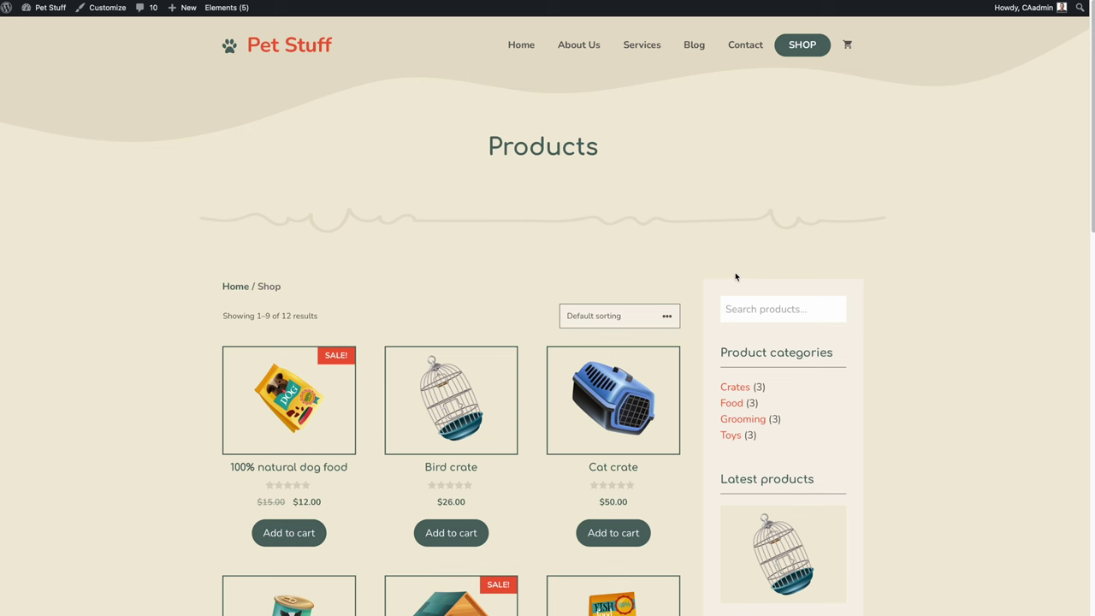
- Add the Dog hut from the Pet Stuff shop to the cart and place the order
scroll(681, 260, "down", 5)
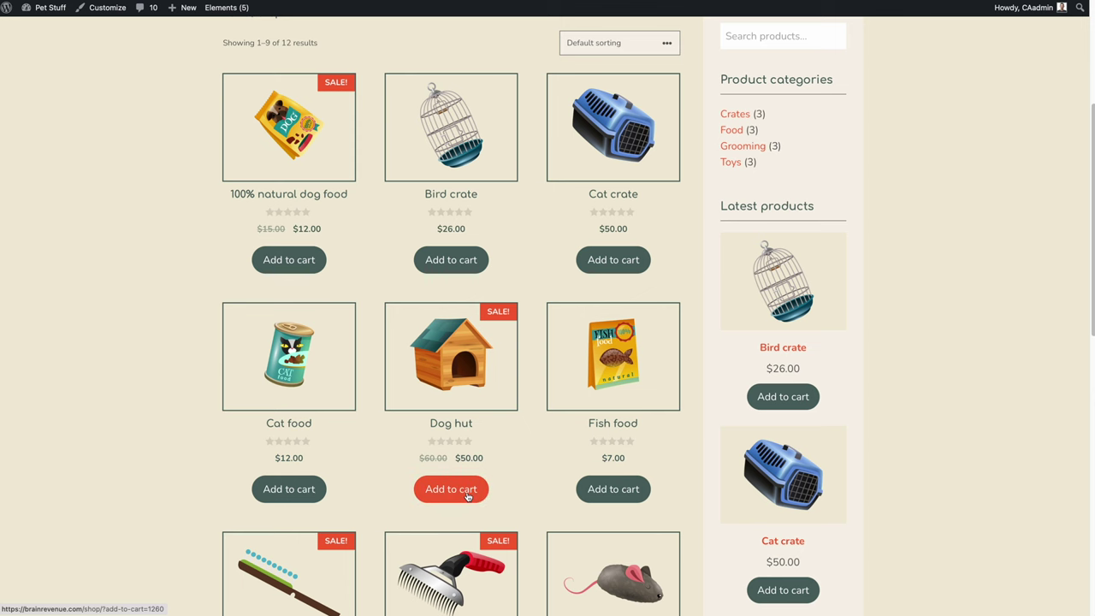
left_click(467, 496)
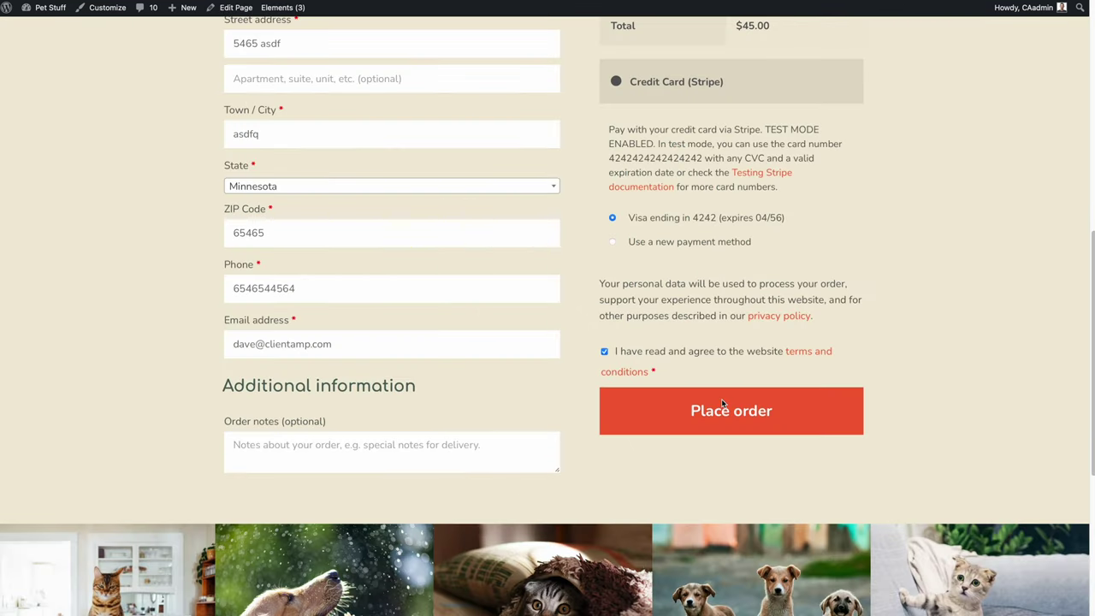
left_click(720, 402)
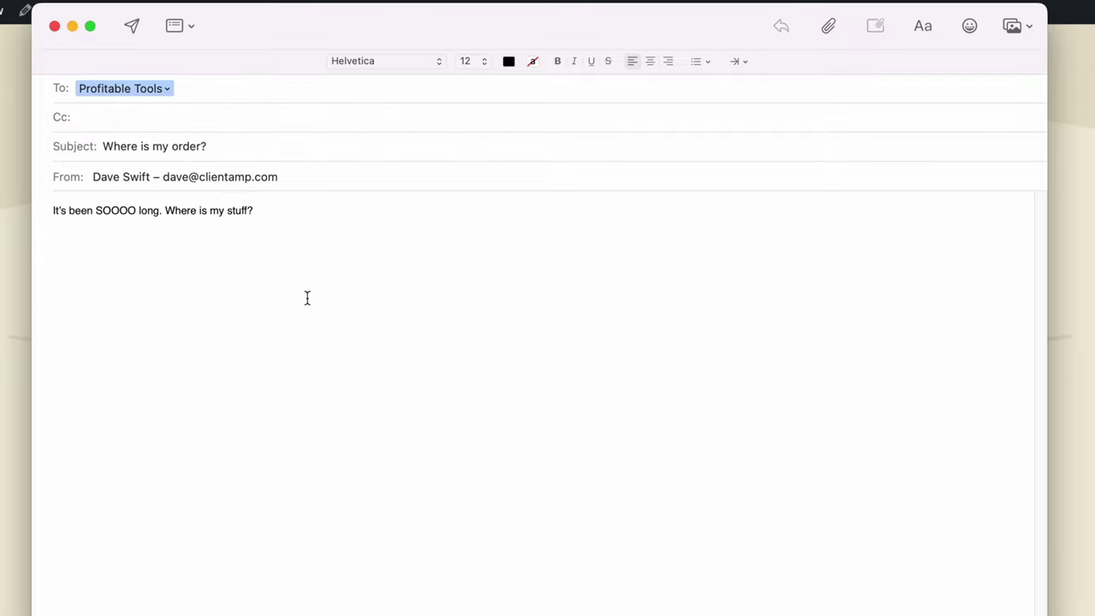
- Send the 'Where is my order?' enquiry email to the store's support address
left_click(132, 26)
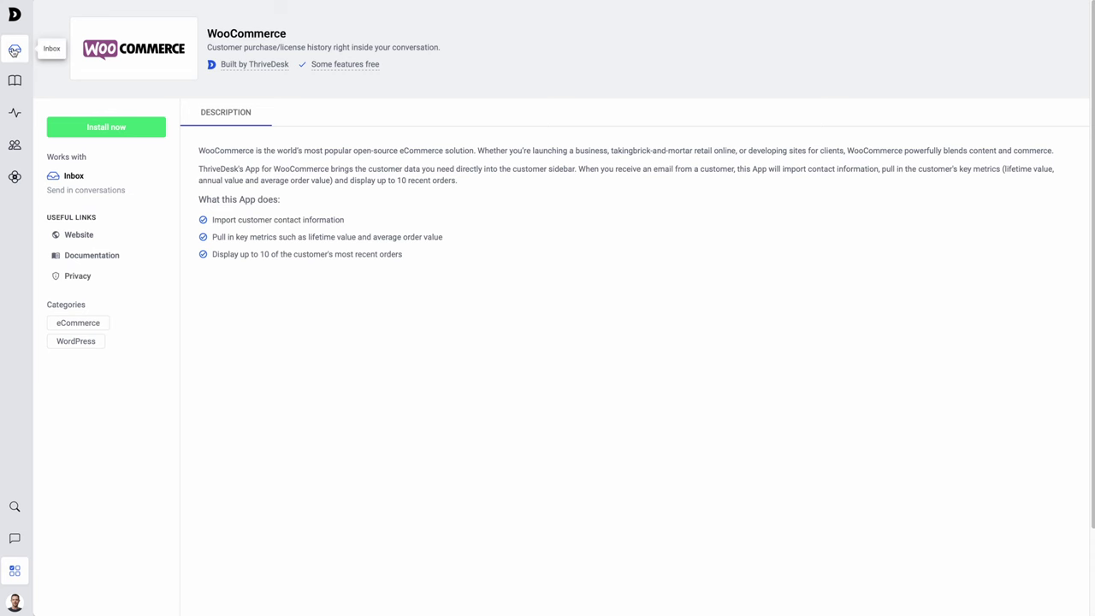
- Open conversation #35 'Where is my order?' and review the My Pet Stuff orders #1760 and #1759
left_click(15, 50)
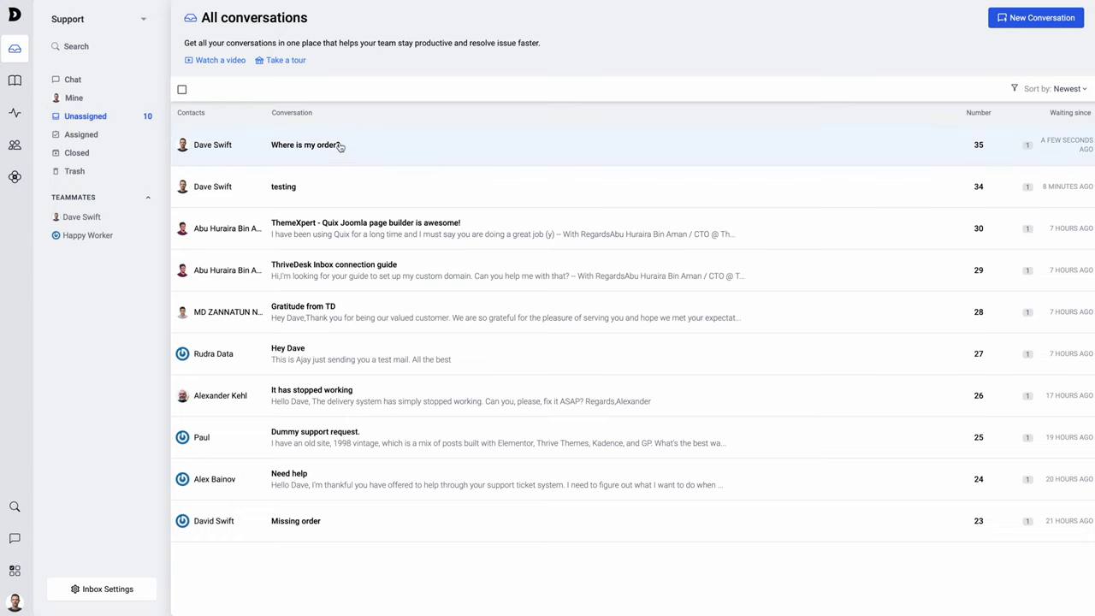
left_click(282, 153)
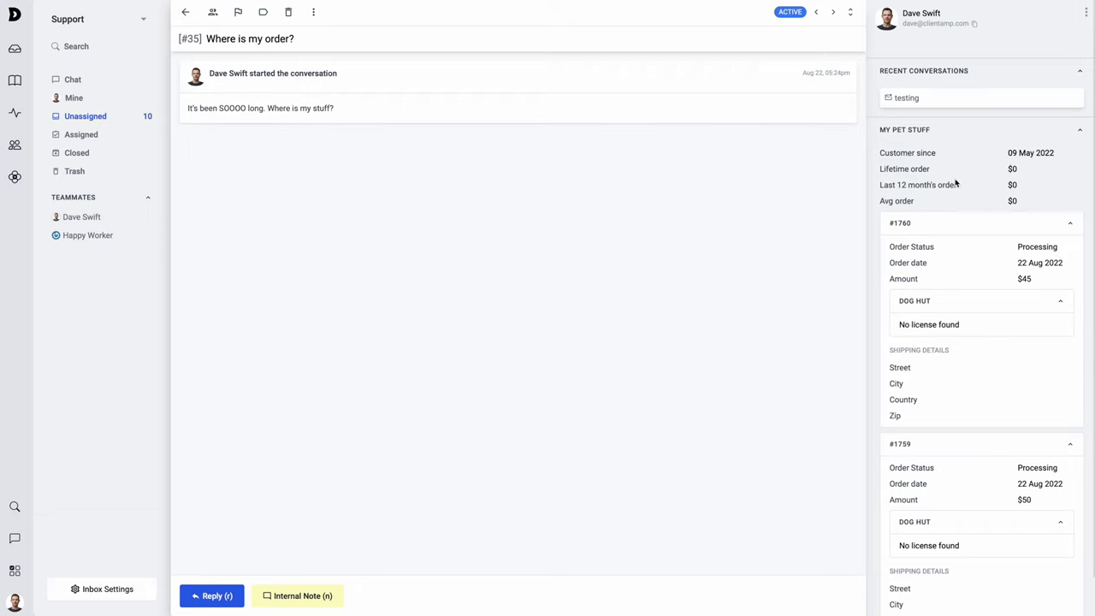
scroll(1018, 196, "down", 1)
scroll(1014, 218, "down", 2)
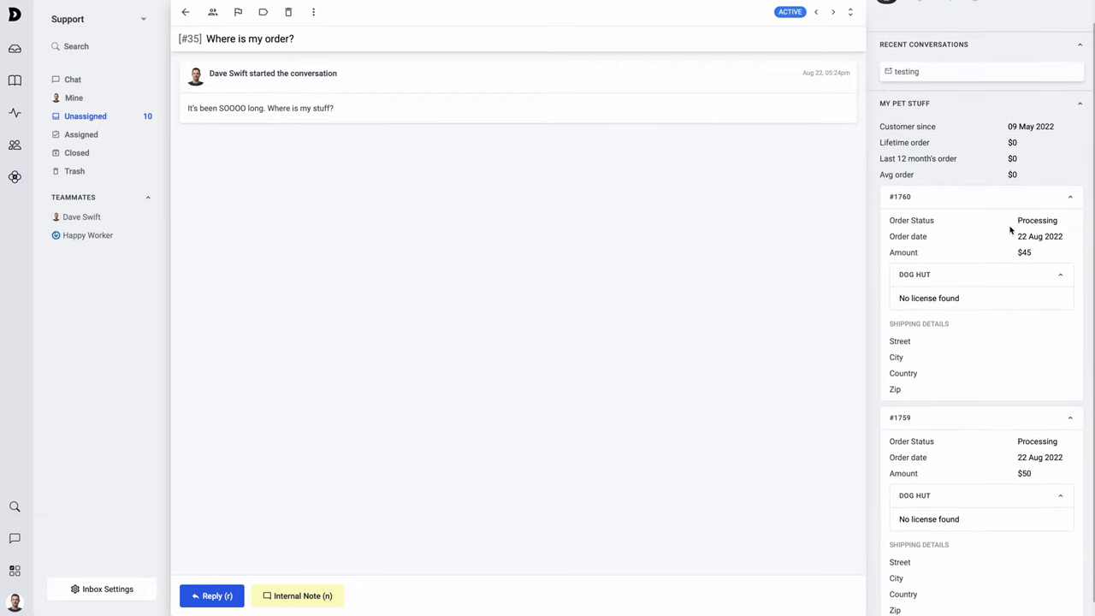
scroll(1022, 410, "up", 2)
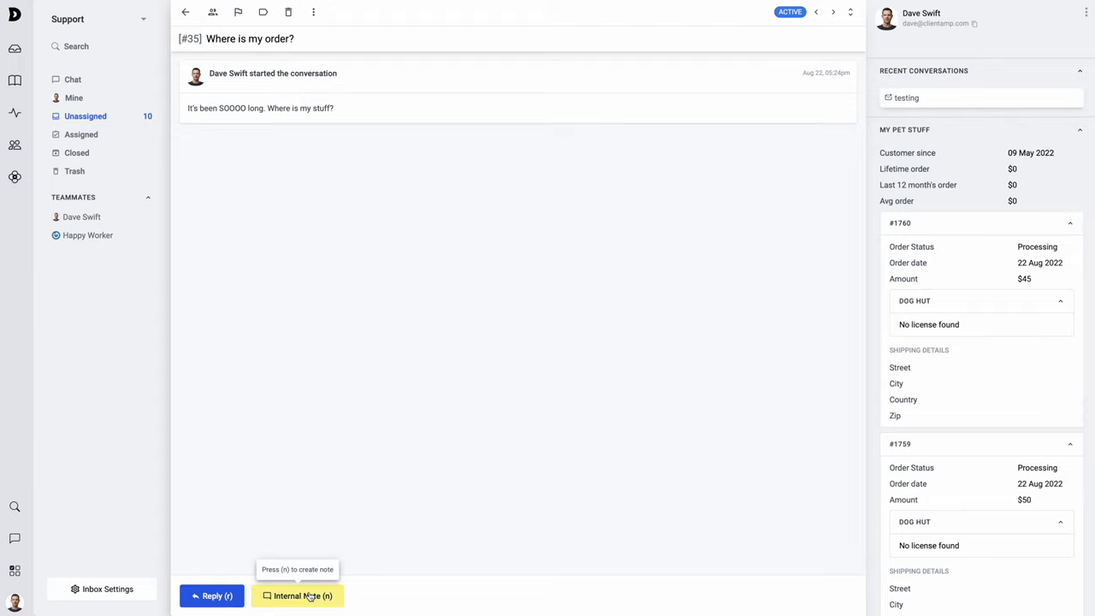
- Add the internal note 'Can you help him?', assign the ticket to a teammate, and open Docs settings
left_click(310, 597)
type("Can you help him?")
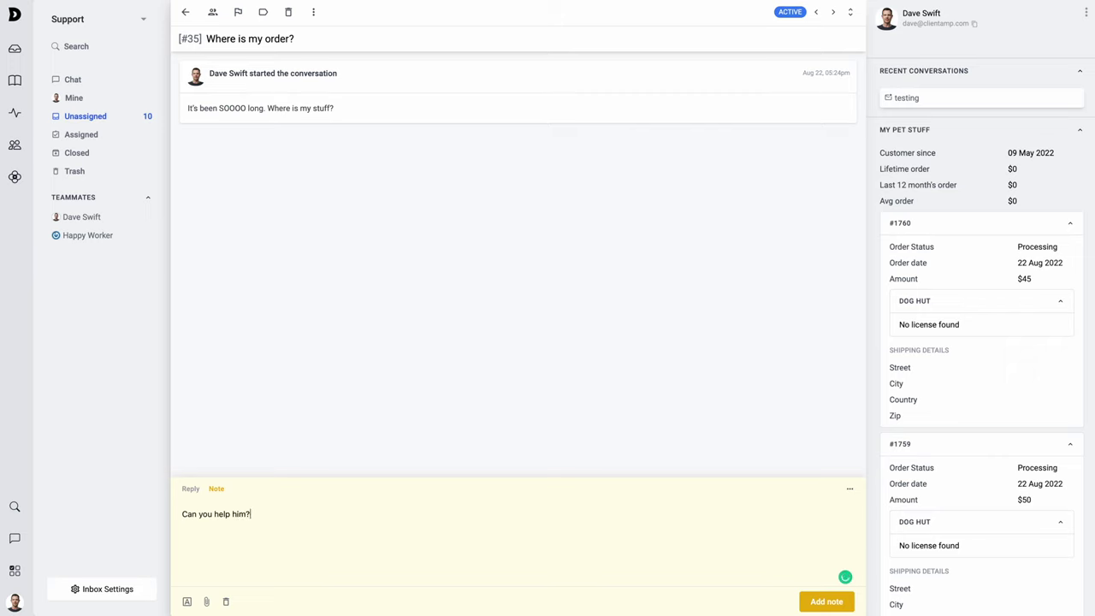
key("ctrl+Return")
left_click(212, 13)
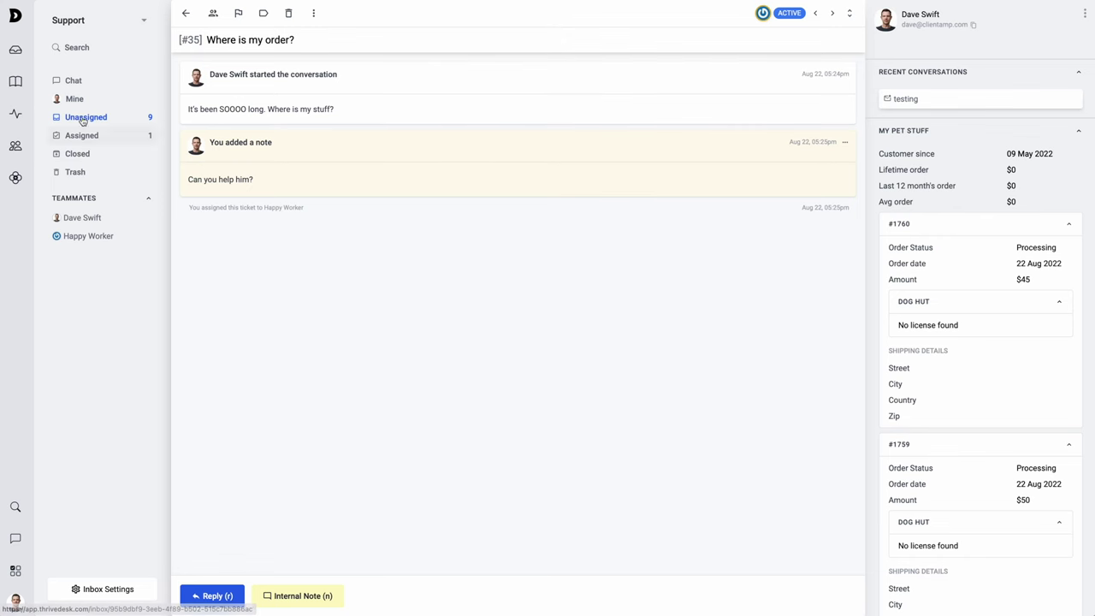
left_click(15, 82)
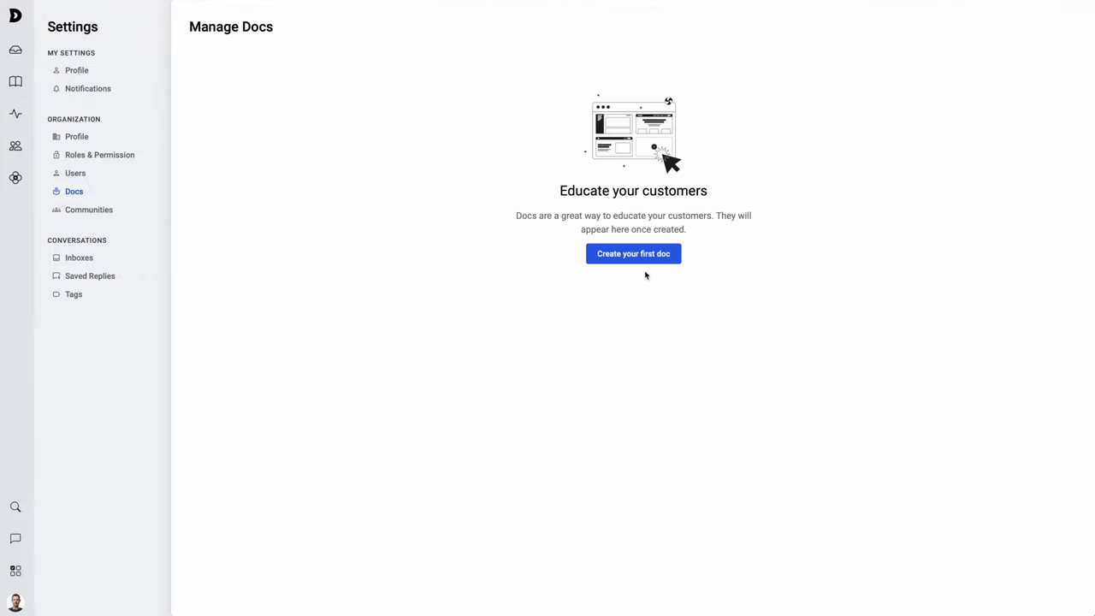
- Create the public doc site 'Pet Stuff Help' at pet-stuff-help.thrivedeskdocs.com and open its articles list
left_click(638, 259)
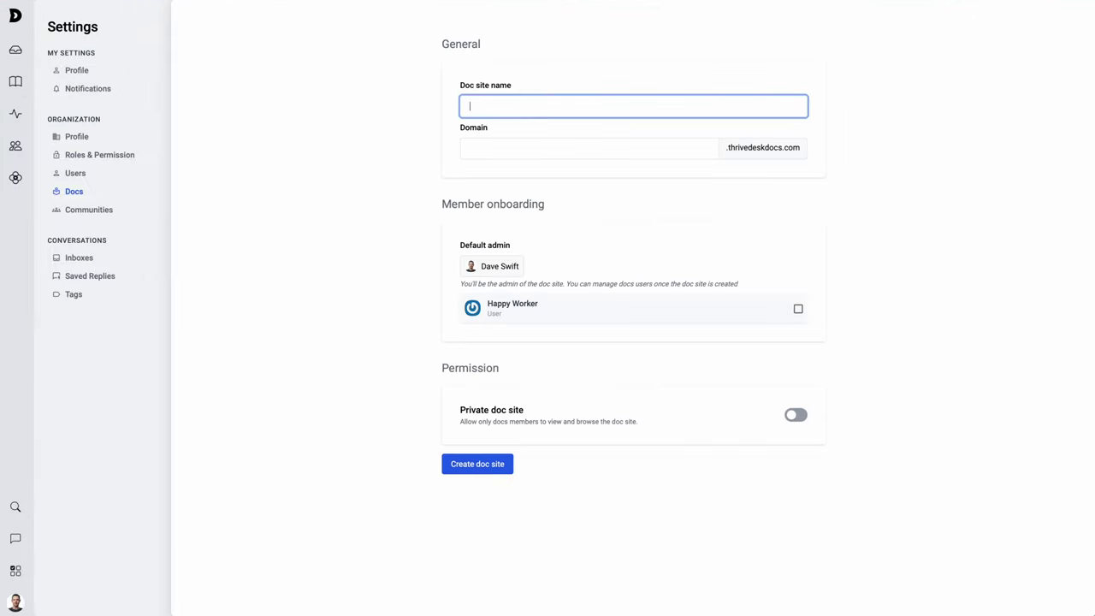
type("Pet Stuff Help")
left_click(794, 416)
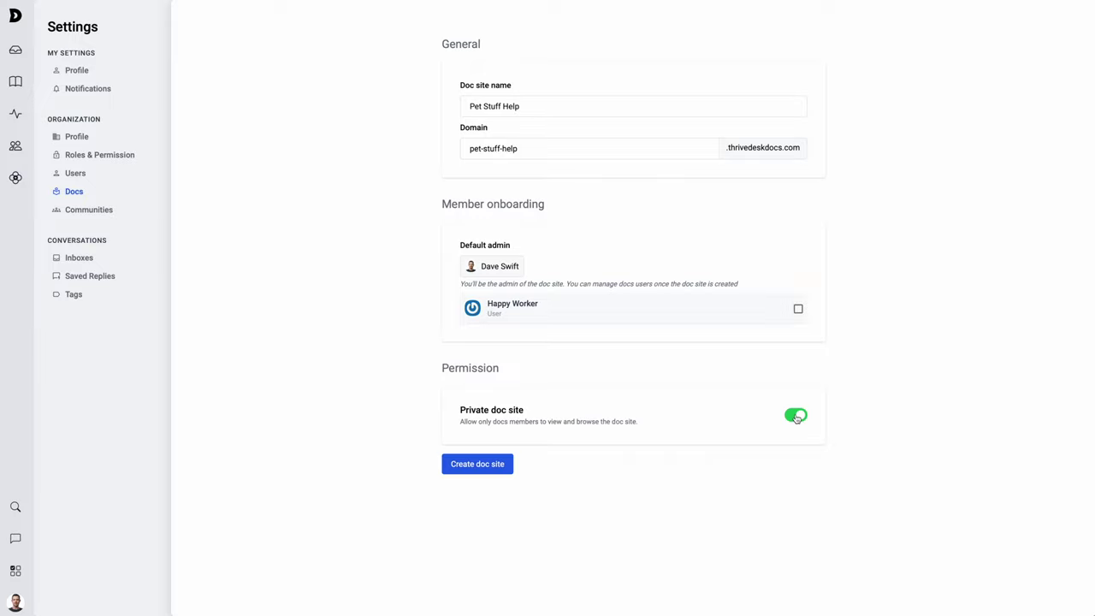
left_click(795, 416)
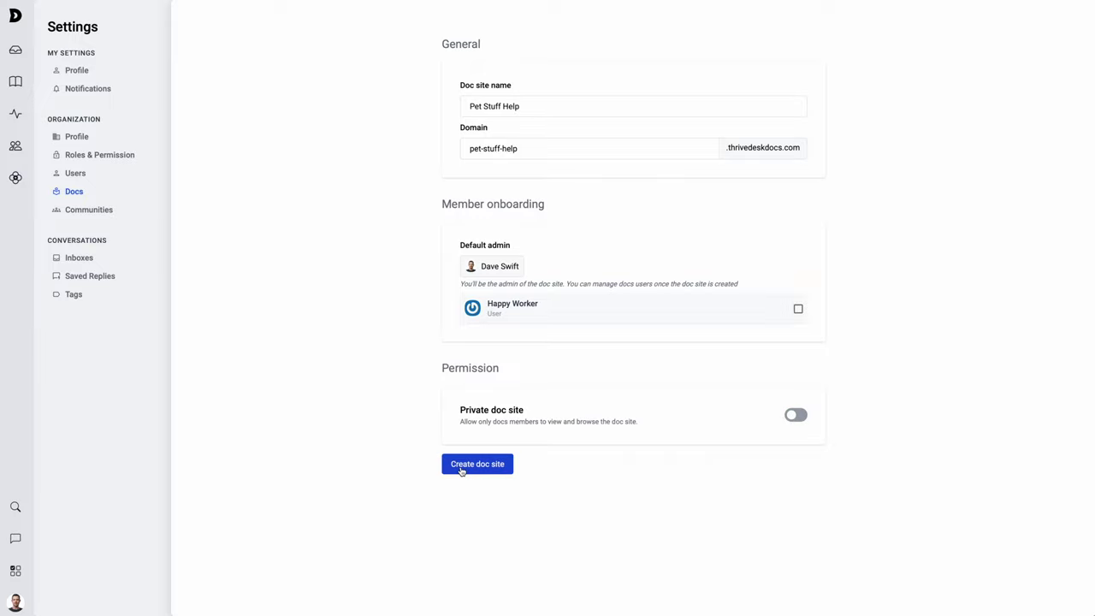
left_click(461, 467)
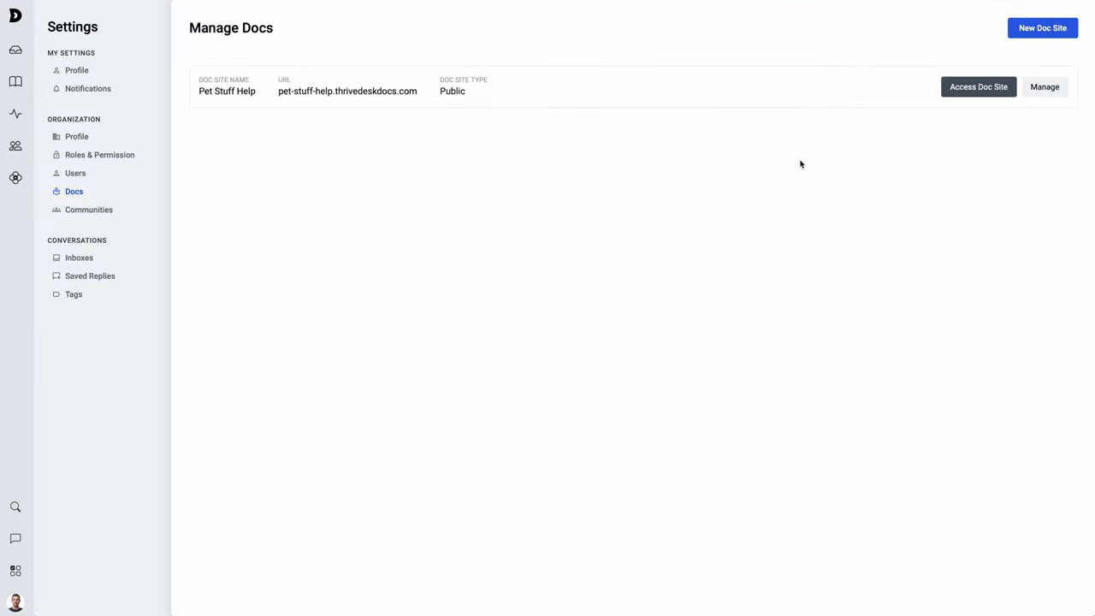
left_click(980, 89)
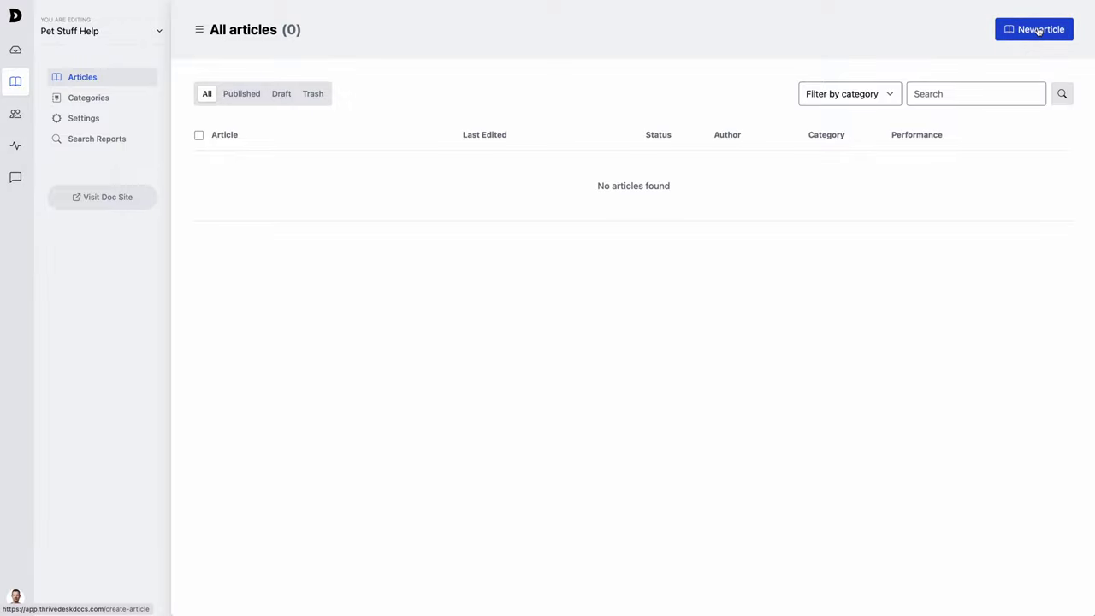
- Start a new article titled 'Here is how to brush your dogs teeth.' with pasted lorem ipsum body text
left_click(1039, 30)
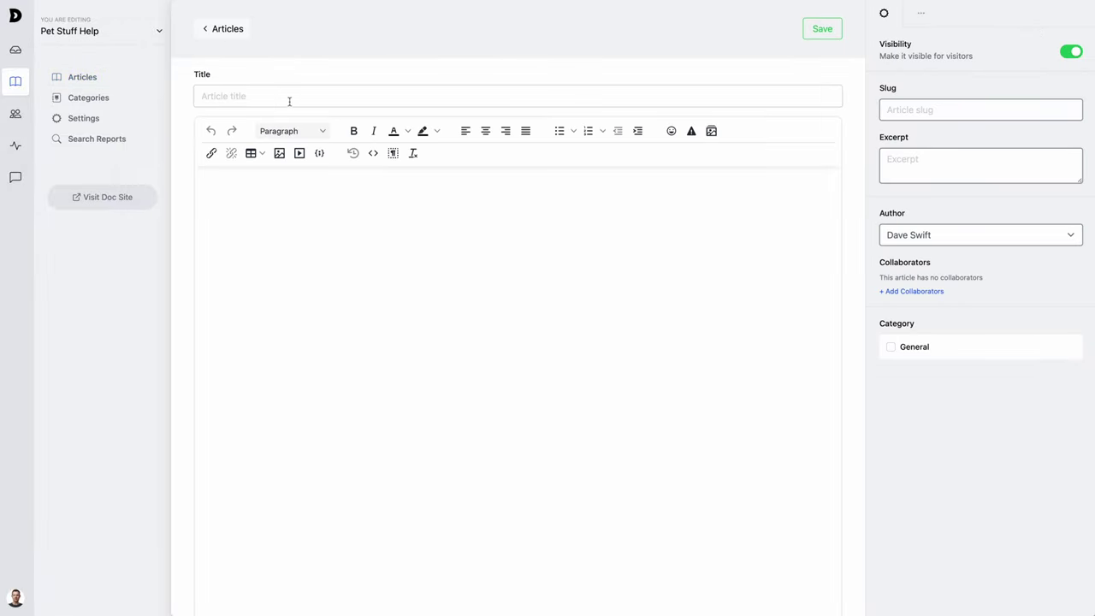
left_click(289, 100)
type("Here is how to brush your dogs teeth.")
left_click(373, 299)
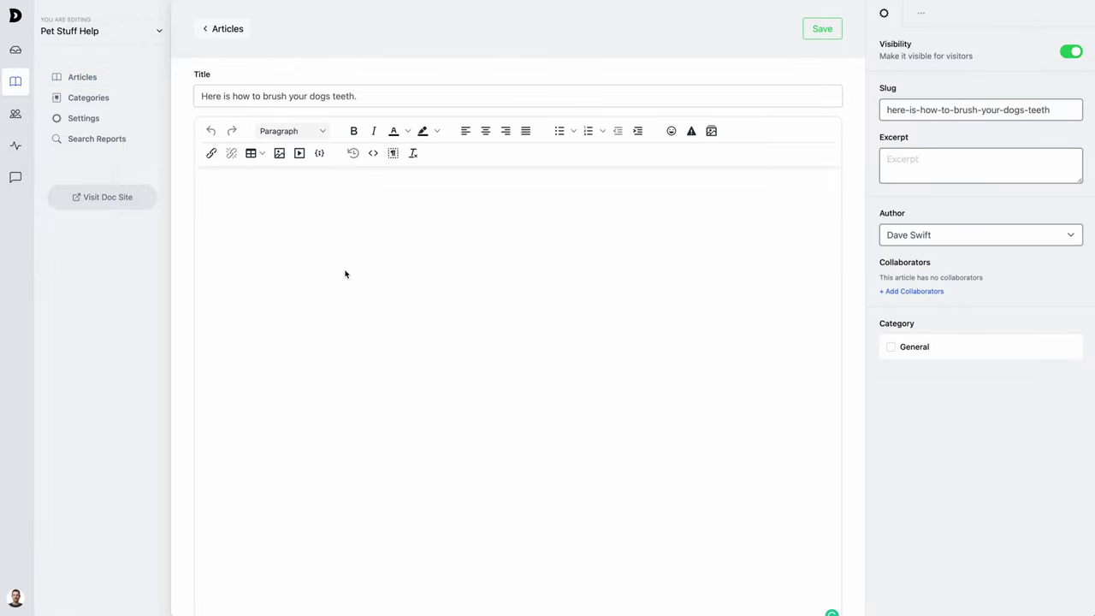
left_click(345, 274)
key("super+v")
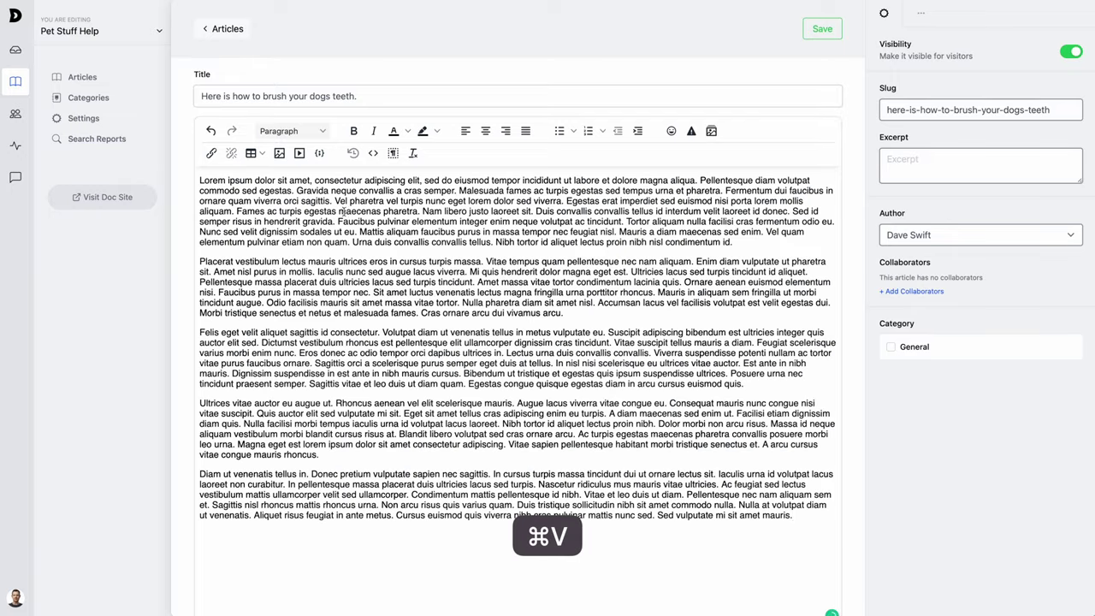
- Put 'Lorem ipsum dolor sit amet' on its own first line as a Heading 1
left_click(311, 181)
key("Return")
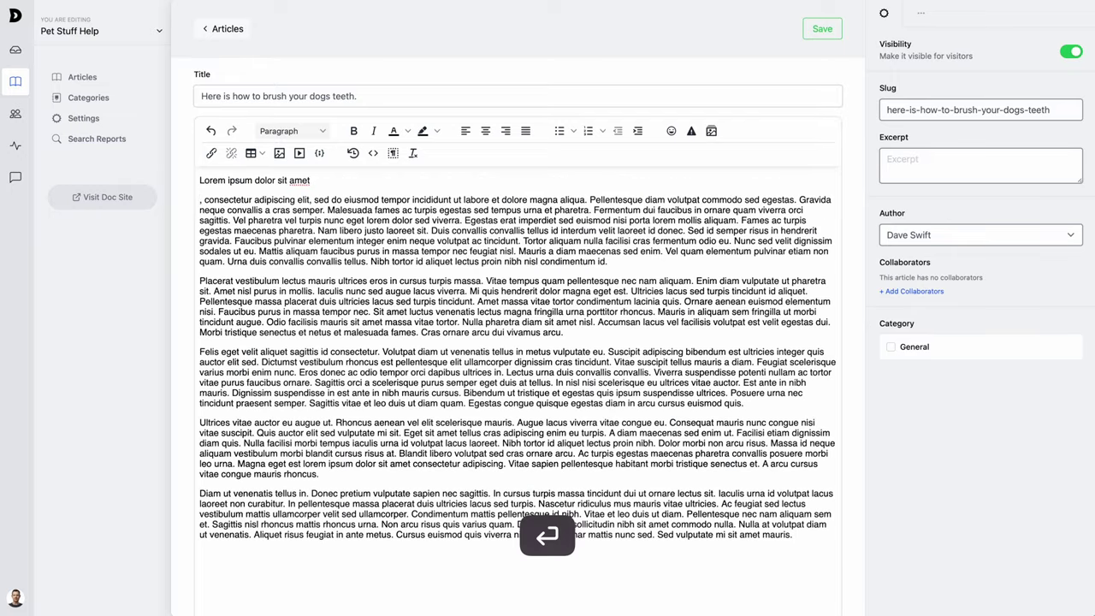
left_click_drag(345, 181, 200, 181)
left_click(291, 131)
left_click(282, 177)
- Split out 'Placerat vestibulum' and 'Felis eget velit aliquet' as their own Heading 2 lines
left_click_drag(199, 299, 280, 300)
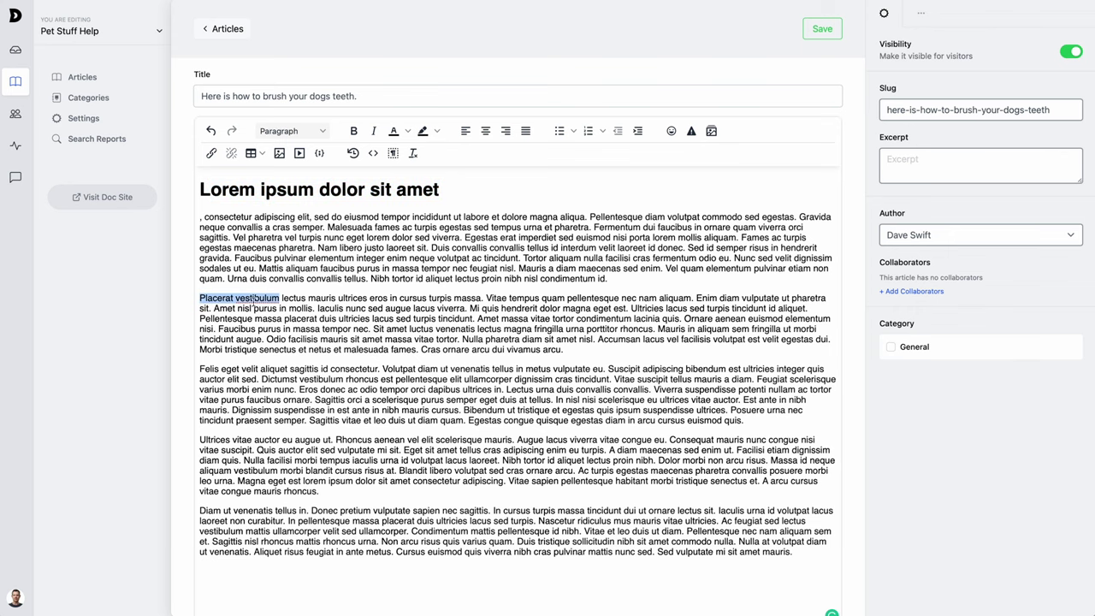
left_click(279, 298)
key("Return")
left_click_drag(200, 298, 279, 299)
left_click(291, 131)
left_click(282, 201)
left_click(322, 398)
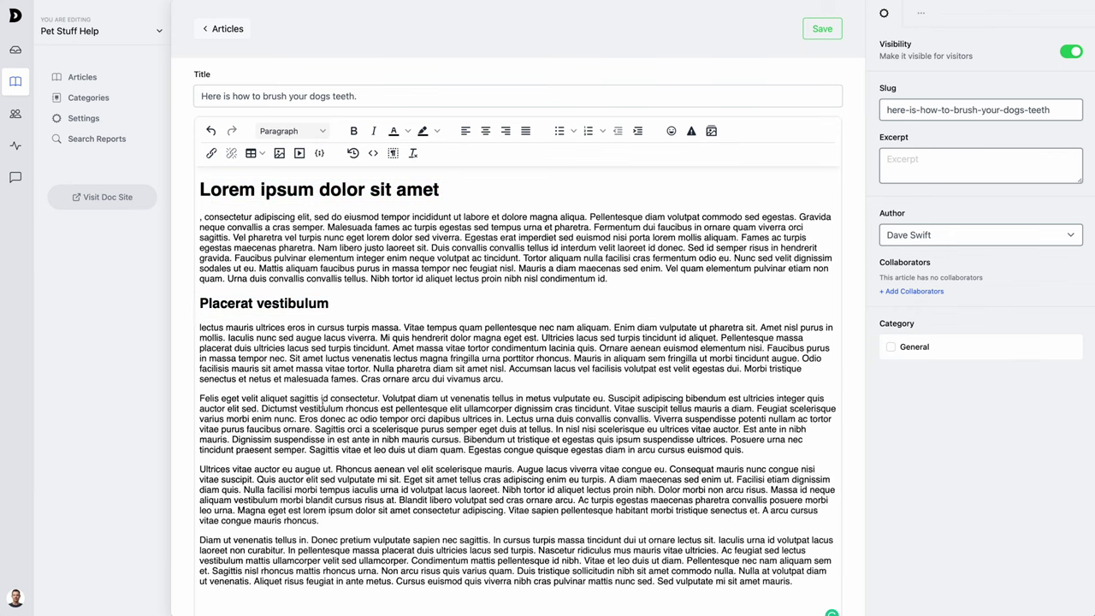
key("Return")
left_click_drag(287, 398, 195, 398)
left_click(291, 130)
left_click(282, 201)
left_click(254, 154)
mouse_move(291, 173)
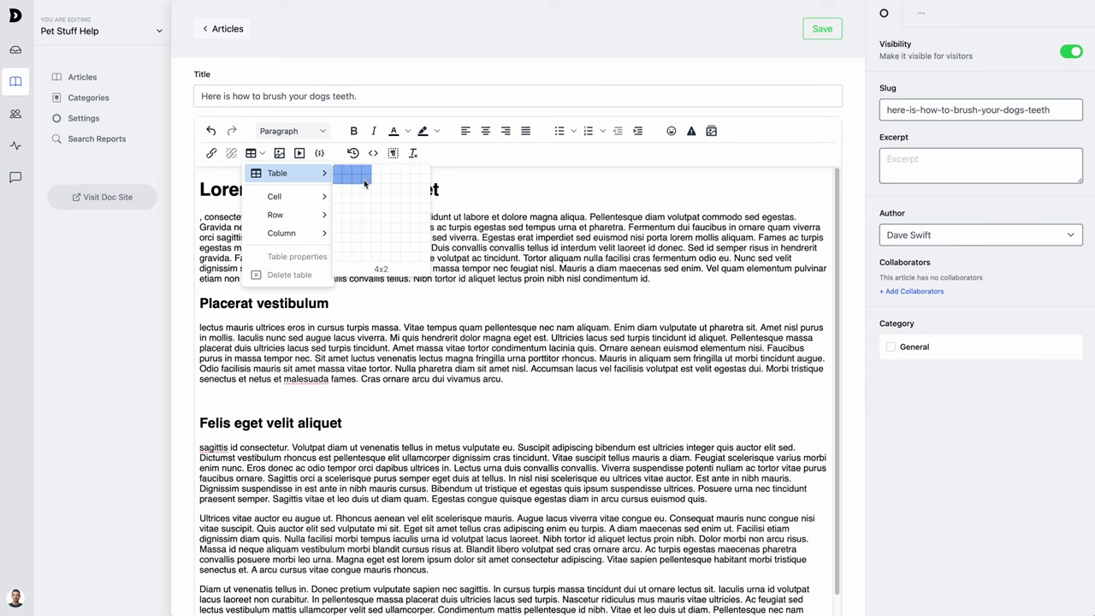
- Insert a four-column table with rows Do/Don't/Maybe/OK and Breath/Forget to breath/Hold your breath
left_click(365, 190)
type("D")
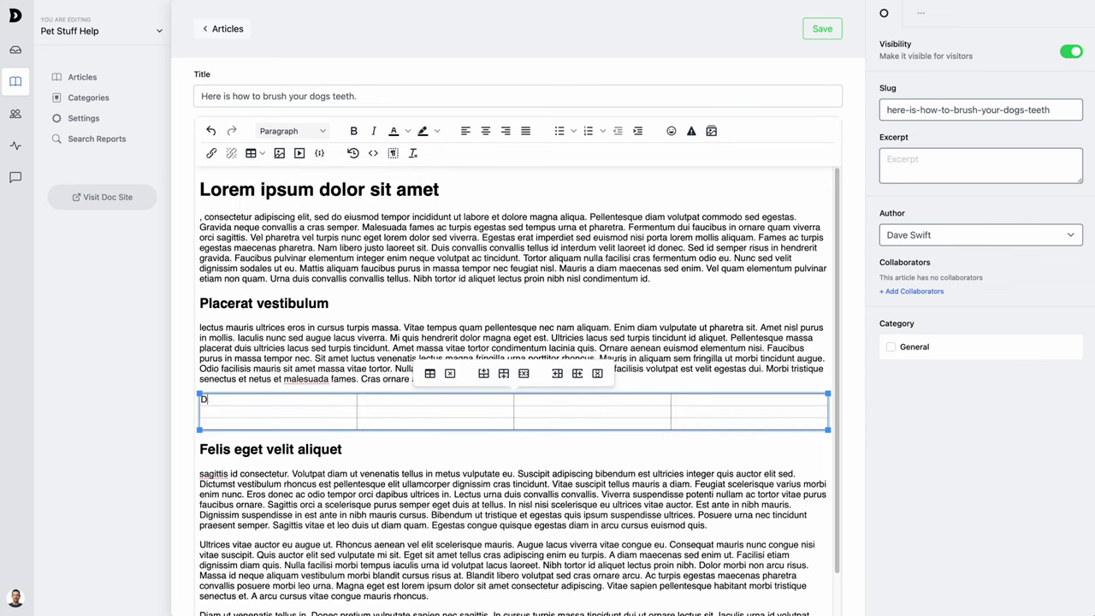
type("o\tDon't\tMaybe\tOK\tBreath\tForget to breath")
key("Tab")
type("Hold your breath")
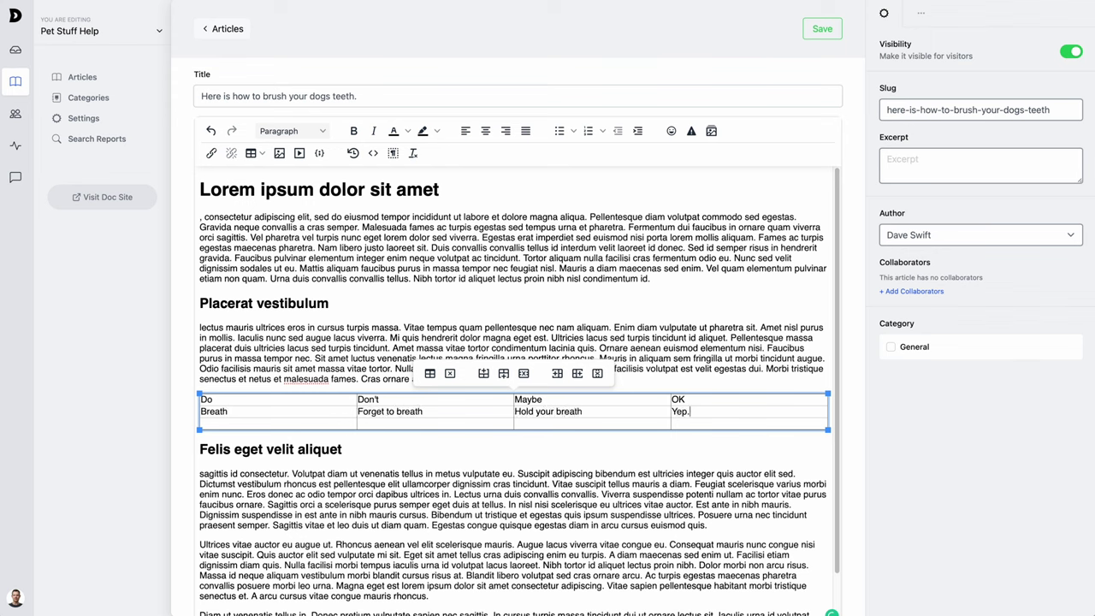
left_click(431, 374)
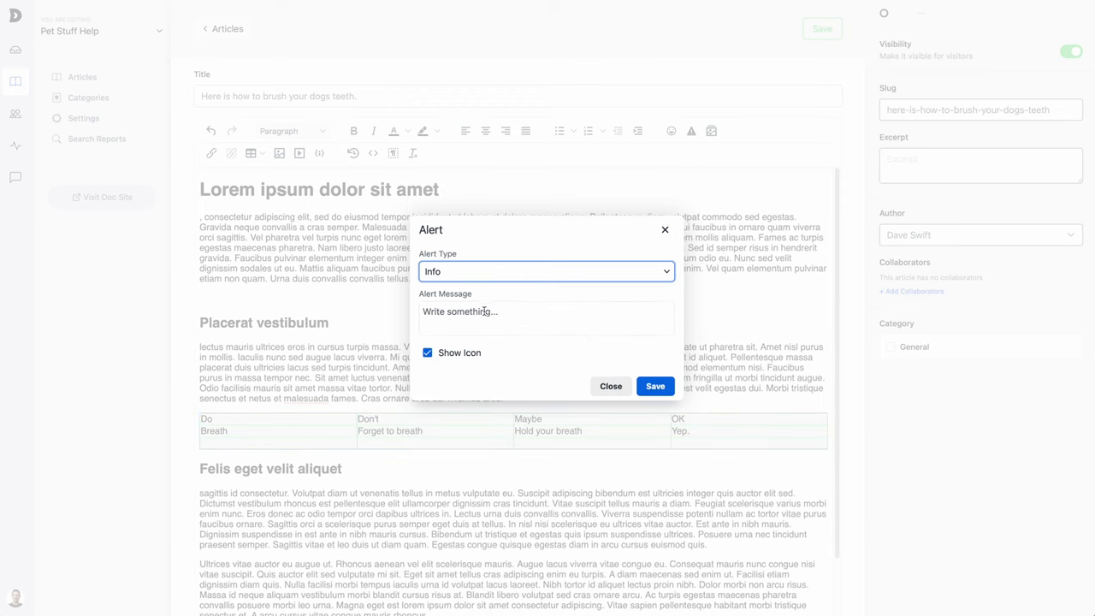
- Finish the DONT DO THIS! info alert, then insert the dogs illustration by URL, resized to about 470 px wide
left_click(484, 311)
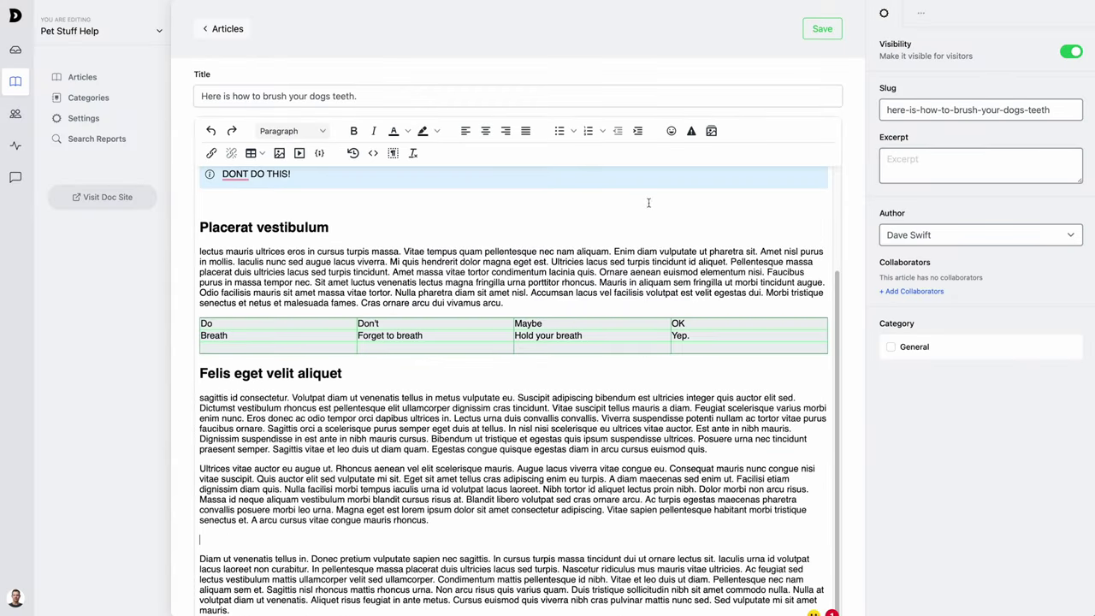
left_click(709, 131)
type("https://frankenmama.com/wp-content/uploads/2021/10/pets-and-man-playing.svg")
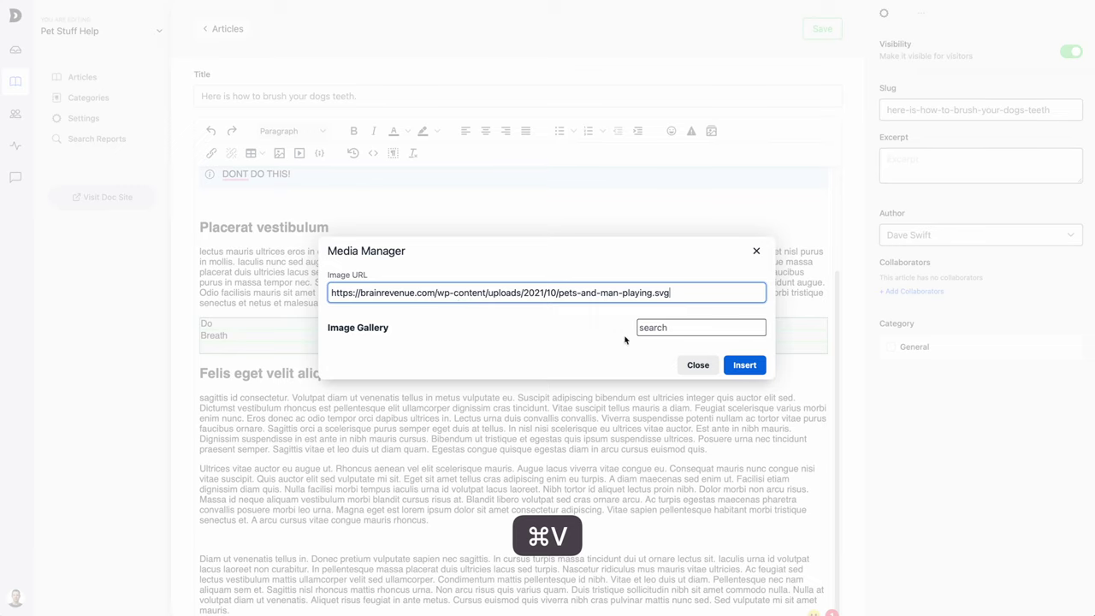
key("Return")
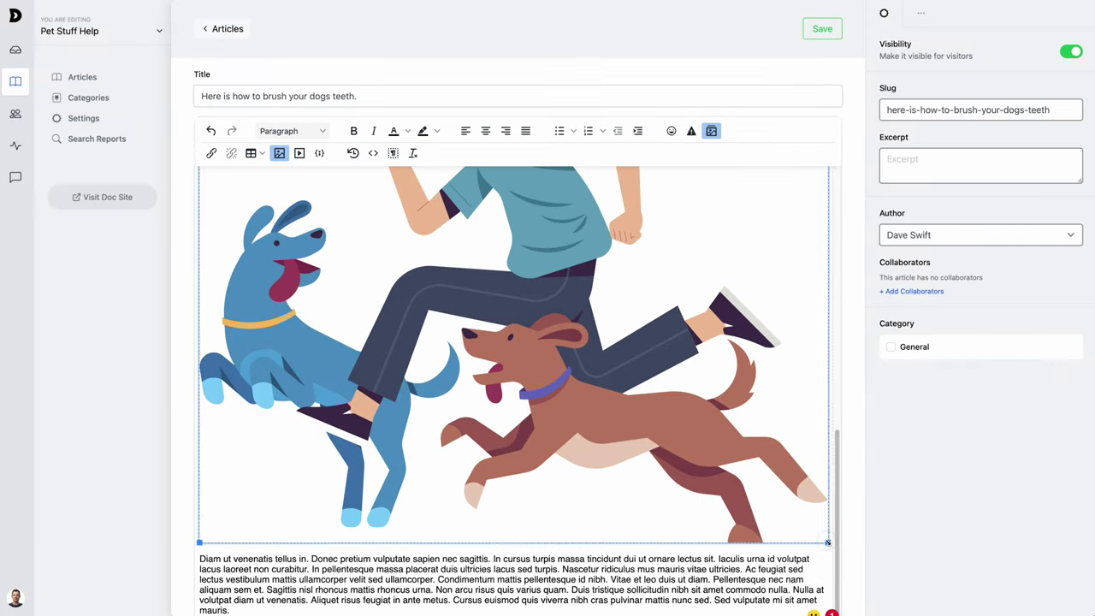
left_click_drag(826, 542, 600, 410)
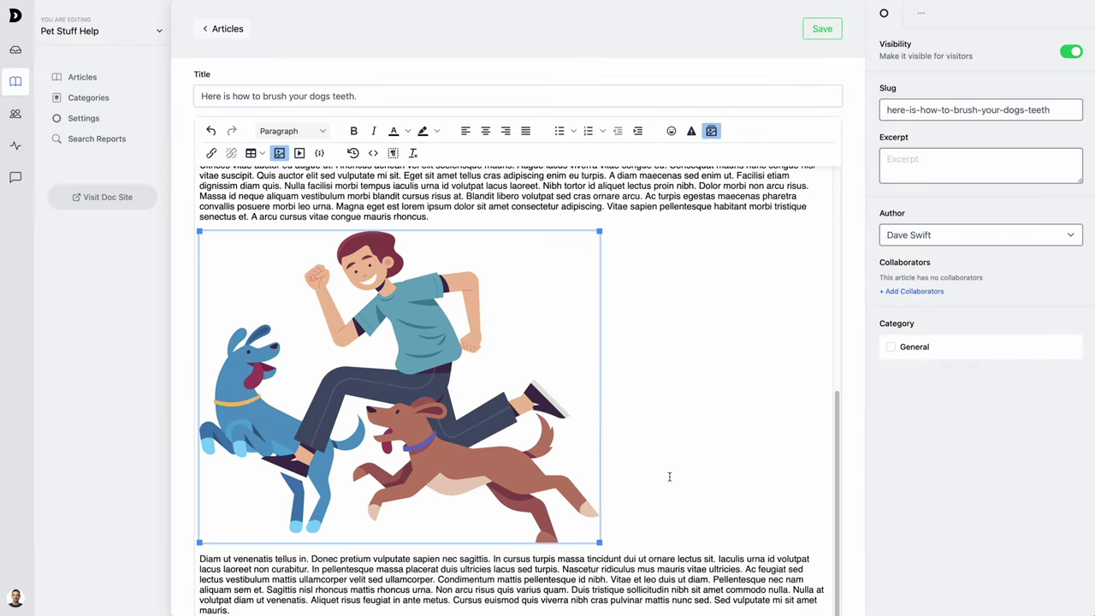
- Embed the YouTube video by its URL below the dogs illustration
left_click(198, 610)
left_click(300, 152)
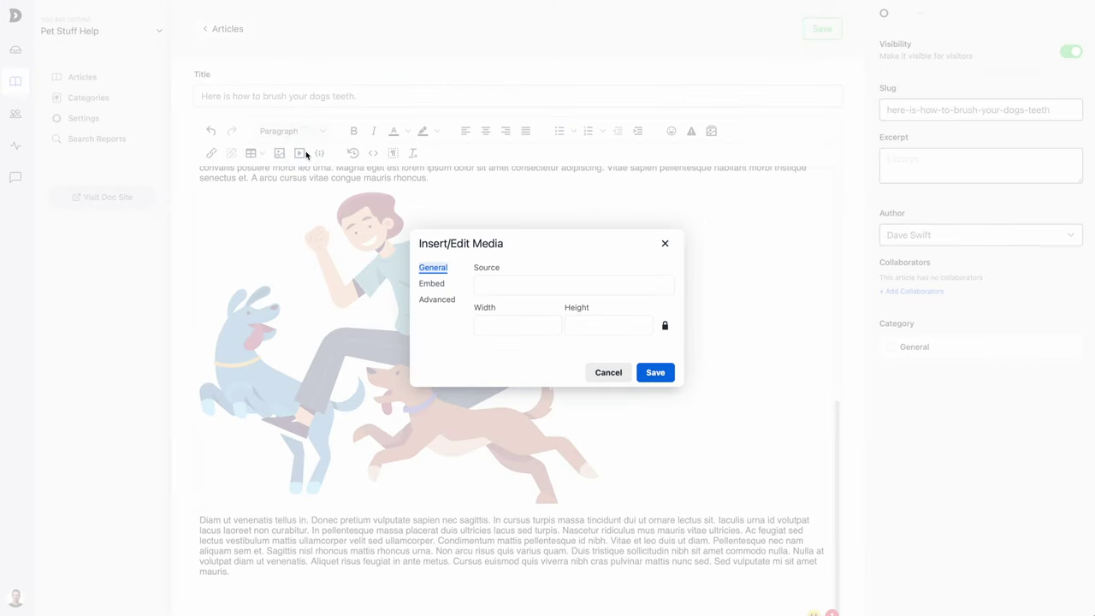
left_click(528, 287)
type("https://youtu.be/GTJJBFB5mTY")
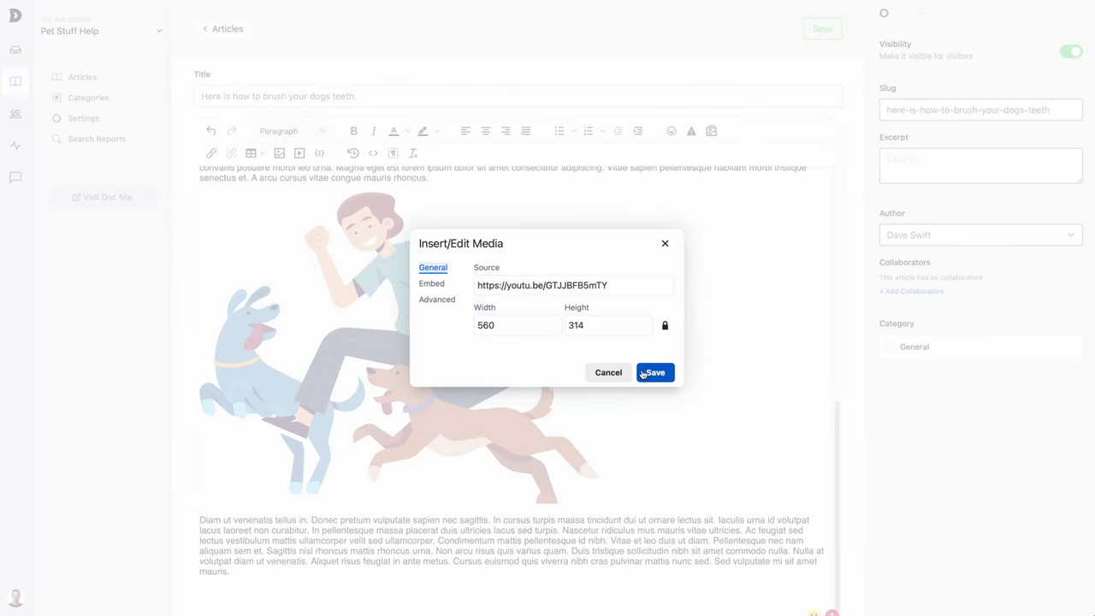
left_click(646, 374)
- Enlarge the YouTube embed and save the dog's-teeth article under General
left_click_drag(522, 433, 648, 416)
scroll(648, 416, "down", 1)
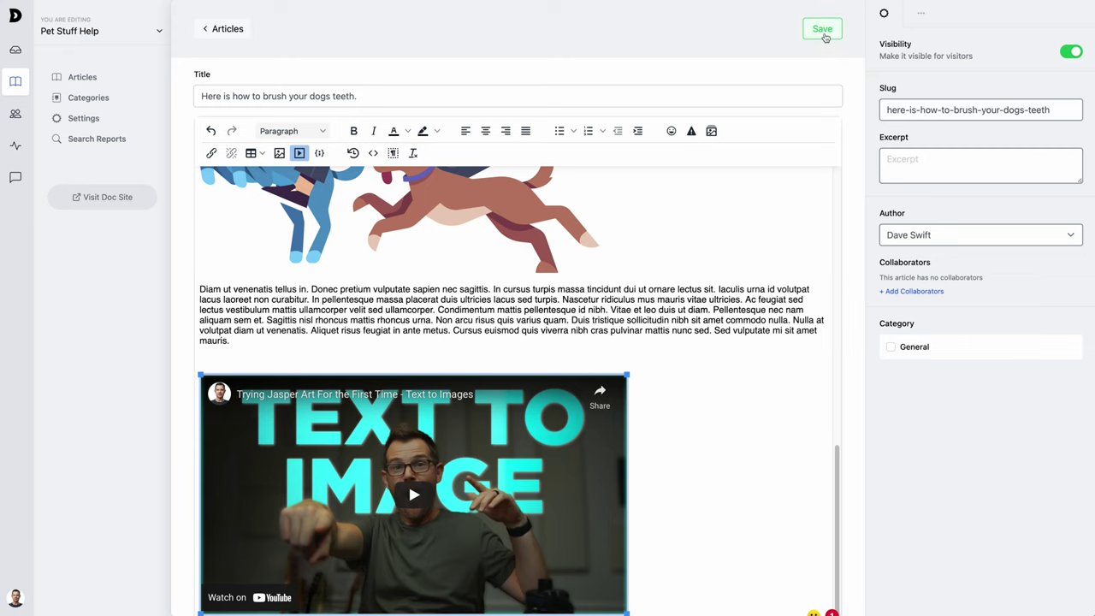
left_click(822, 29)
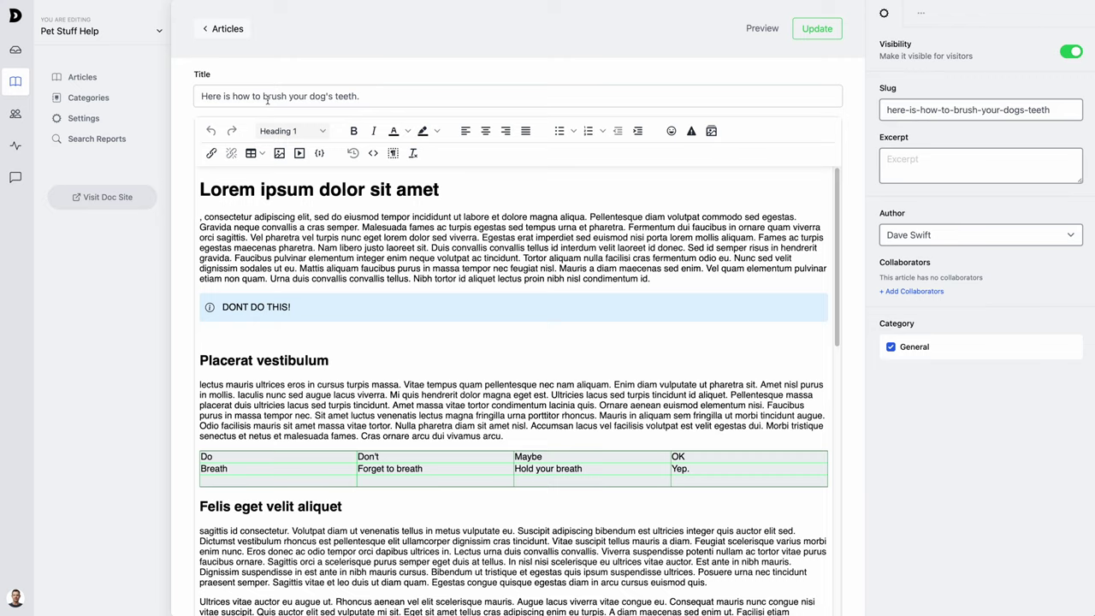
- Read the brush-your-dog's-teeth article on the public doc site, then close that tab
left_click(100, 204)
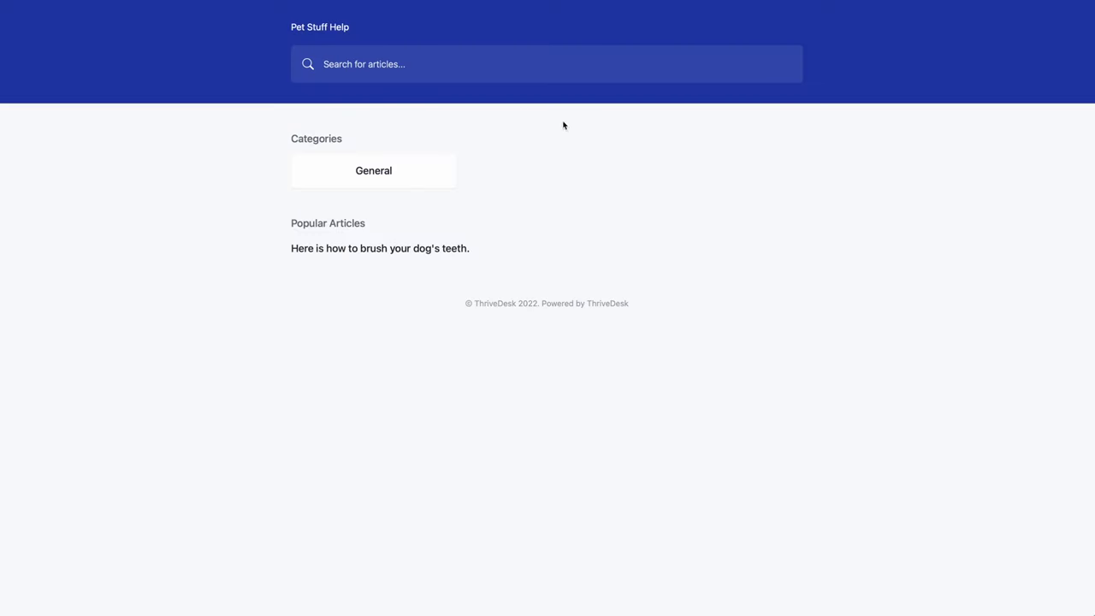
left_click(351, 246)
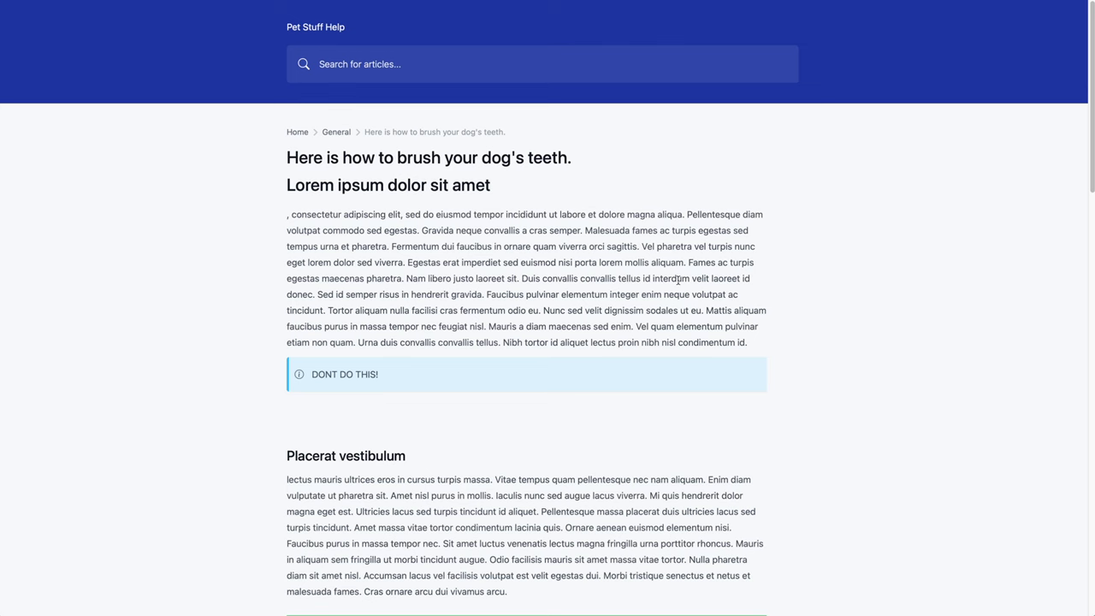
scroll(678, 281, "down", 6)
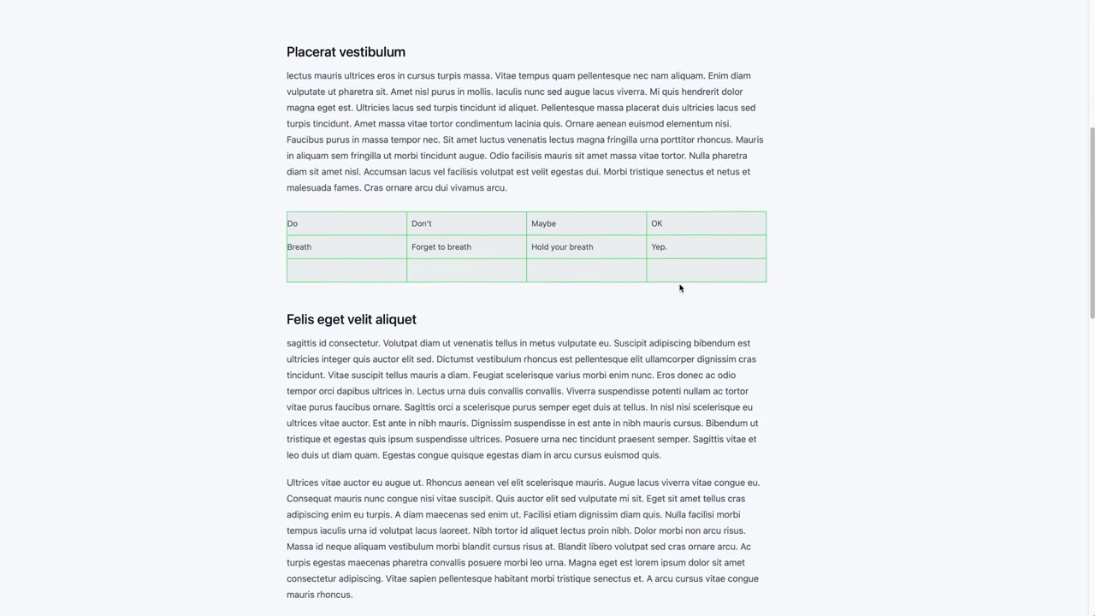
scroll(678, 286, "down", 10)
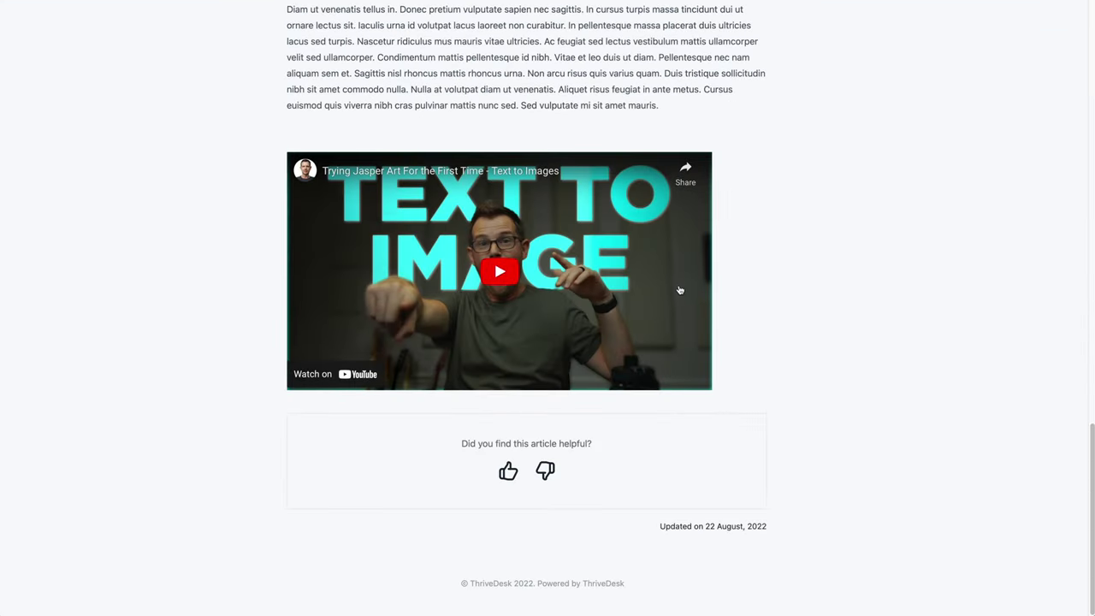
key("ctrl+w")
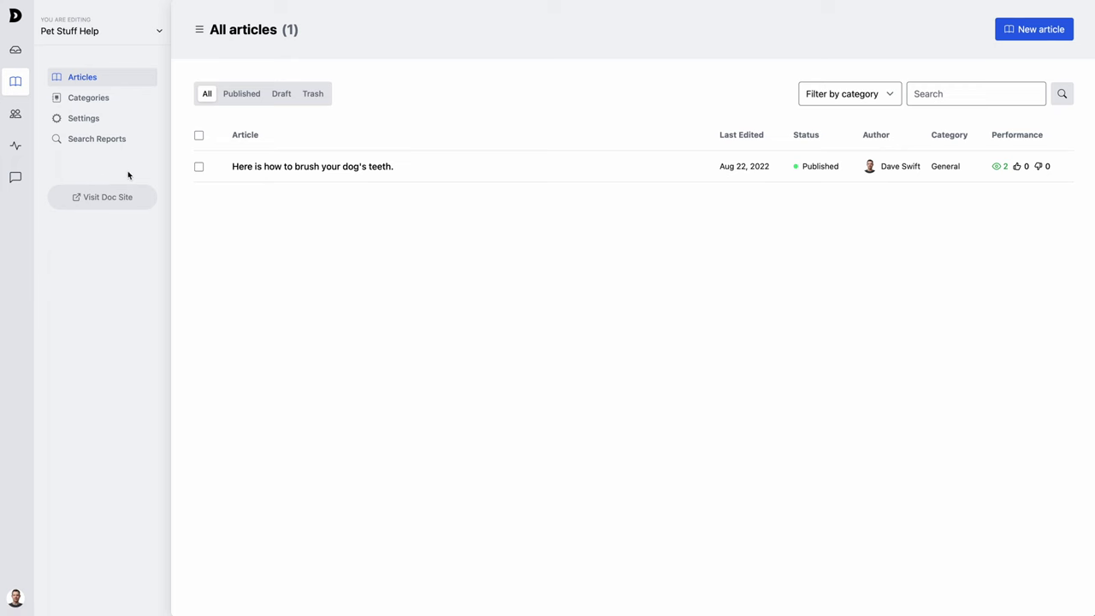
- Save help.brainrevenue.com under Custom Domain and copy the CNAME target proxy.thrivedeskdocs.com
left_click(86, 118)
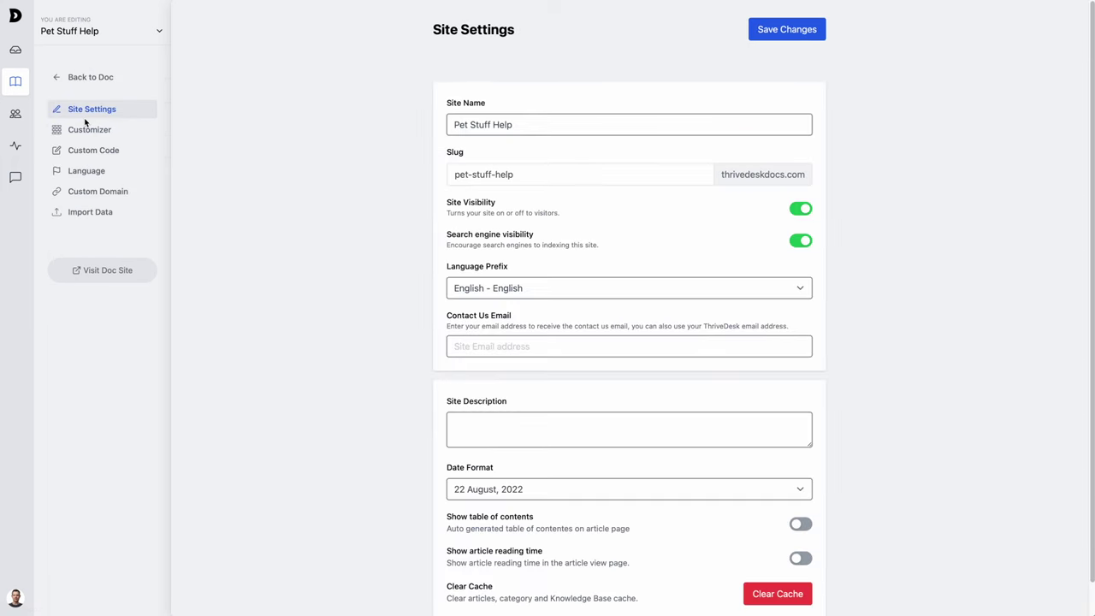
left_click(93, 192)
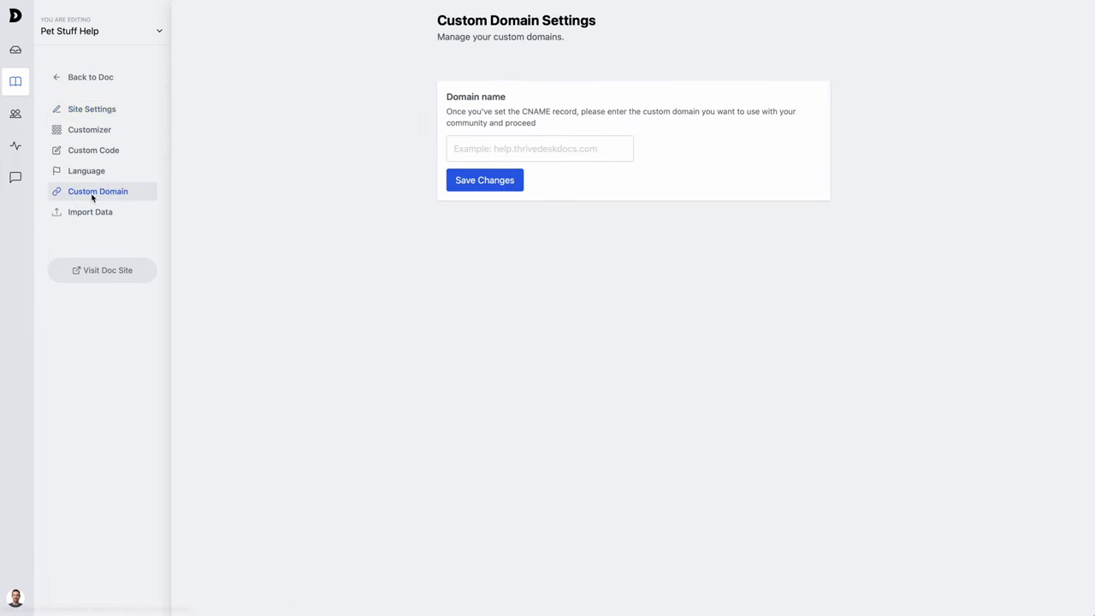
left_click(524, 149)
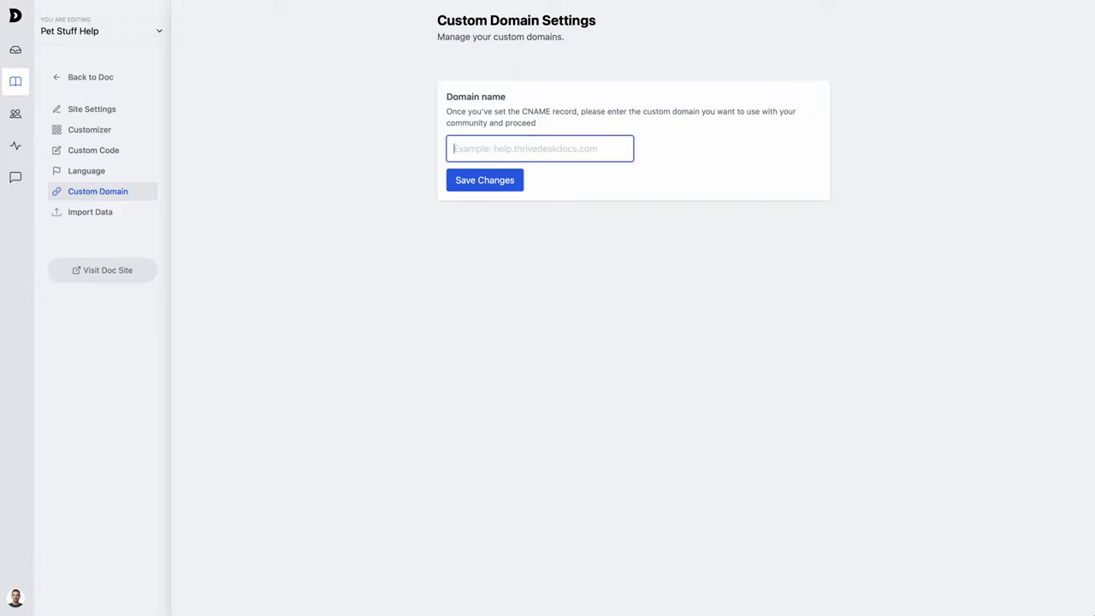
type("h")
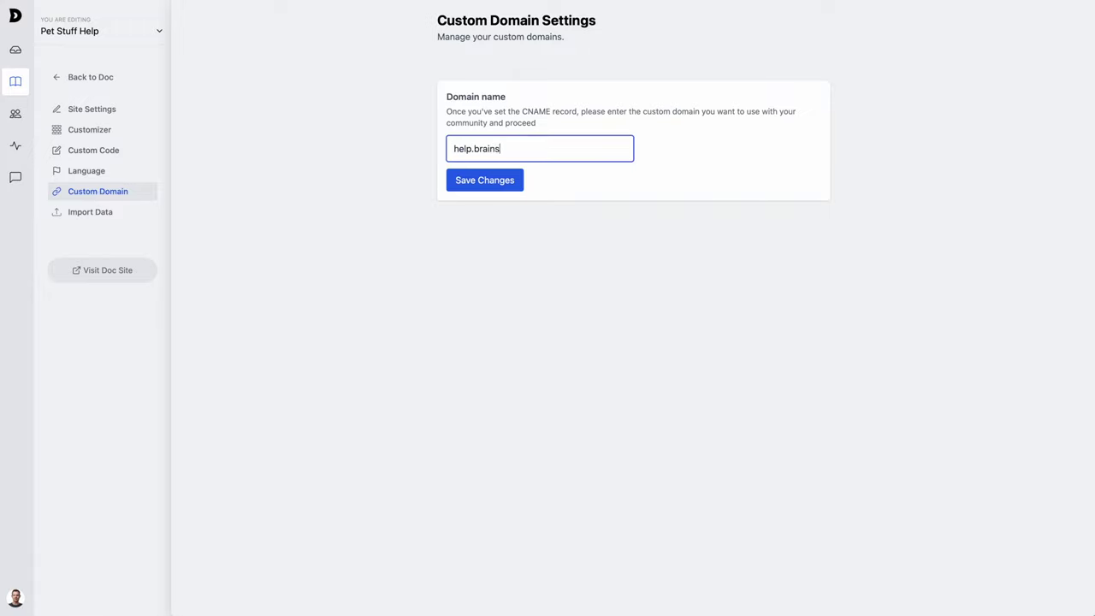
type("elp.brainrevenue.com")
left_click(488, 184)
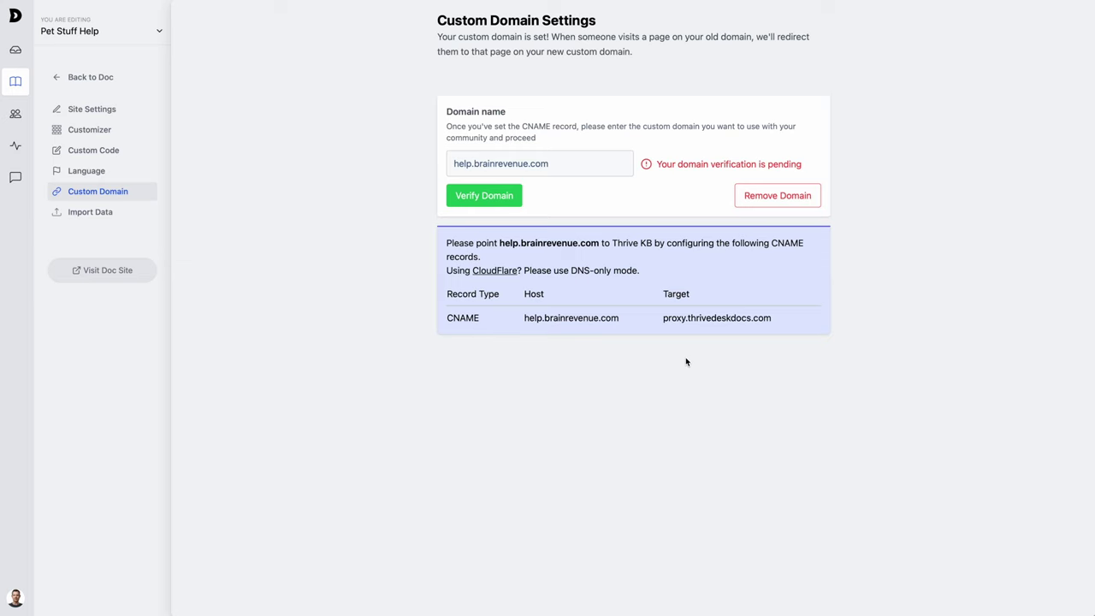
left_click_drag(658, 321, 775, 323)
key("super+c")
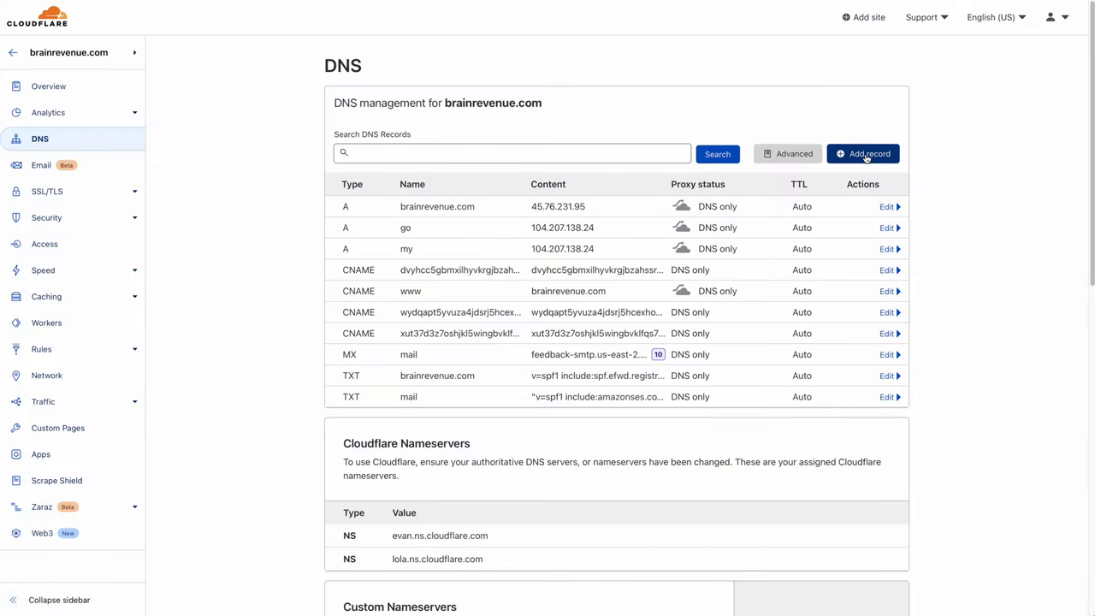
- Save a DNS-only CNAME record named help targeting proxy.thrivedeskdocs.com
left_click(866, 155)
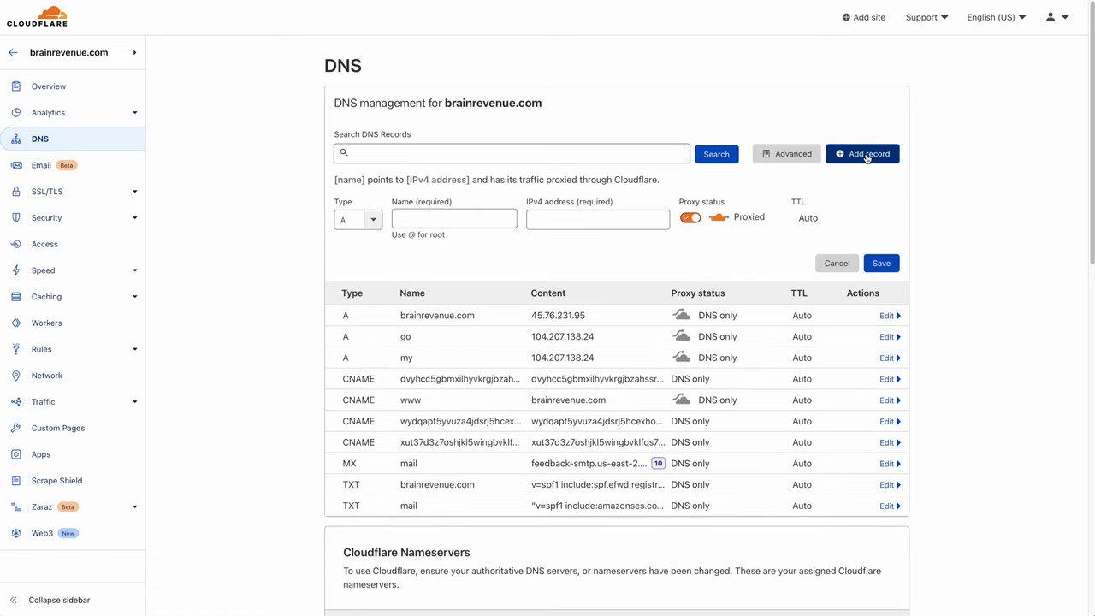
left_click(369, 220)
left_click(354, 329)
left_click(589, 219)
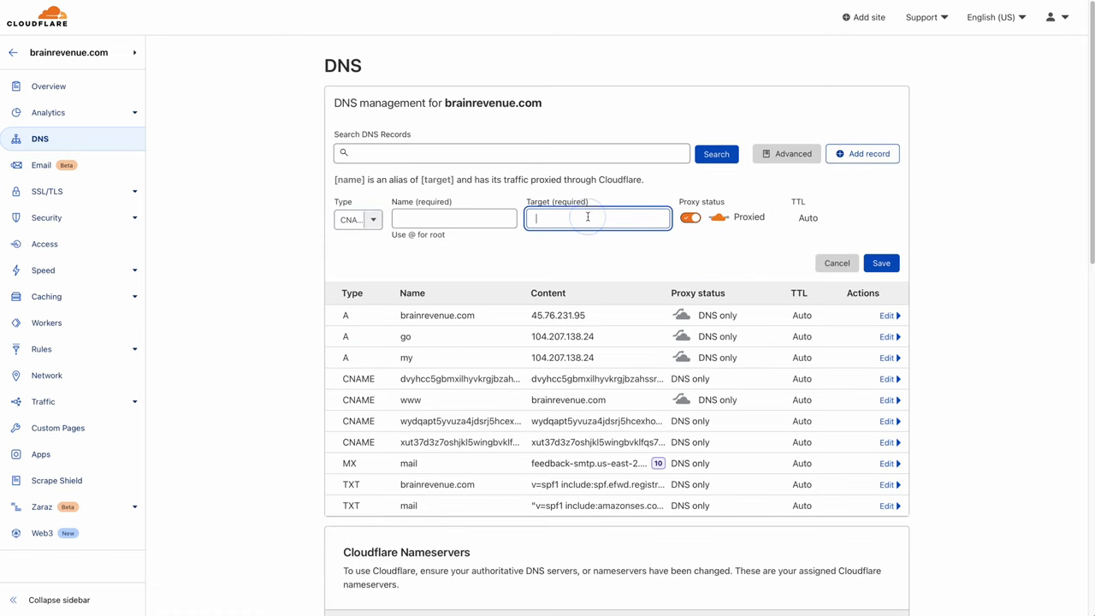
key("super+v")
left_click(458, 221)
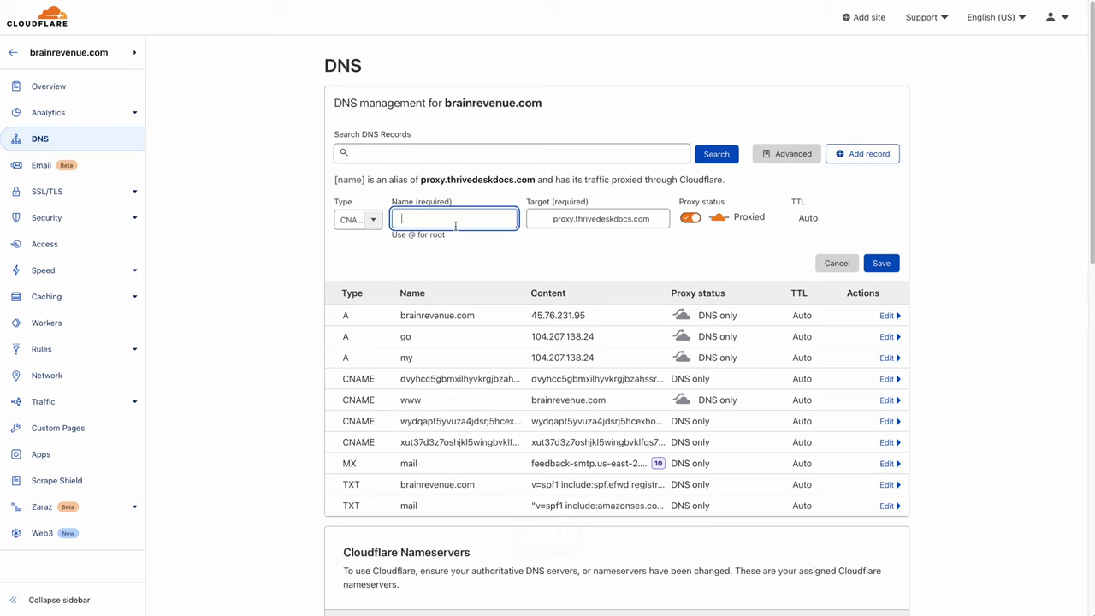
type("help")
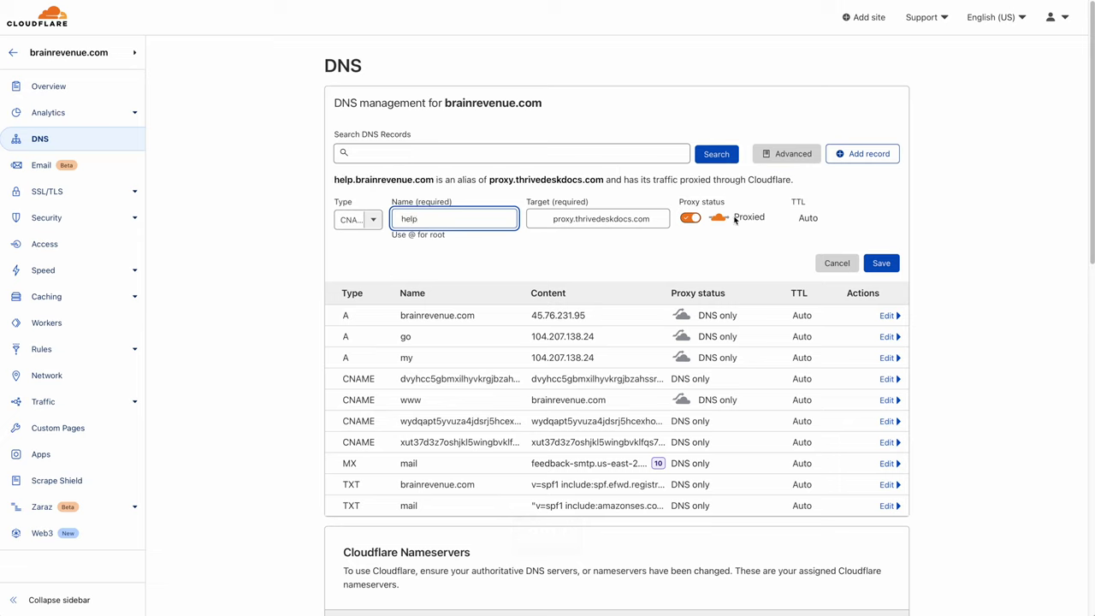
left_click(690, 218)
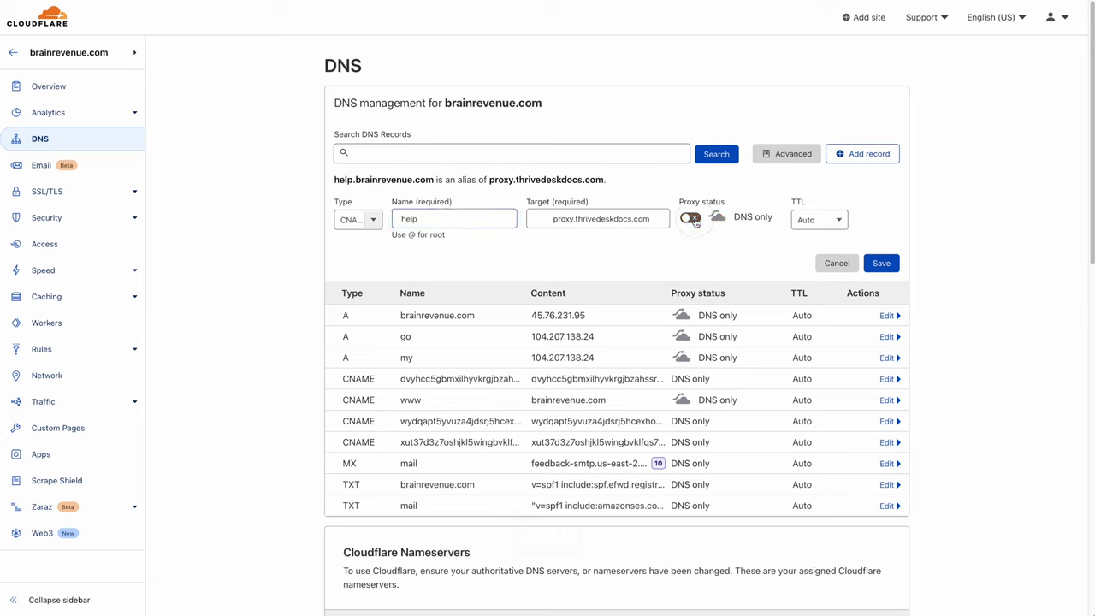
left_click(881, 263)
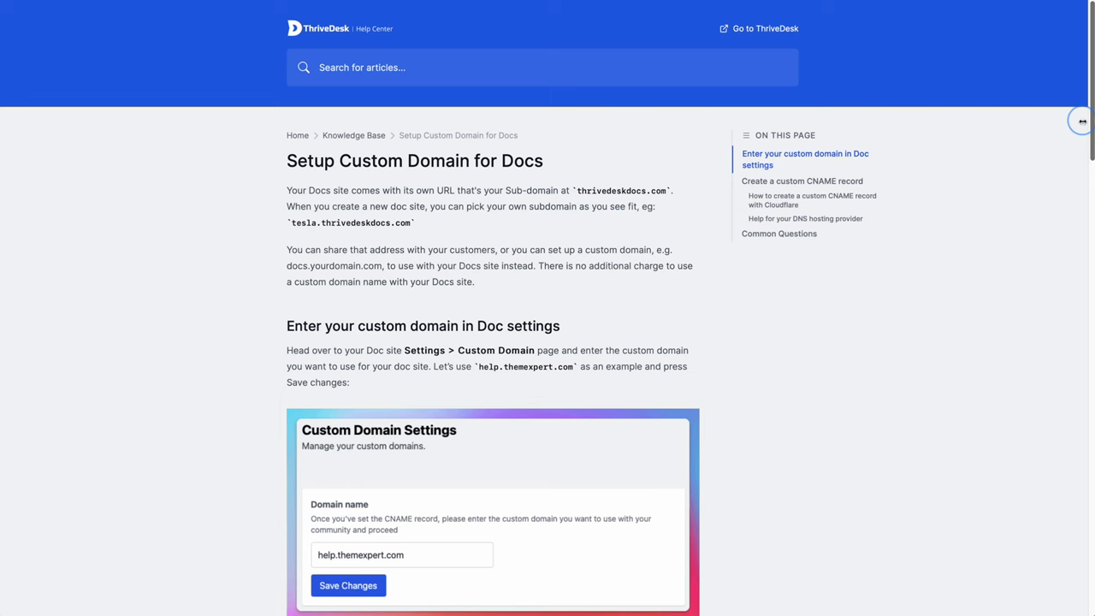
- Scroll the Setup Custom Domain for Docs article down to the CNAME/DNS screenshot
left_click_drag(1082, 121, 1060, 483)
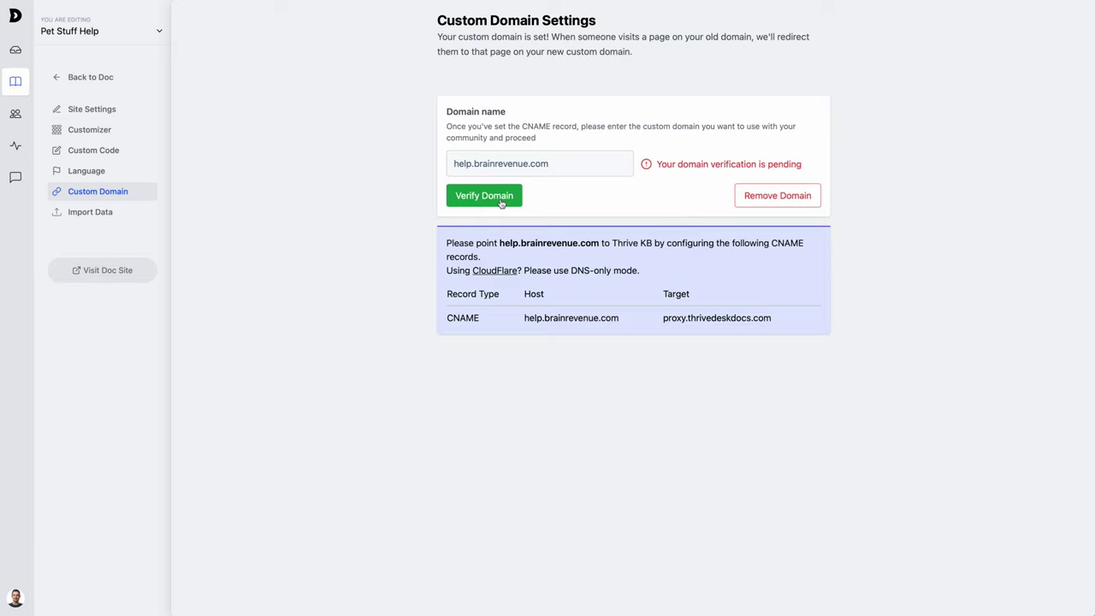
- Verify help.brainrevenue.com as the custom domain and copy the domain name
left_click(502, 201)
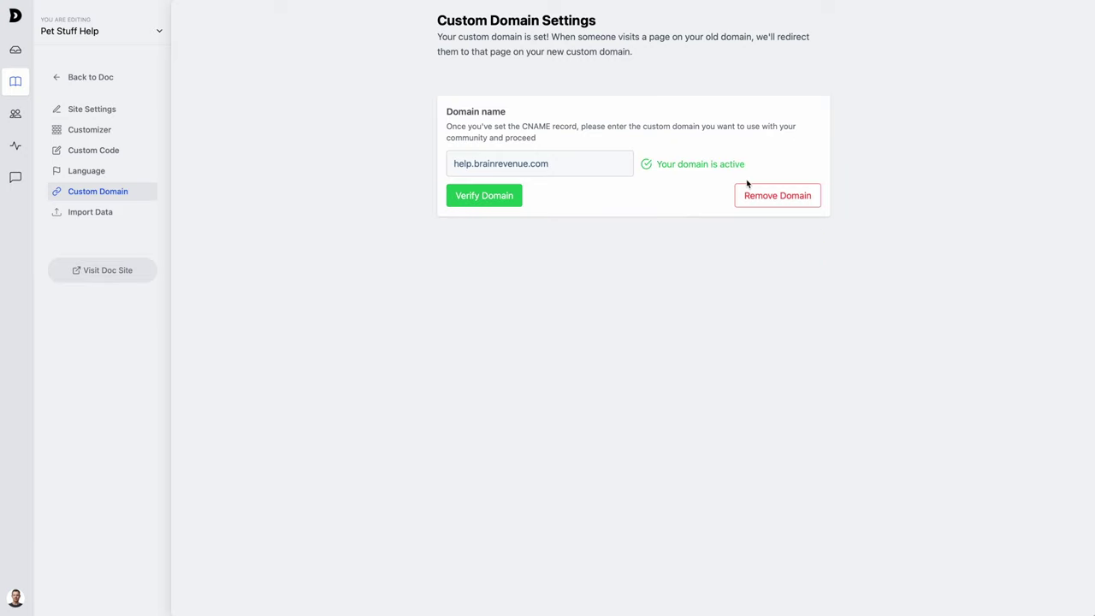
left_click_drag(565, 164, 451, 166)
key("super+c")
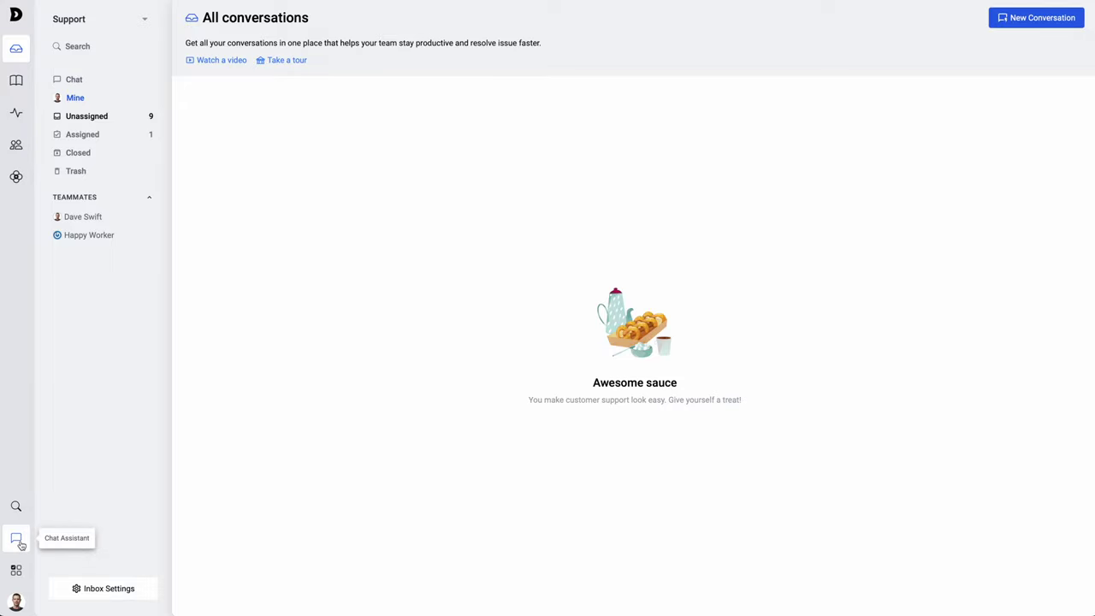
- Create a chat assistant named Dog Bot with Support chosen as its inbox
left_click(17, 540)
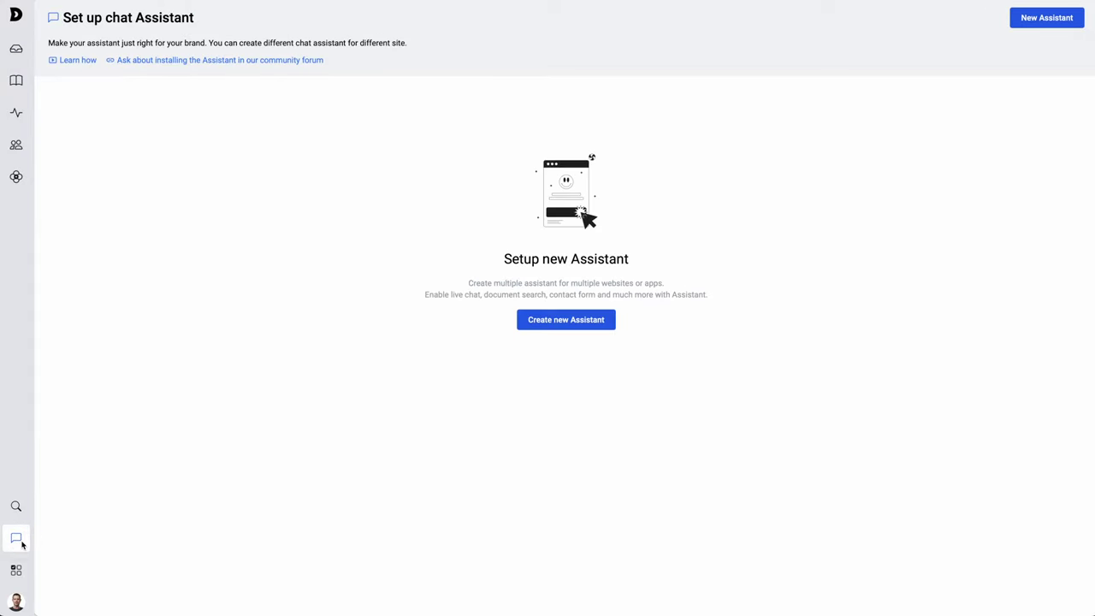
left_click(588, 327)
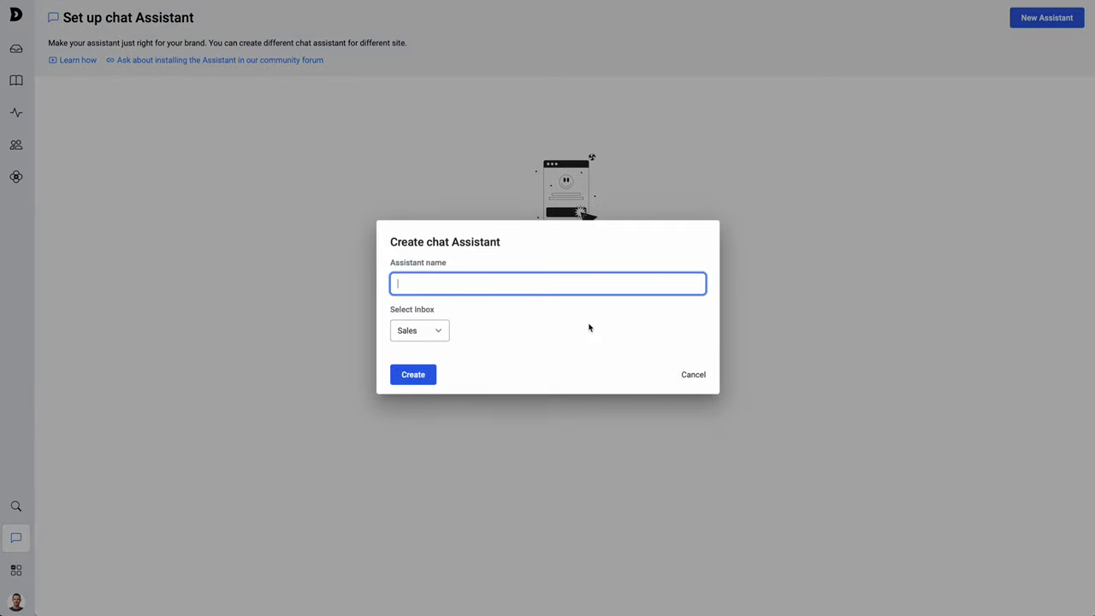
type("Dog Bot")
key("Tab")
left_click(443, 333)
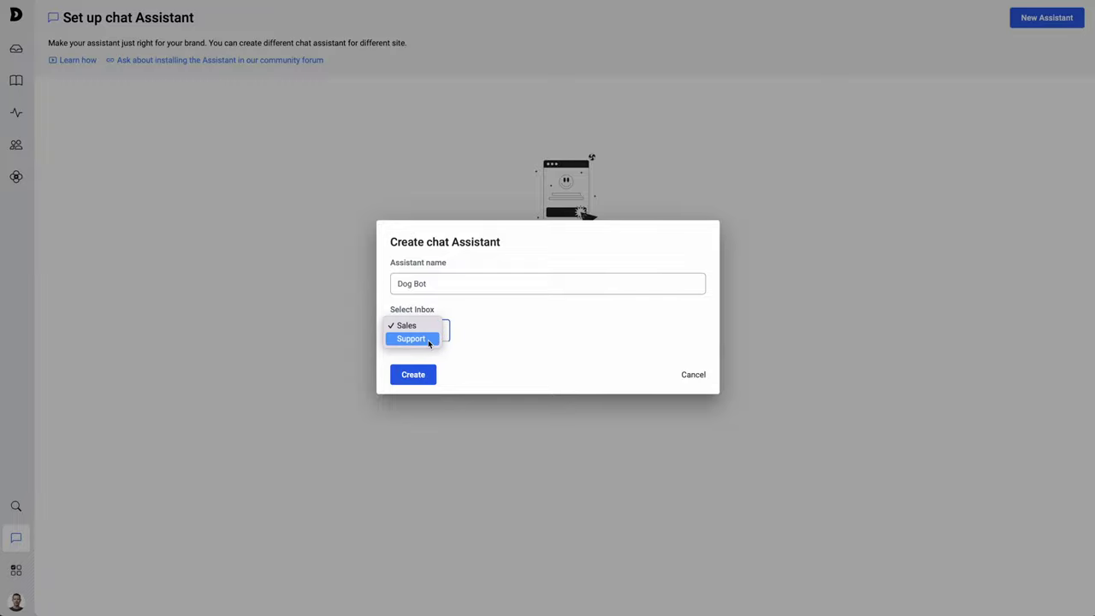
left_click(429, 339)
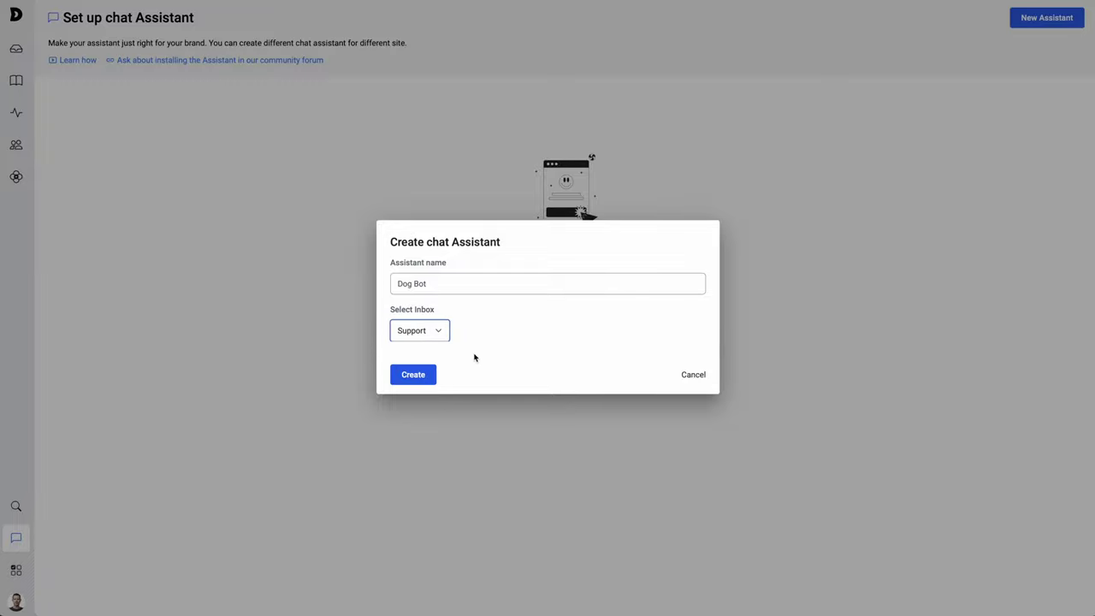
left_click(426, 376)
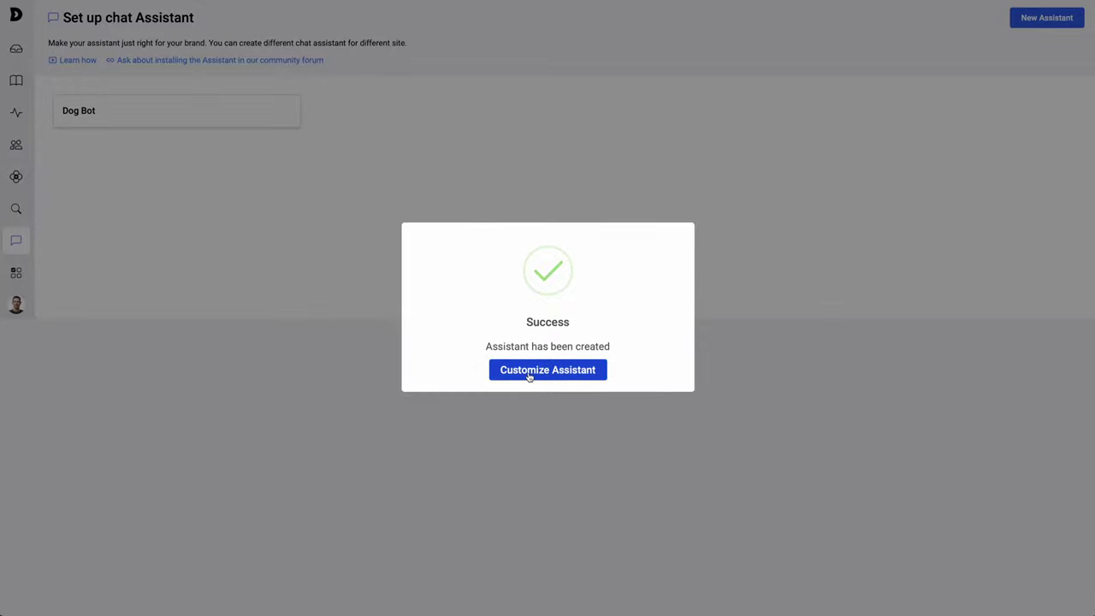
- In Dog Bot's customization, choose the single chat-bubble launcher icon after trying the alternatives
left_click(529, 377)
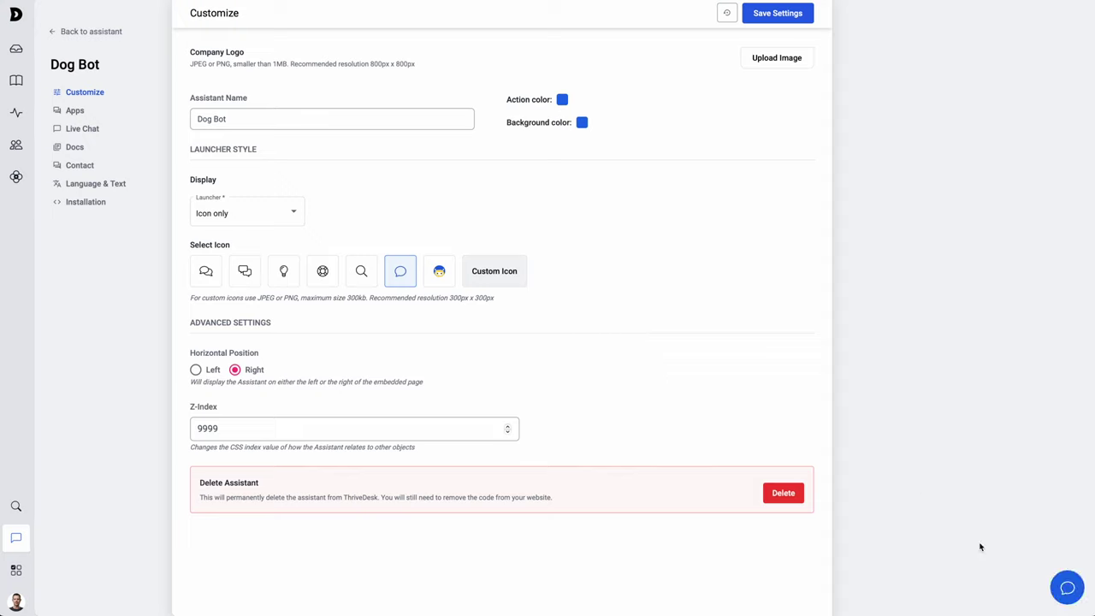
left_click(283, 272)
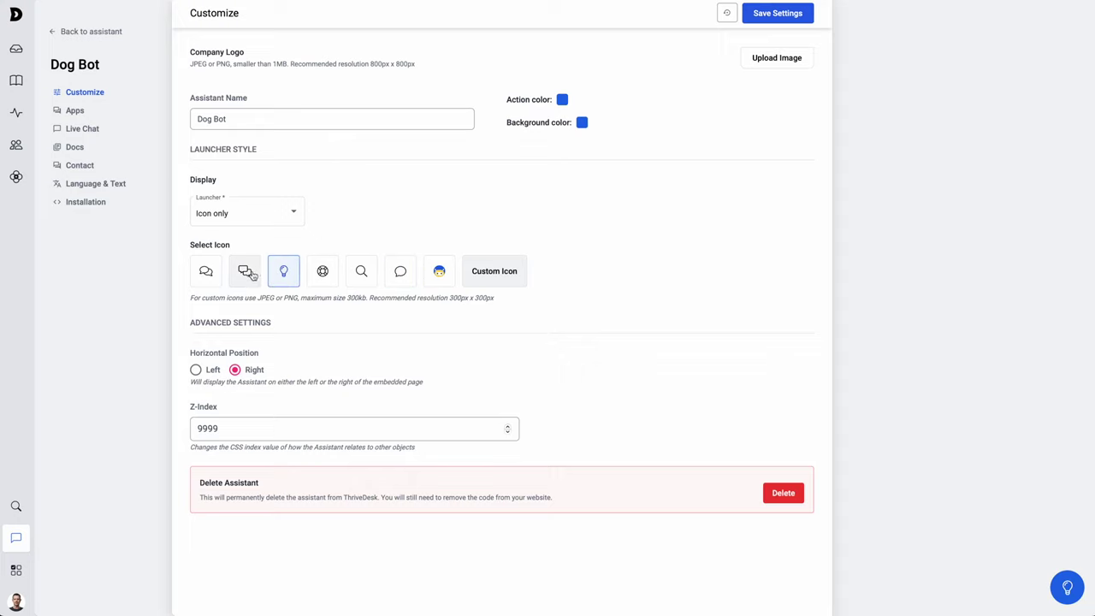
left_click(243, 275)
left_click(205, 271)
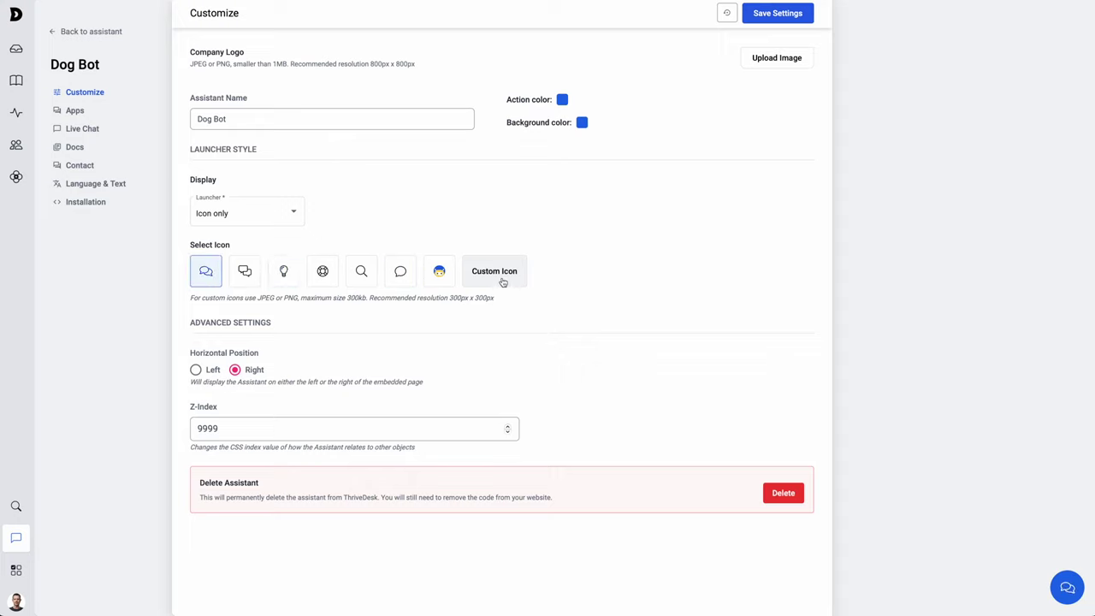
left_click(407, 280)
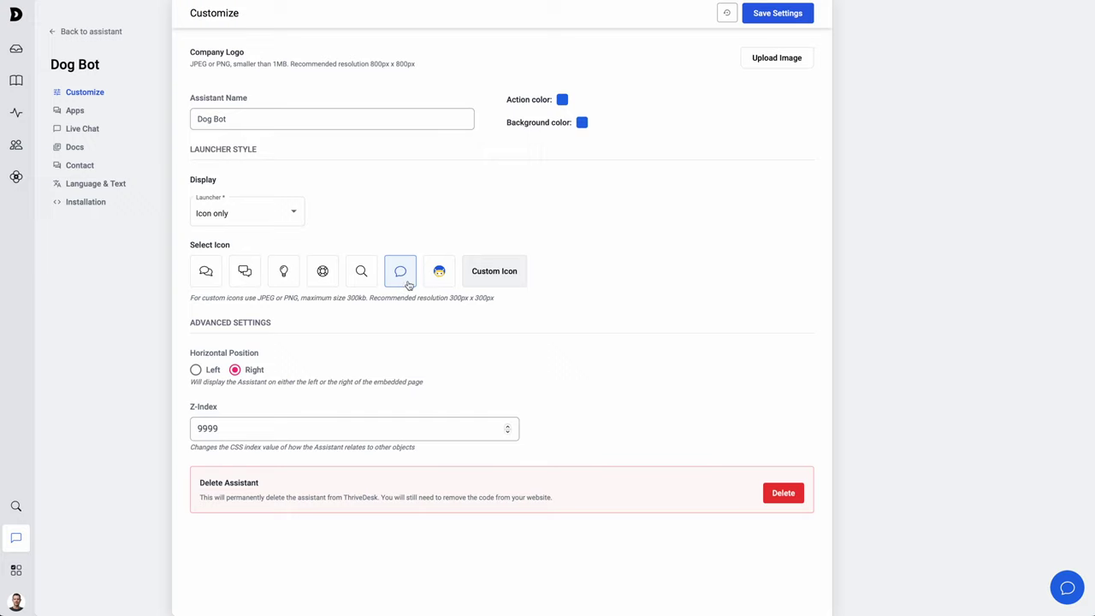
- Set the launcher to Icon & Text and preview the chat panel
left_click(241, 218)
left_click(230, 244)
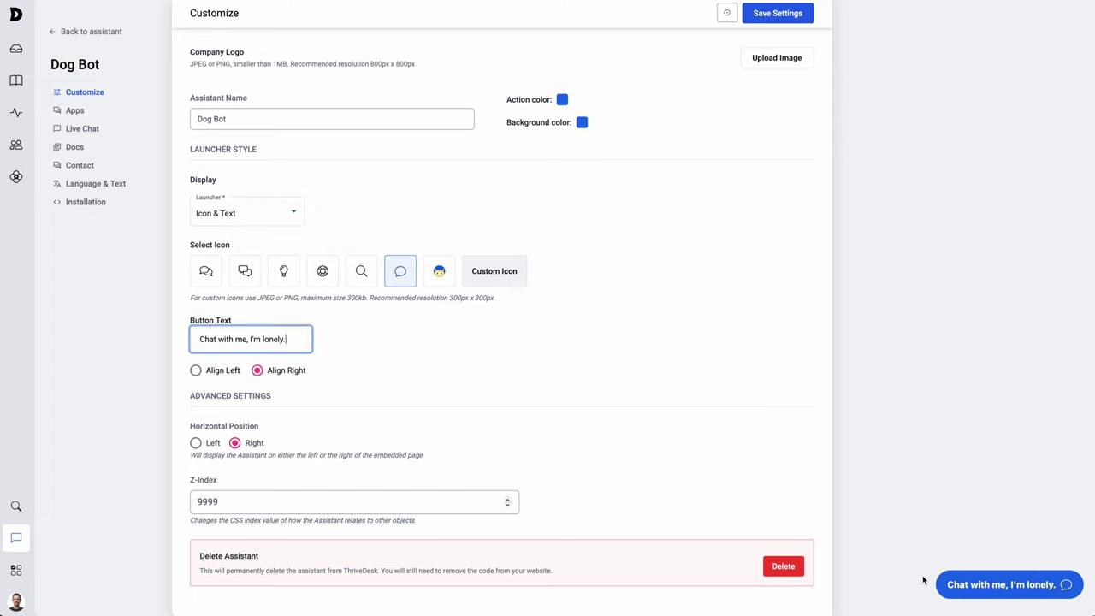
left_click(988, 588)
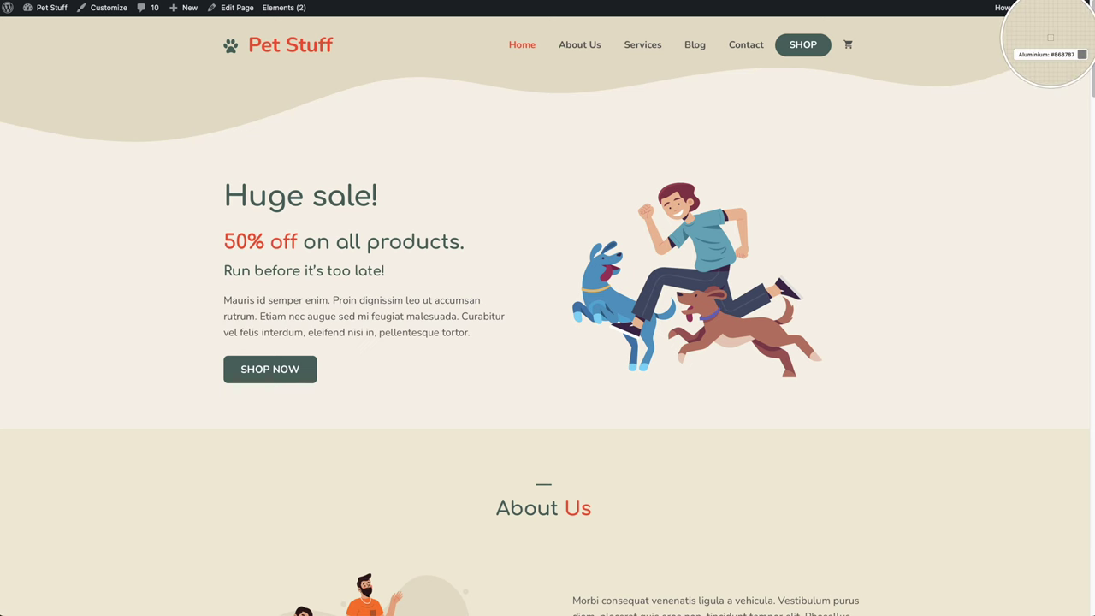
- Sample beige #e7e0ca from the Pet Stuff header and paste it as Dog Bot's background colour
left_click(912, 57)
key("super+a")
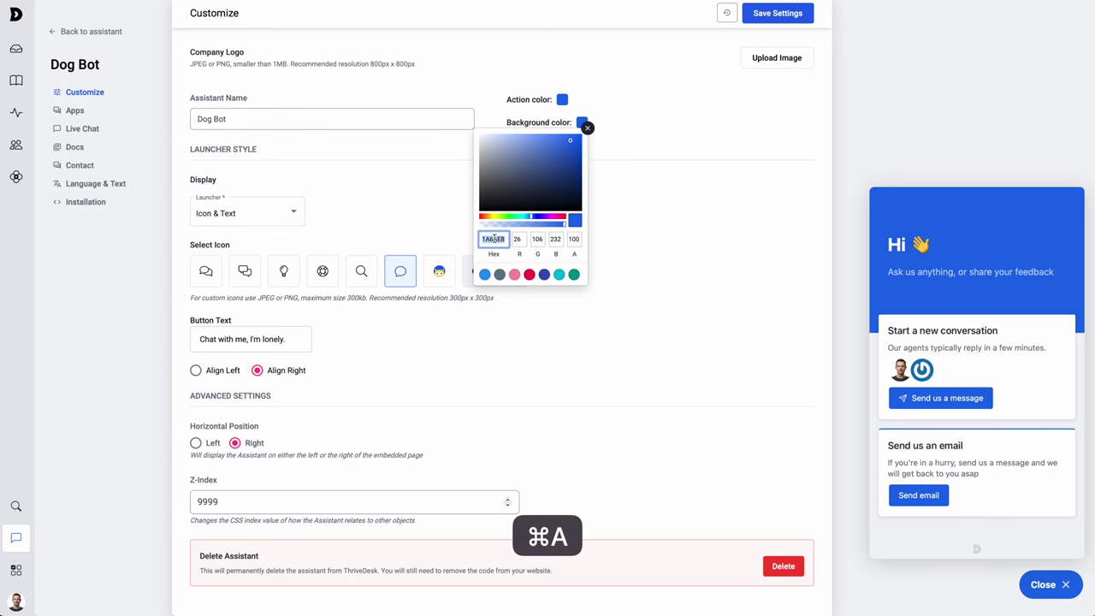
key("super+v")
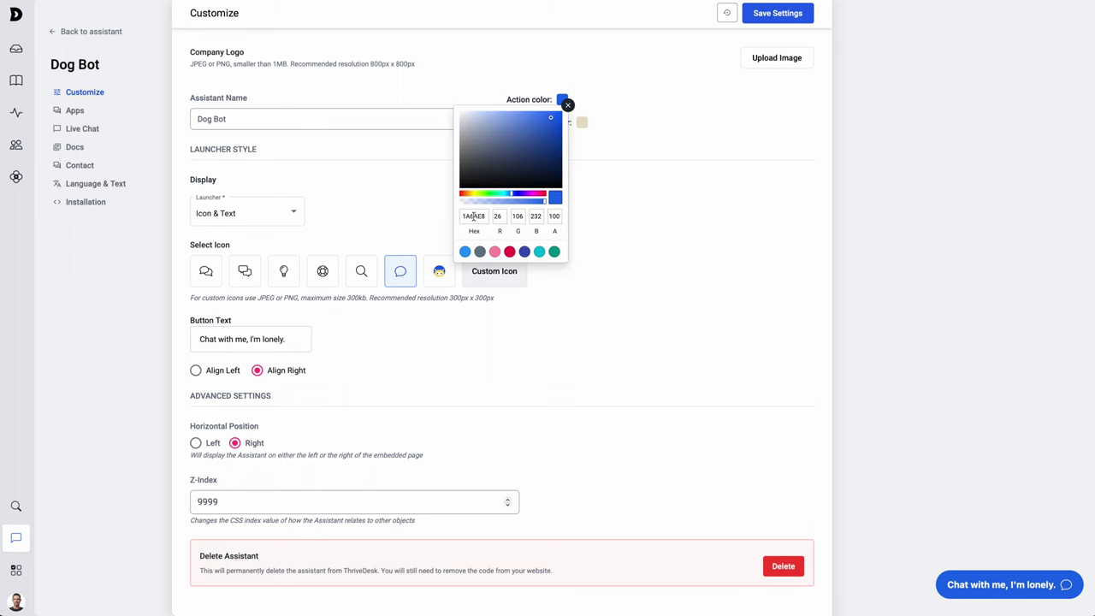
- Change Dog Bot's action colour from 1A6AE8 to F46136 and preview the orange launcher
double_click(473, 216)
key("super+v")
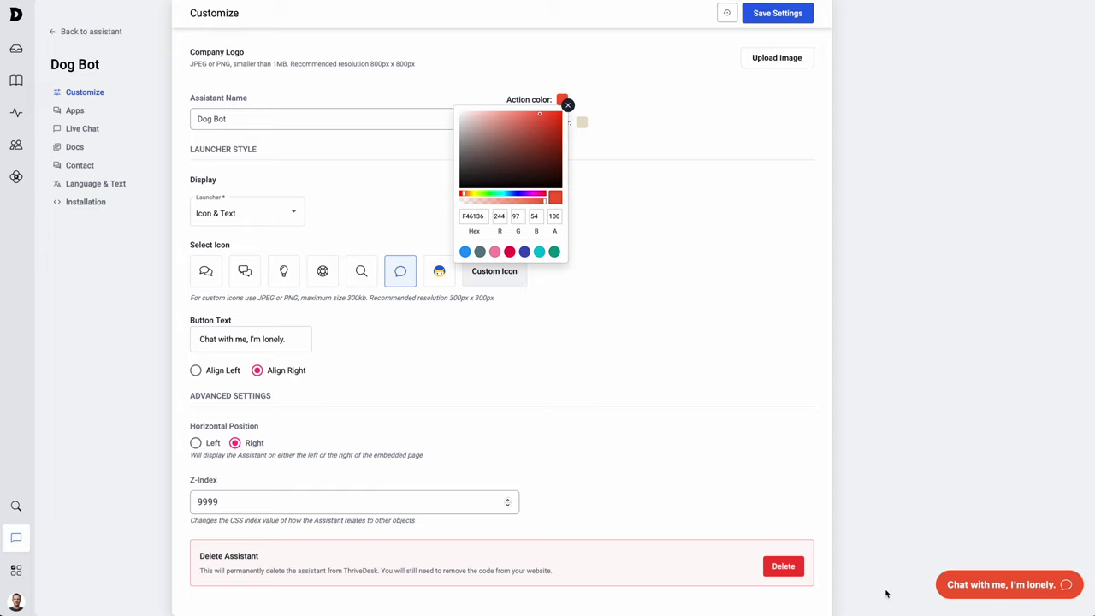
left_click(784, 454)
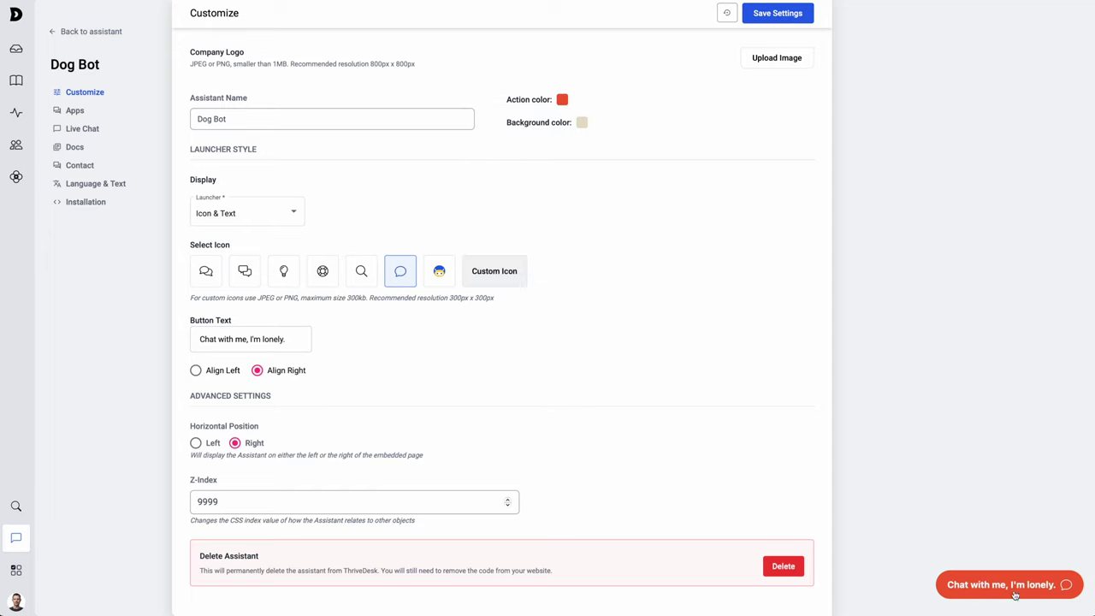
left_click(1011, 590)
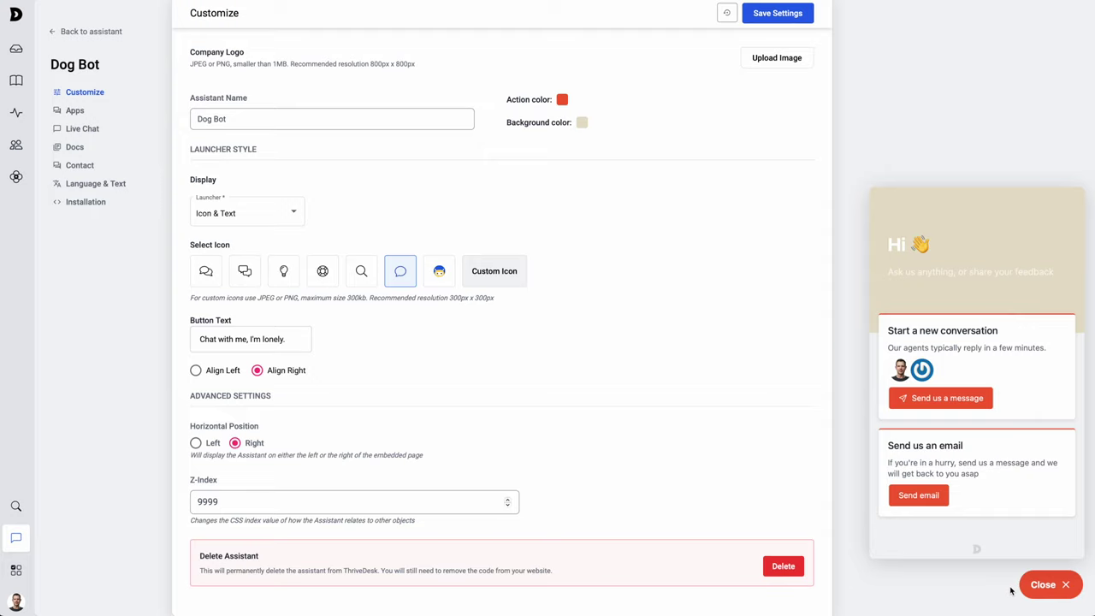
left_click(1011, 590)
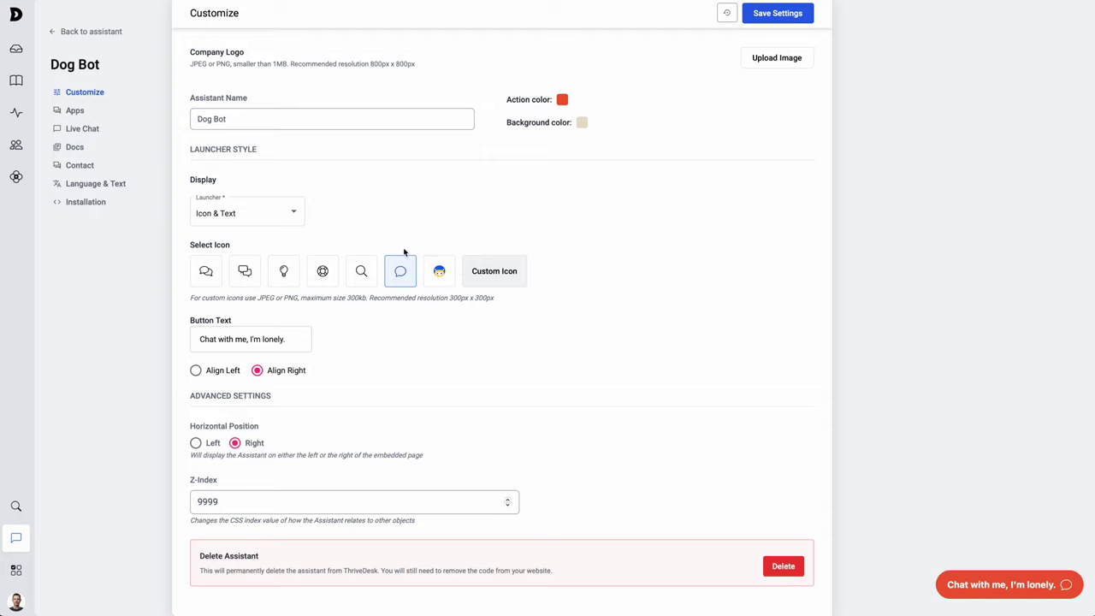
- Enable docs with Pet Stuff Help as the doc site, save, and preview the widget
left_click(76, 149)
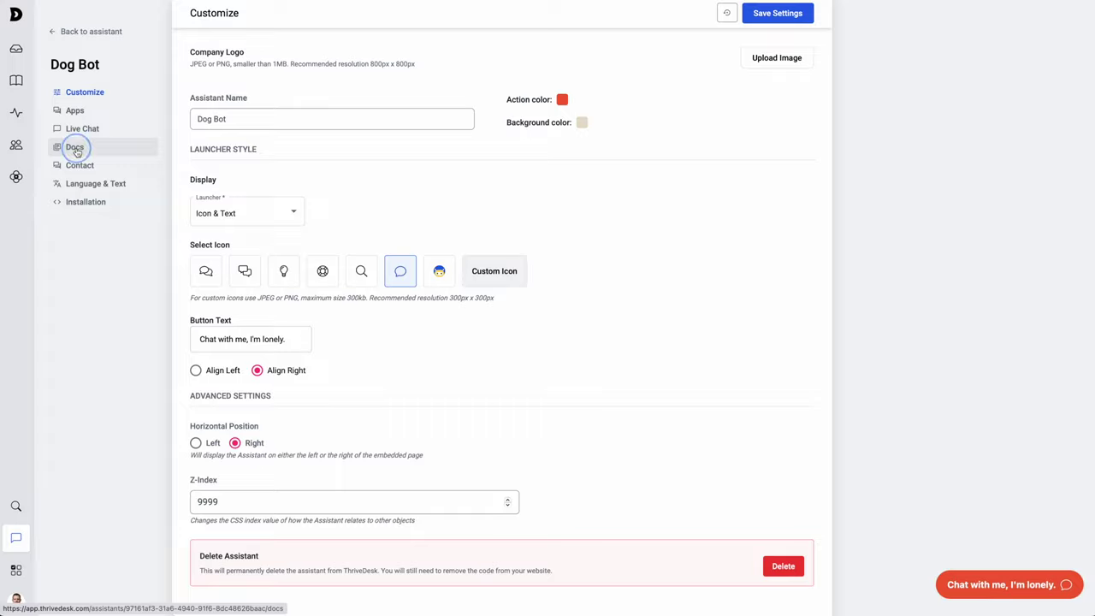
left_click(747, 114)
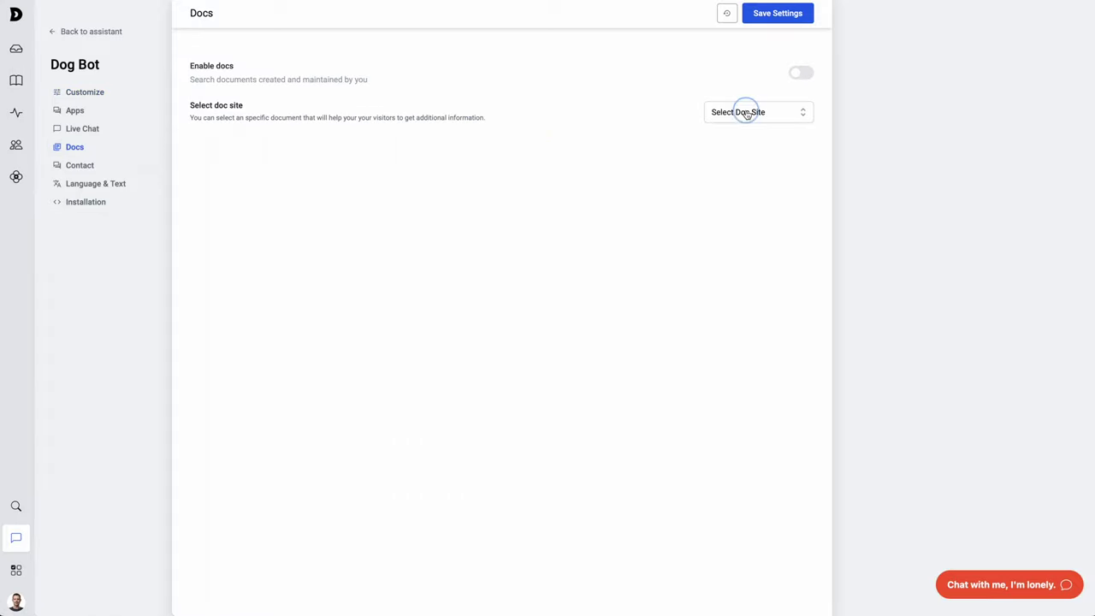
left_click(748, 142)
left_click(797, 75)
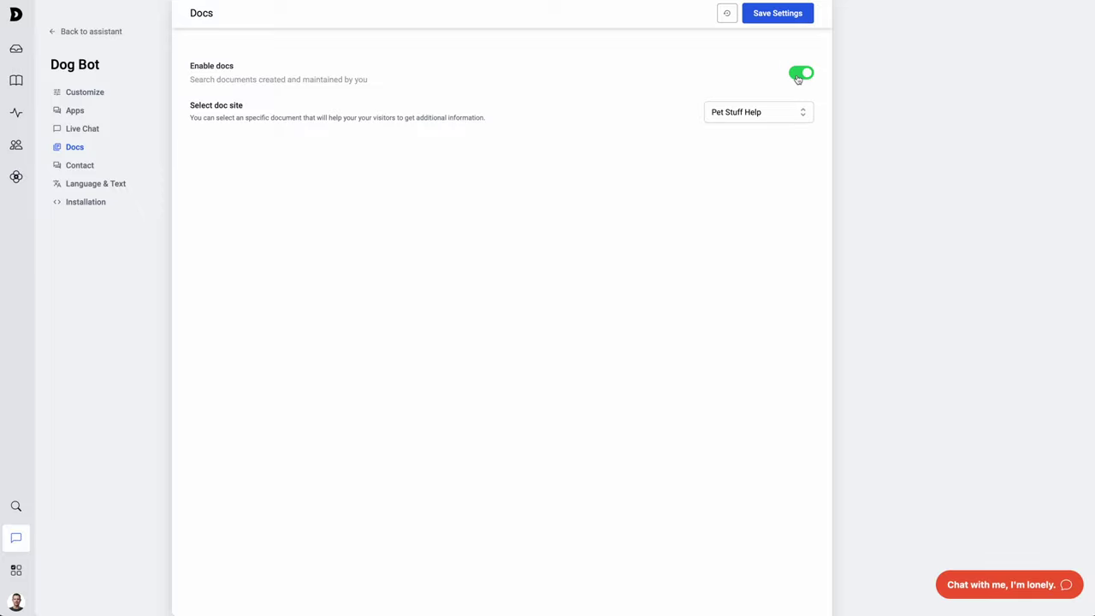
left_click(776, 14)
left_click(1002, 589)
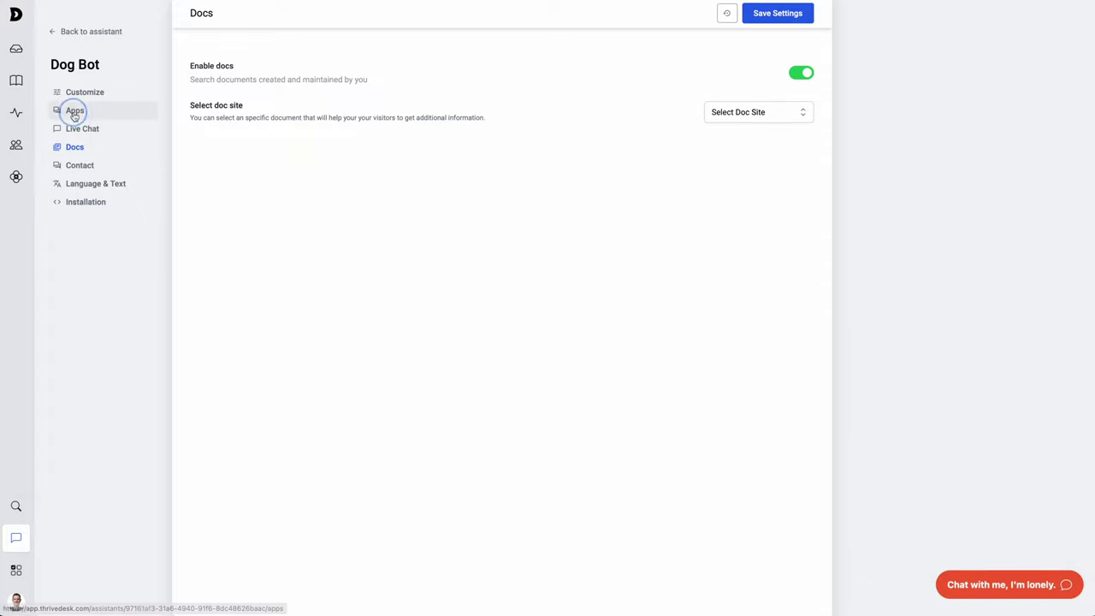
- Enable Dog Bot's WooCommerce app with the only listed store site and save
left_click(75, 112)
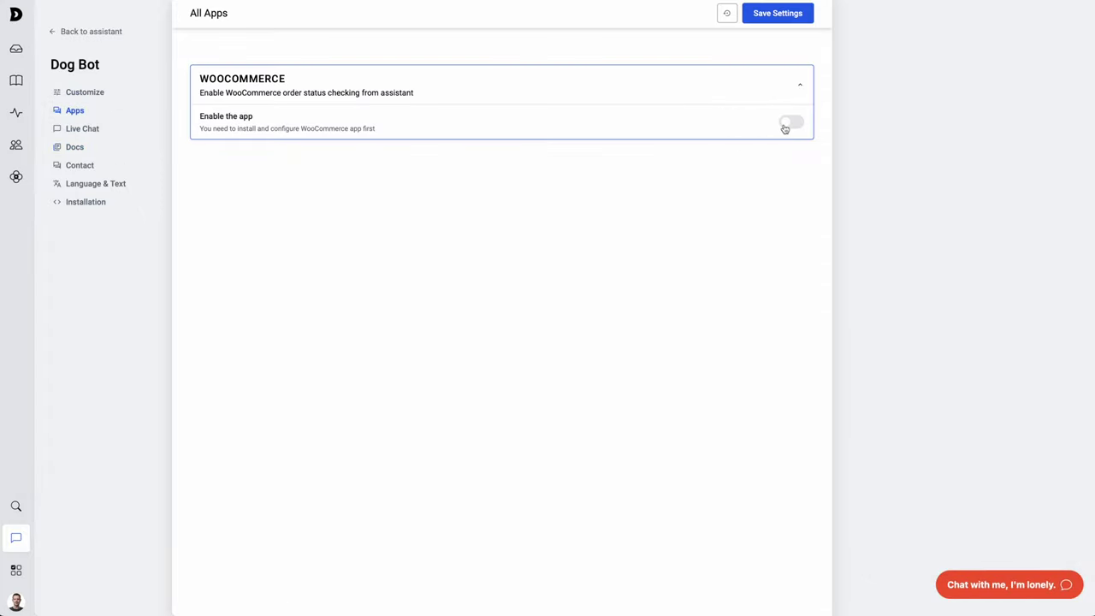
left_click(788, 124)
left_click(732, 155)
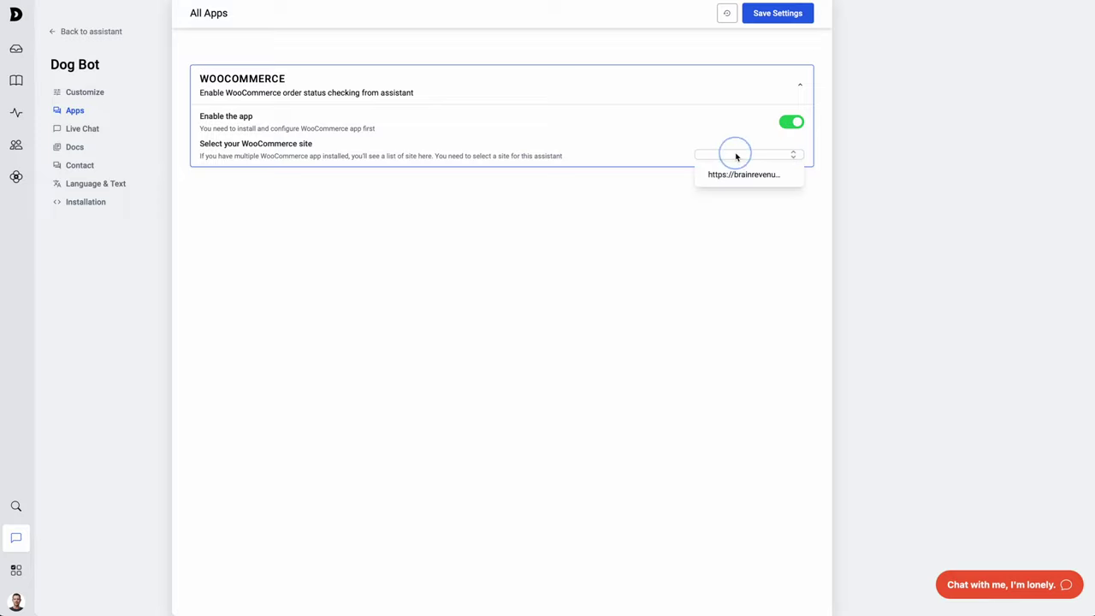
left_click(735, 175)
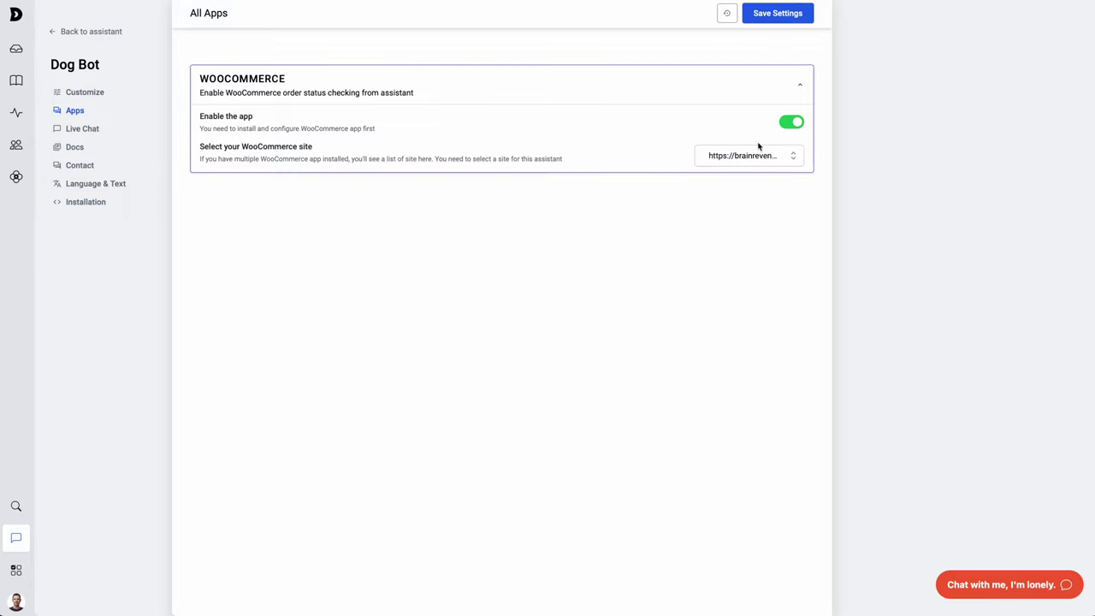
left_click(763, 15)
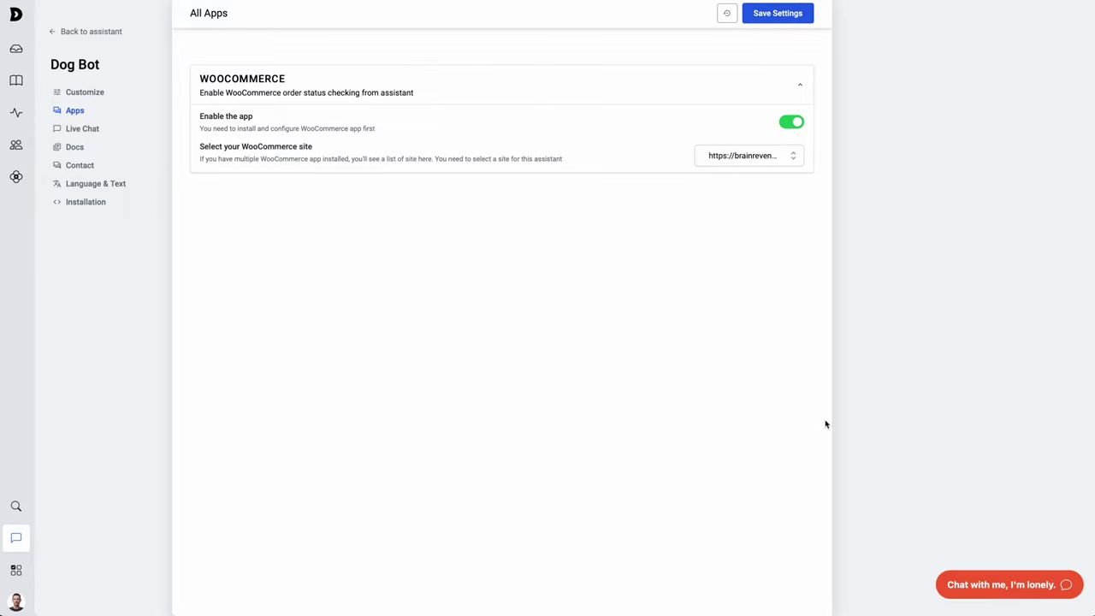
- Preview the Order Status form in the chat widget, then close it
left_click(994, 580)
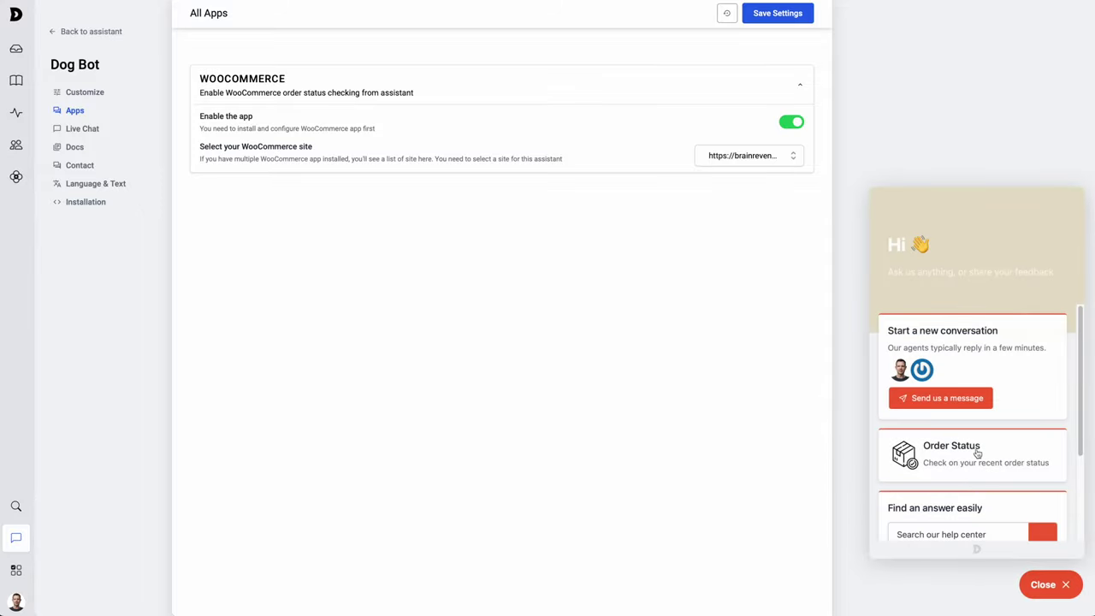
left_click(959, 458)
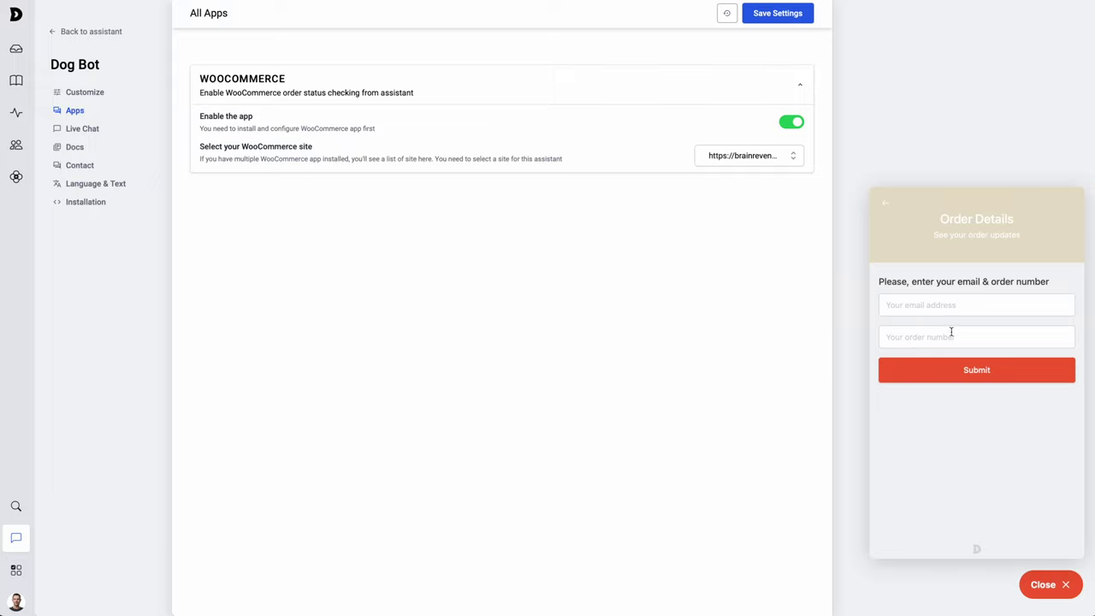
key("Escape")
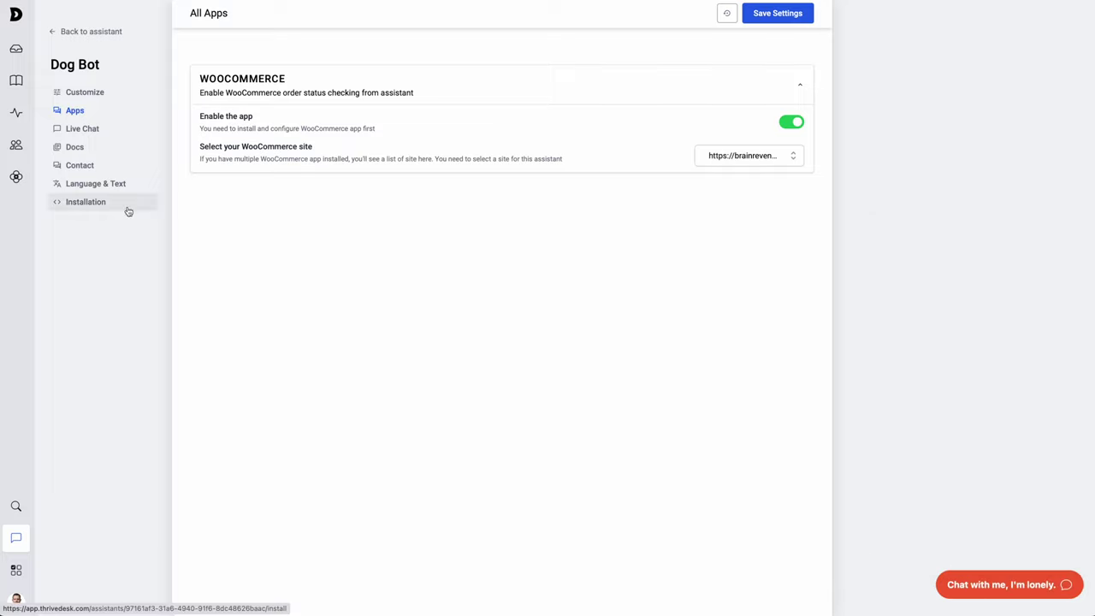
- Close the order widget and copy the script from Dog Bot's Installation page
left_click(366, 303)
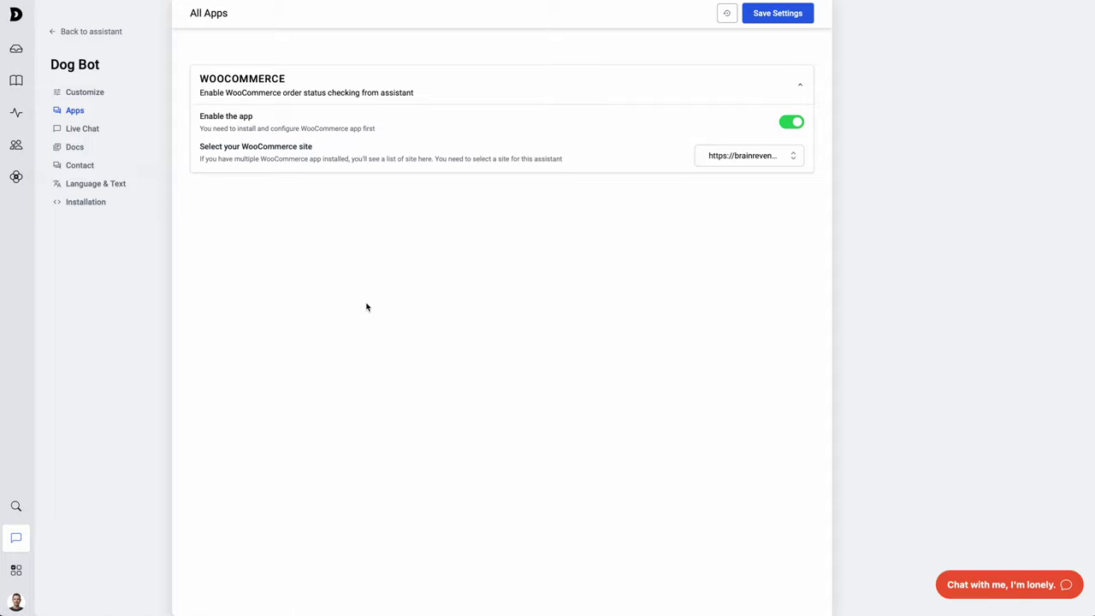
left_click(94, 208)
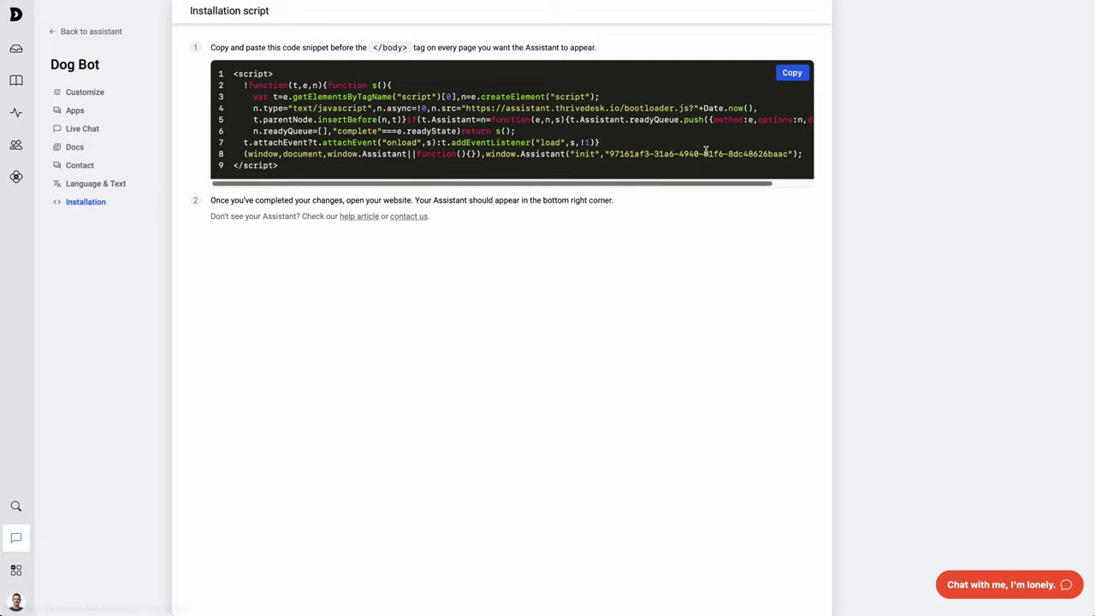
left_click(793, 74)
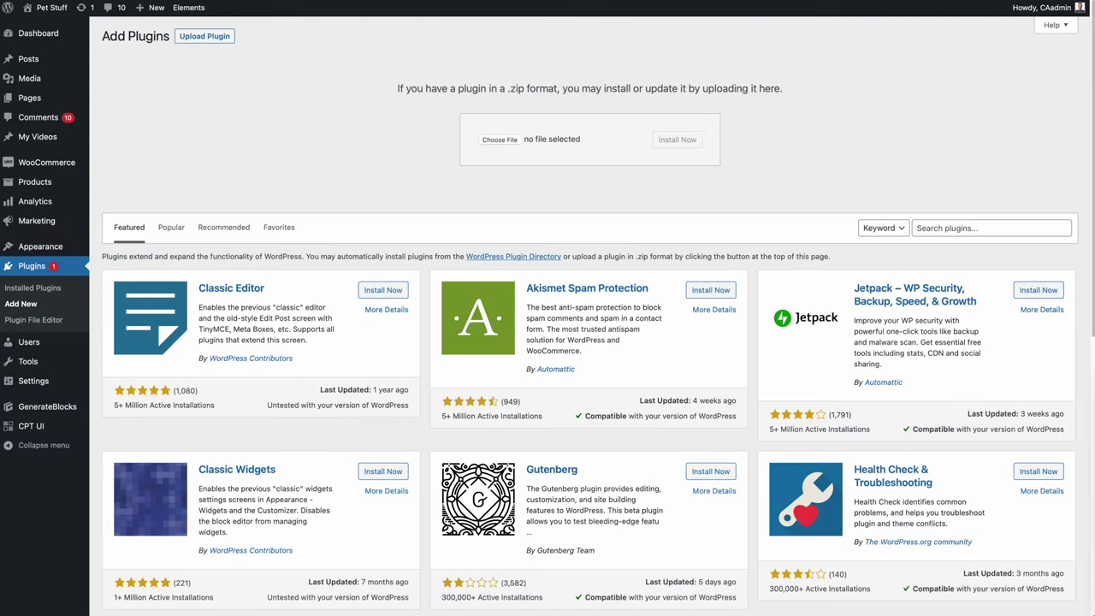
- Upload and install wpcodebox.zip, then start a JavaScript snippet titled 'Live Chat'
left_click_drag(904, 313, 504, 141)
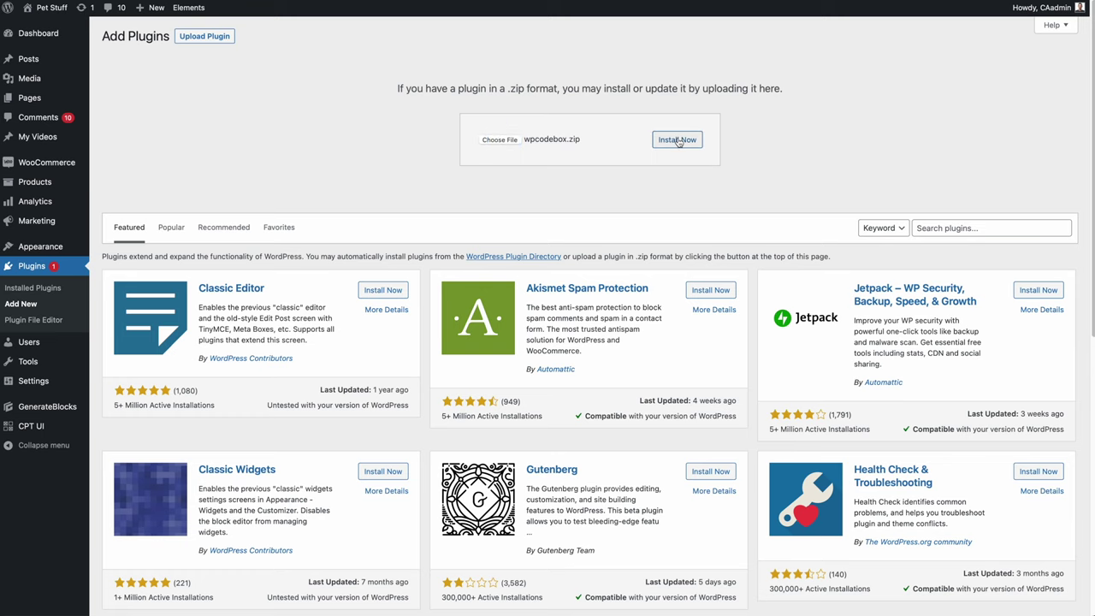
left_click(684, 142)
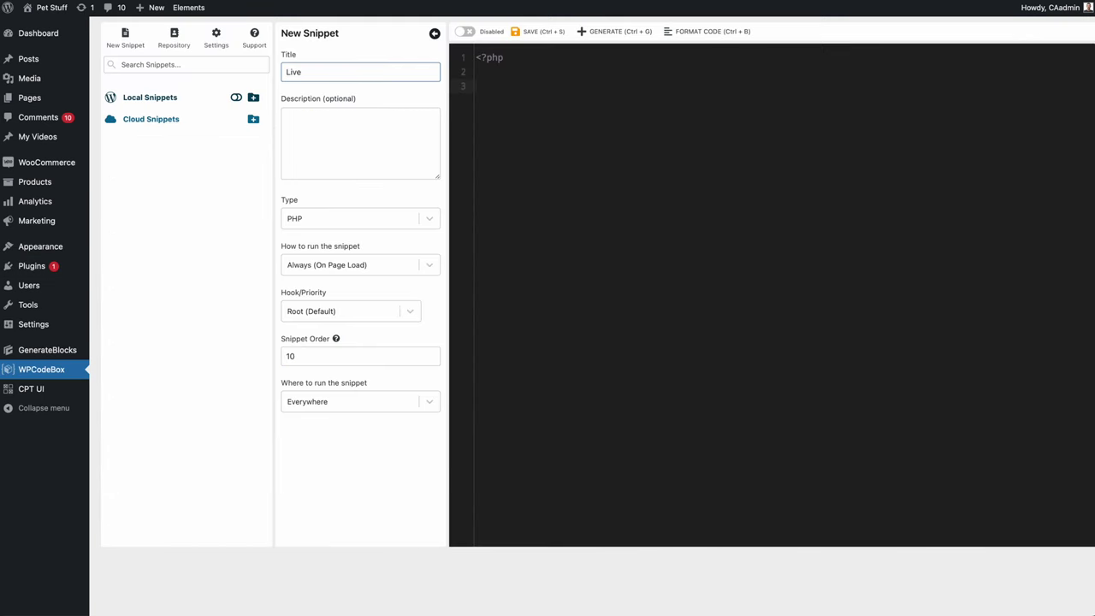
key("super+a")
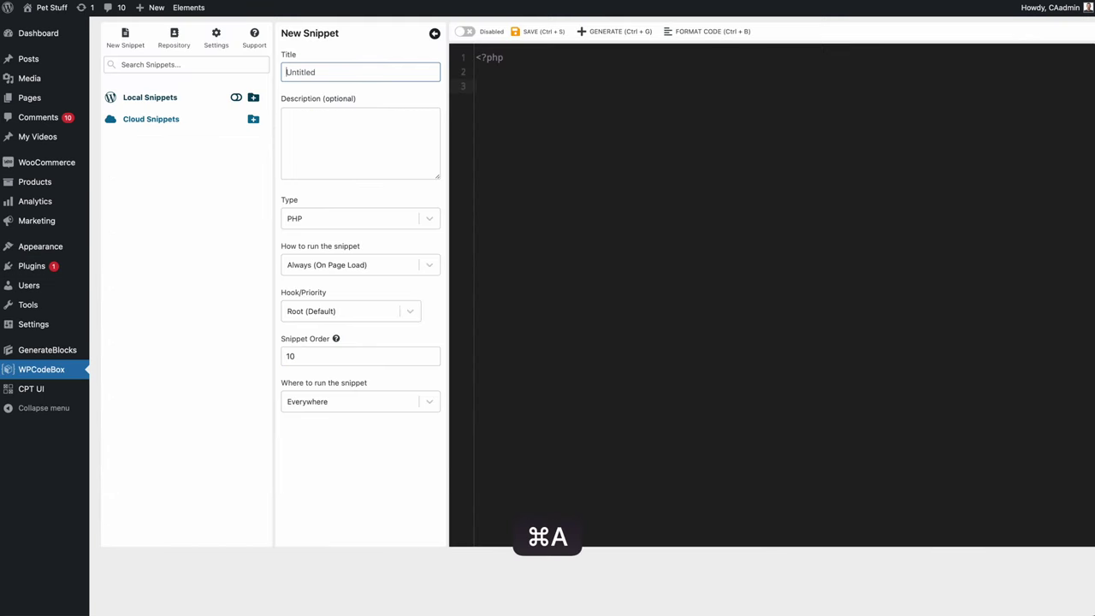
type("Live Chat")
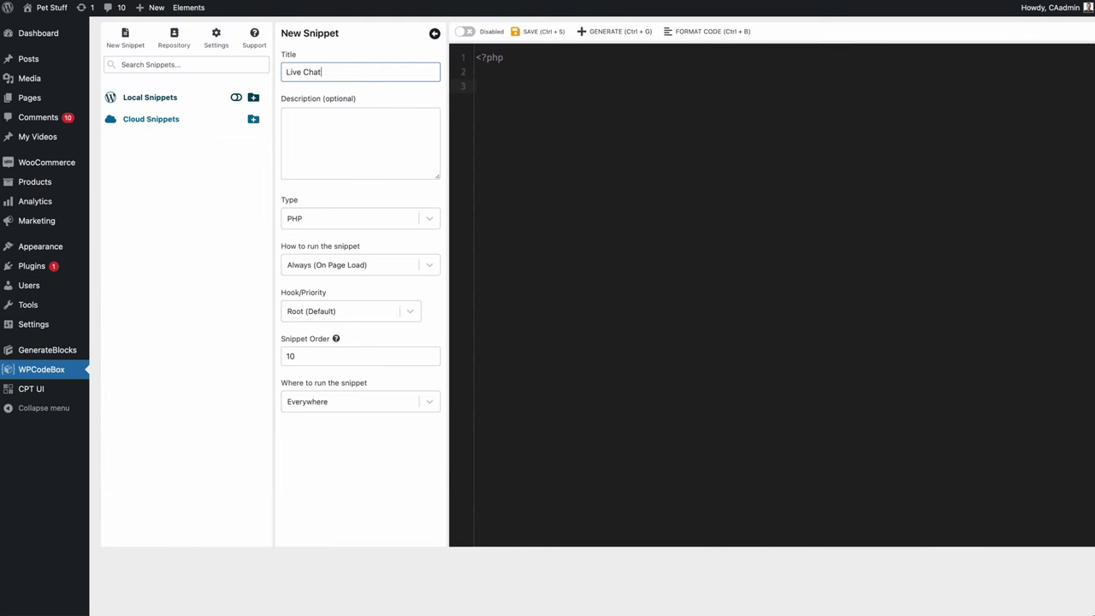
left_click(362, 218)
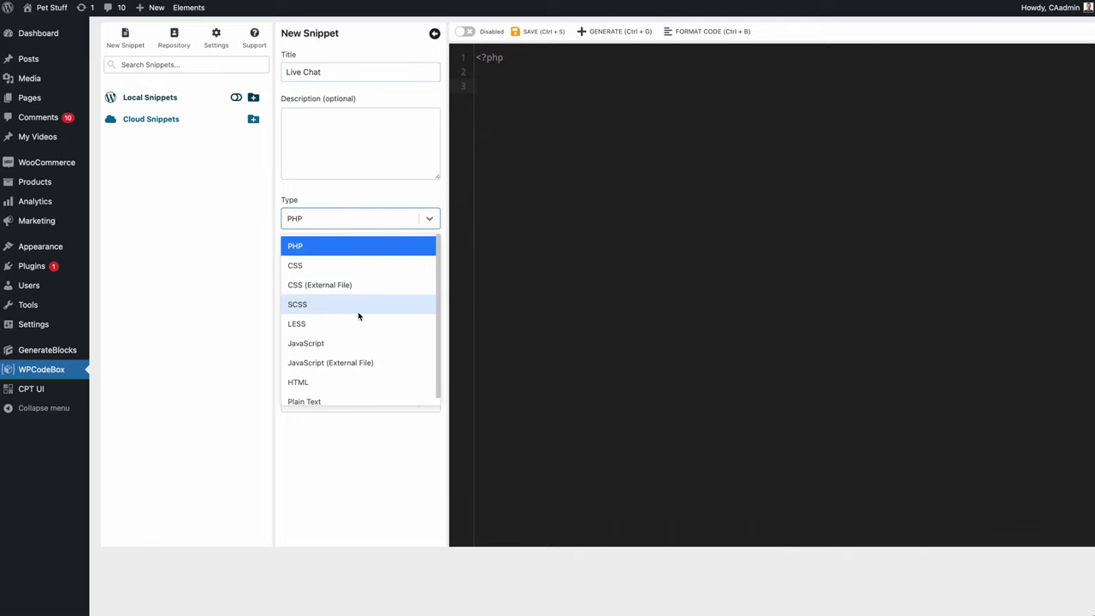
left_click(353, 345)
- Paste the ThriveDesk script into the snippet, delete its script tag lines, and set where it runs
left_click(613, 87)
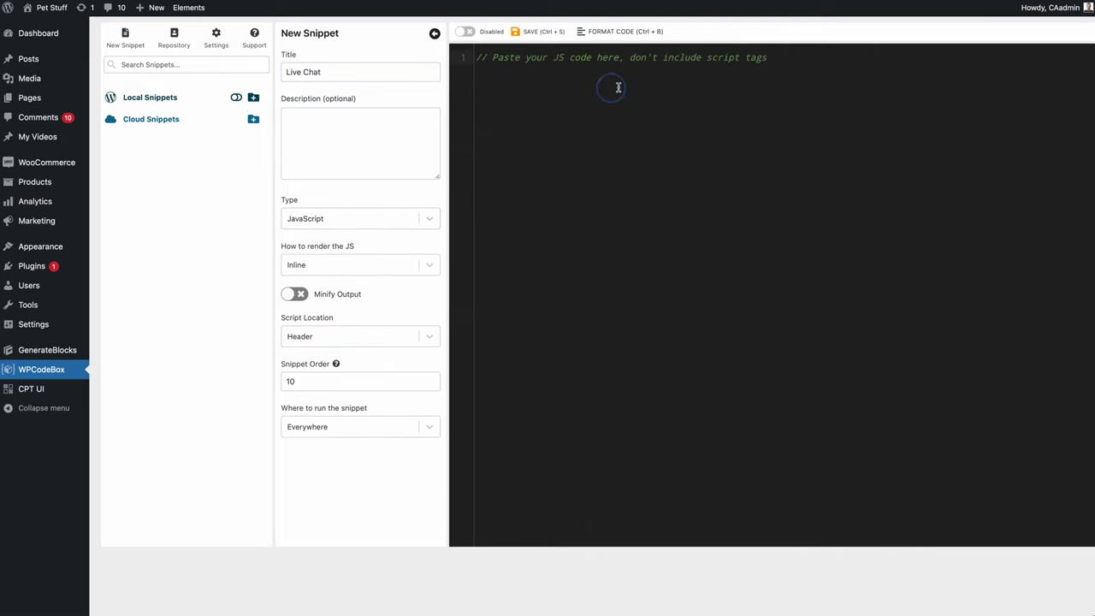
key("super+a")
key("super+v")
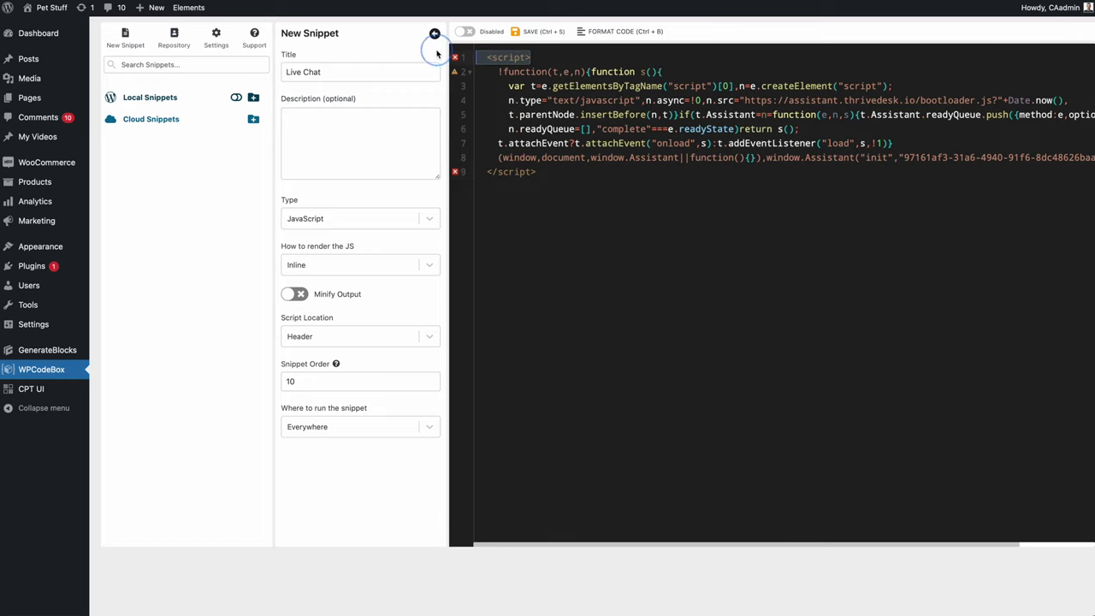
key("BackSpace")
key("Down")
key("Down")
key("Down")
key("Down")
key("Down")
key("Down")
key("Down")
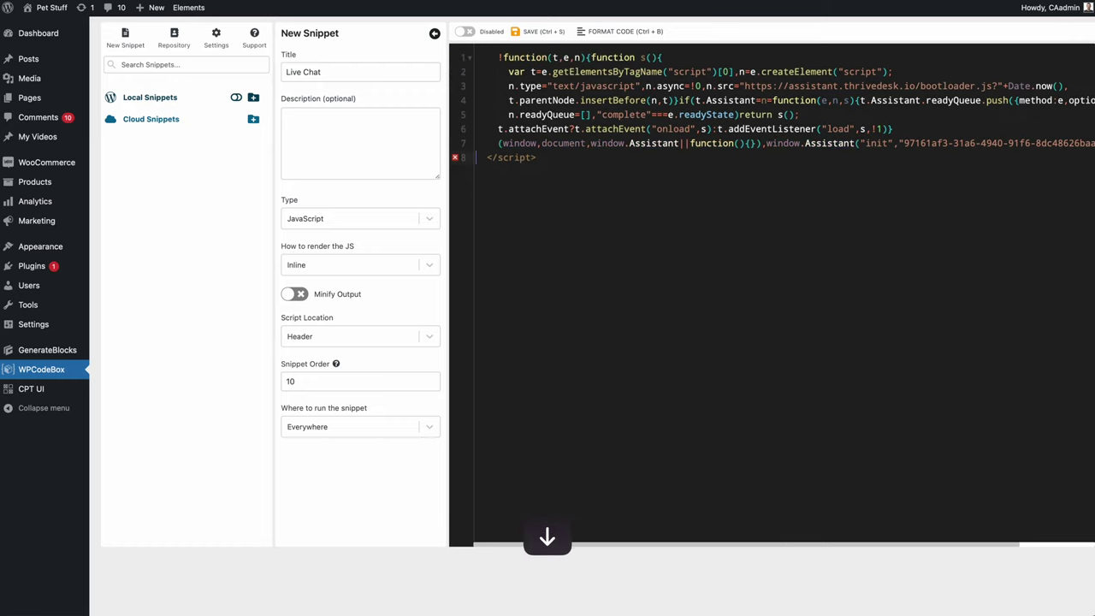
key("shift+End")
key("BackSpace")
left_click(420, 424)
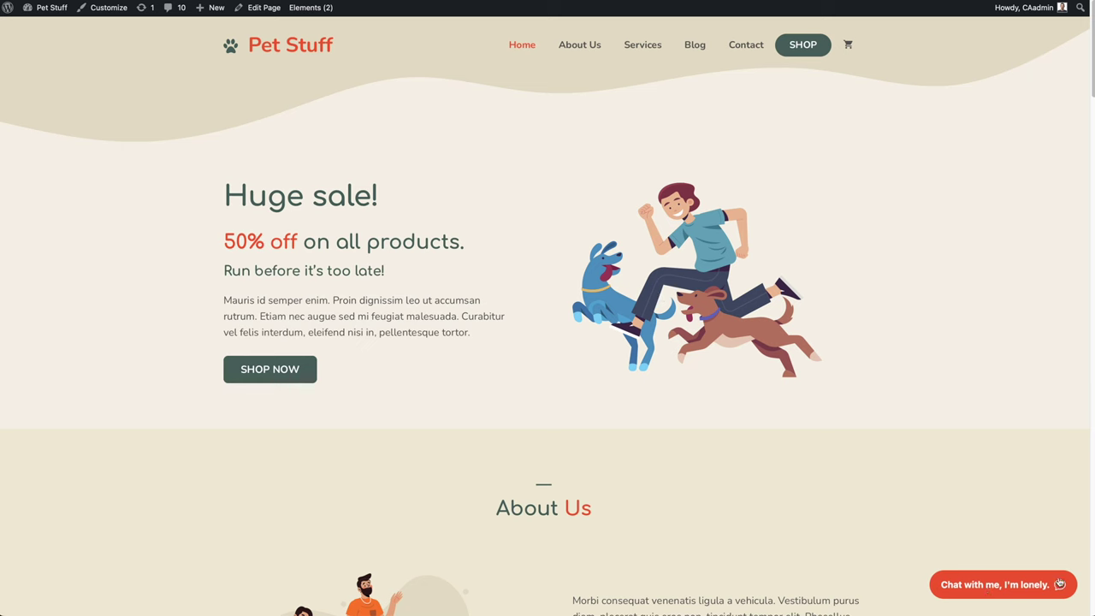
- Open the Pet Stuff chat widget, send 'Hey buddy!', and give the visitor's e-mail address
scroll(912, 513, "down", 3)
scroll(917, 514, "down", 5)
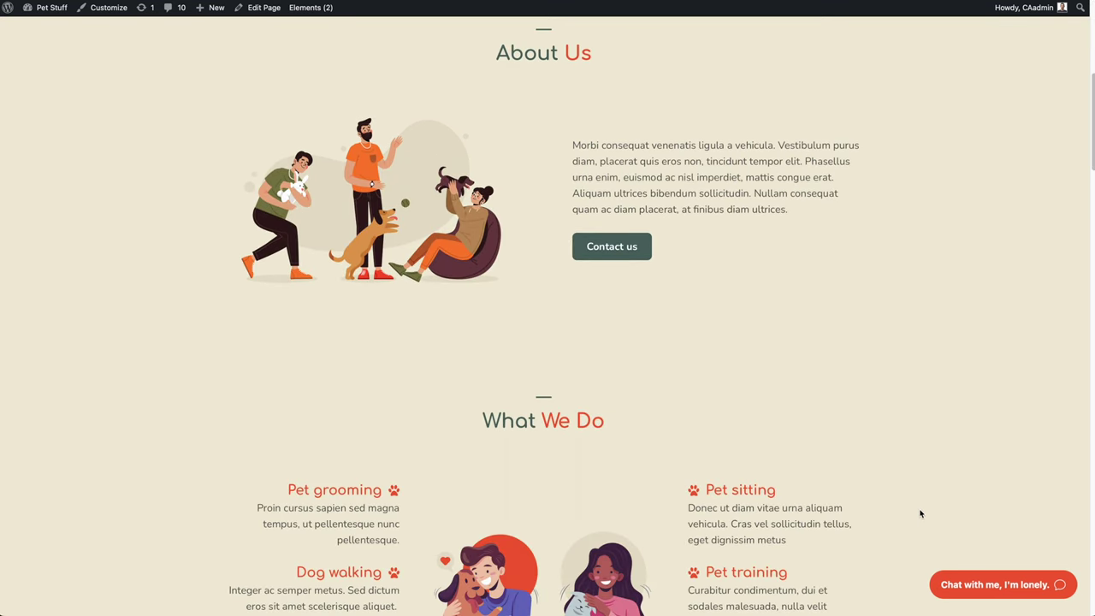
left_click(1014, 583)
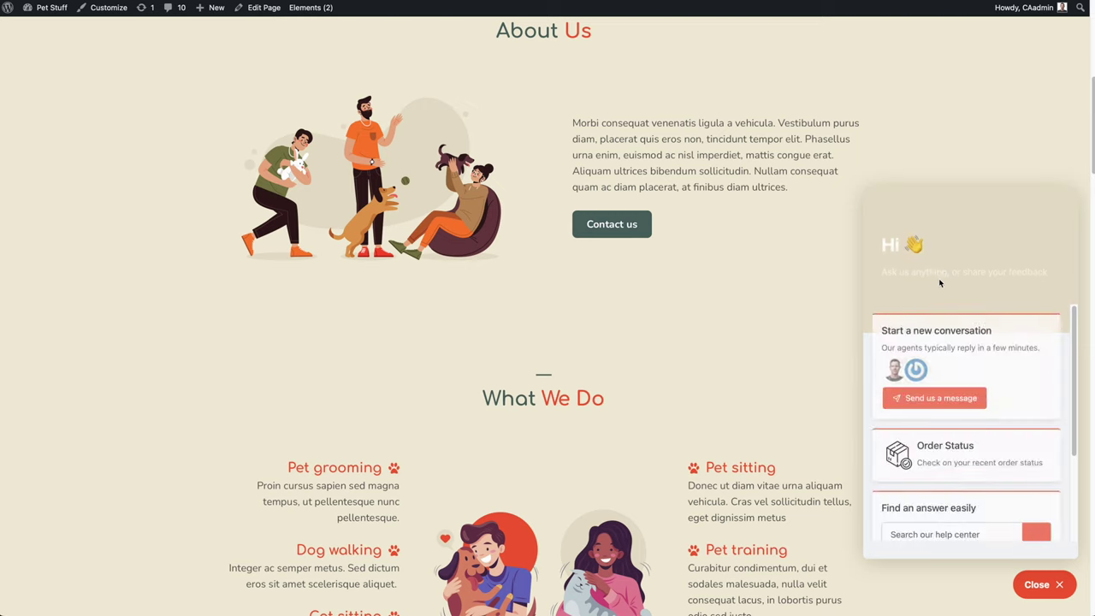
left_click(937, 395)
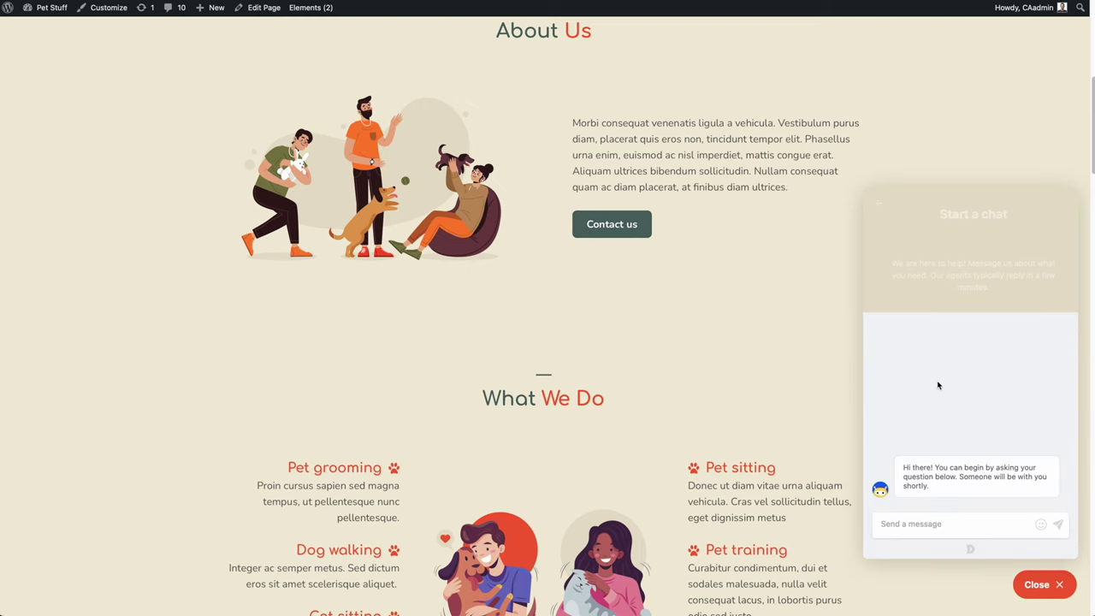
left_click(937, 527)
type("Hey buddy!")
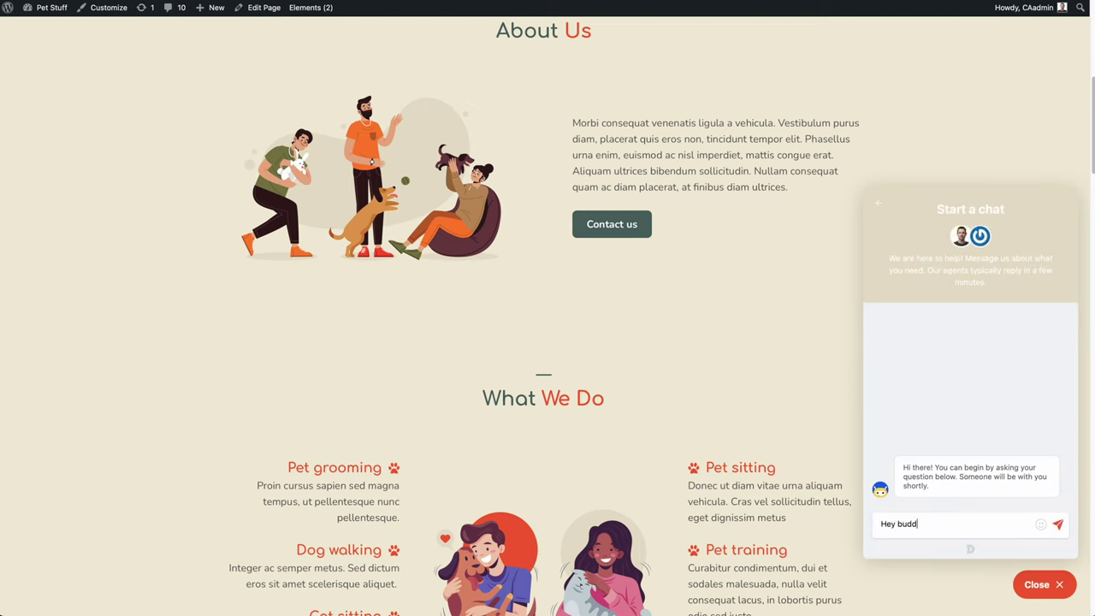
key("Return")
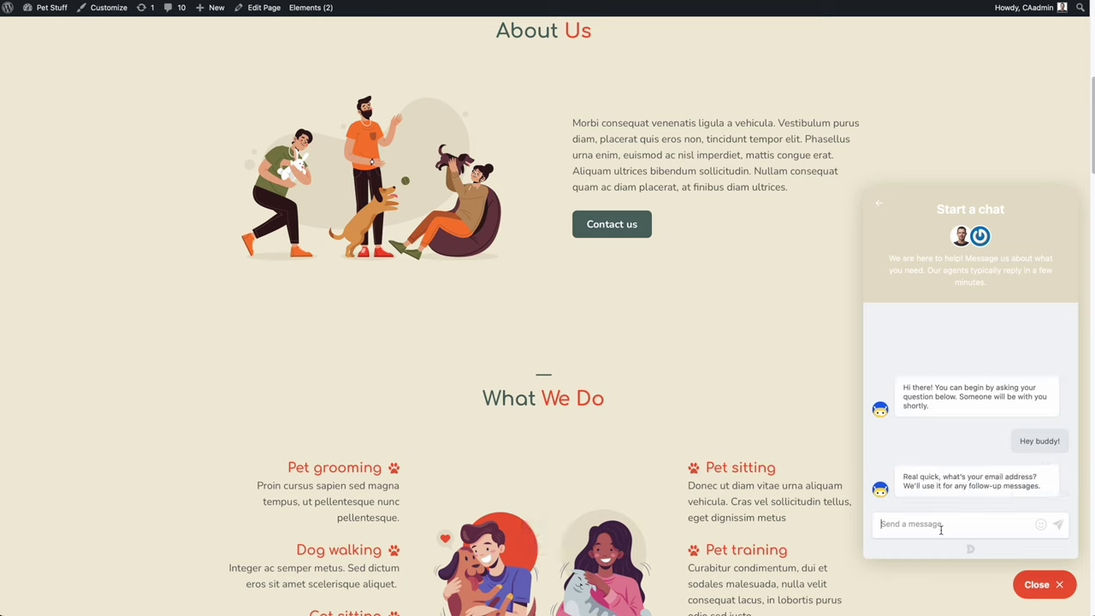
key("Return")
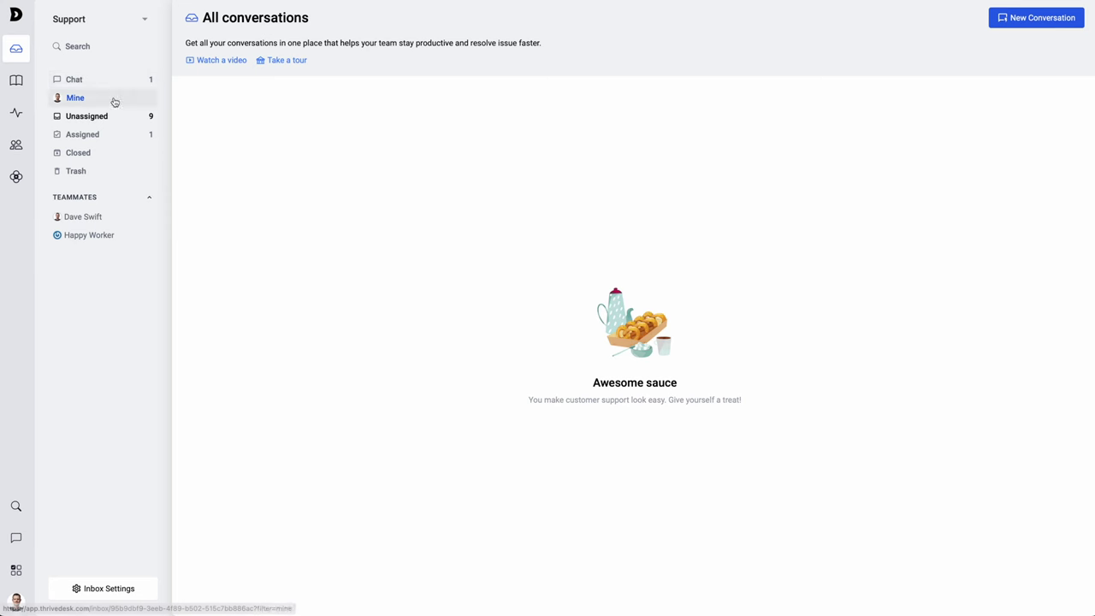
- Open the visitor's new conversation from the Chat list and type the reply 'Hi Pal.'
left_click(72, 80)
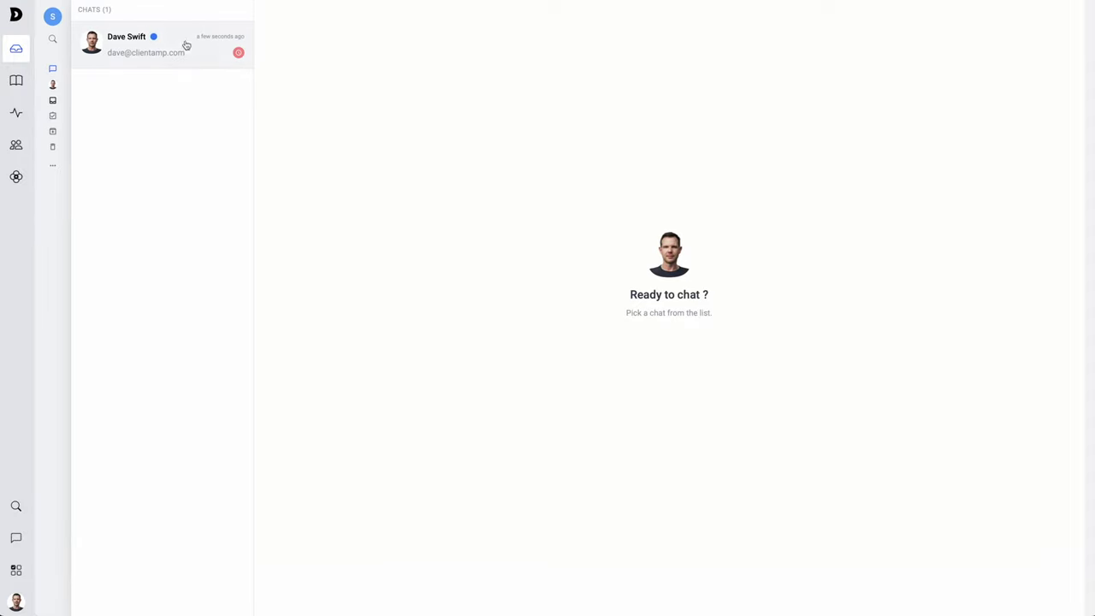
left_click(159, 44)
type("Hi Pal.")
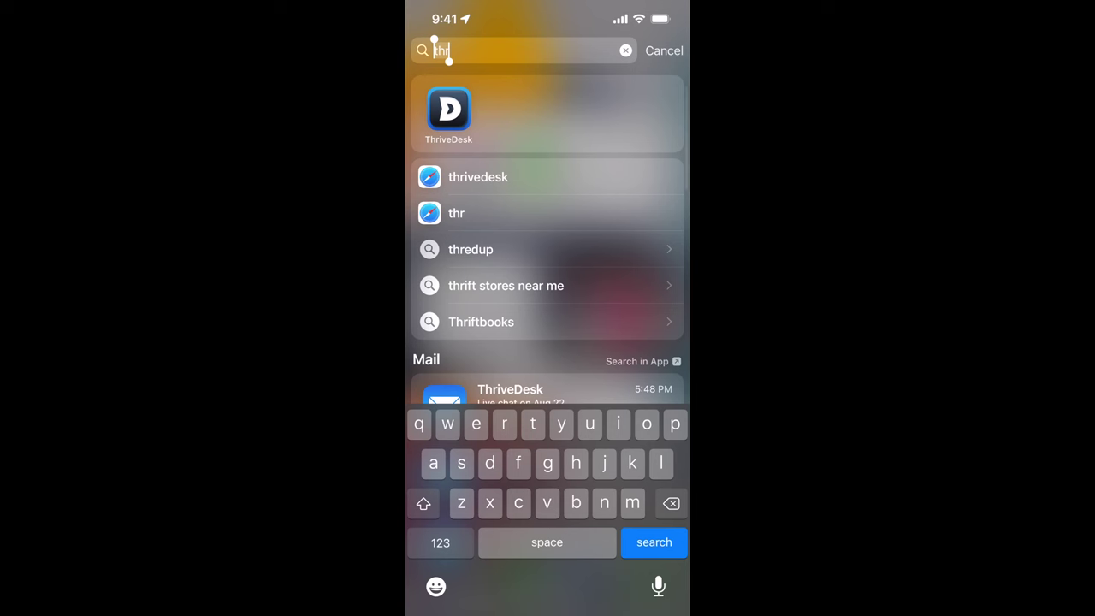
- Launch the ThriveDesk mobile app and browse its chats and Support inbox conversation folders
key("Return")
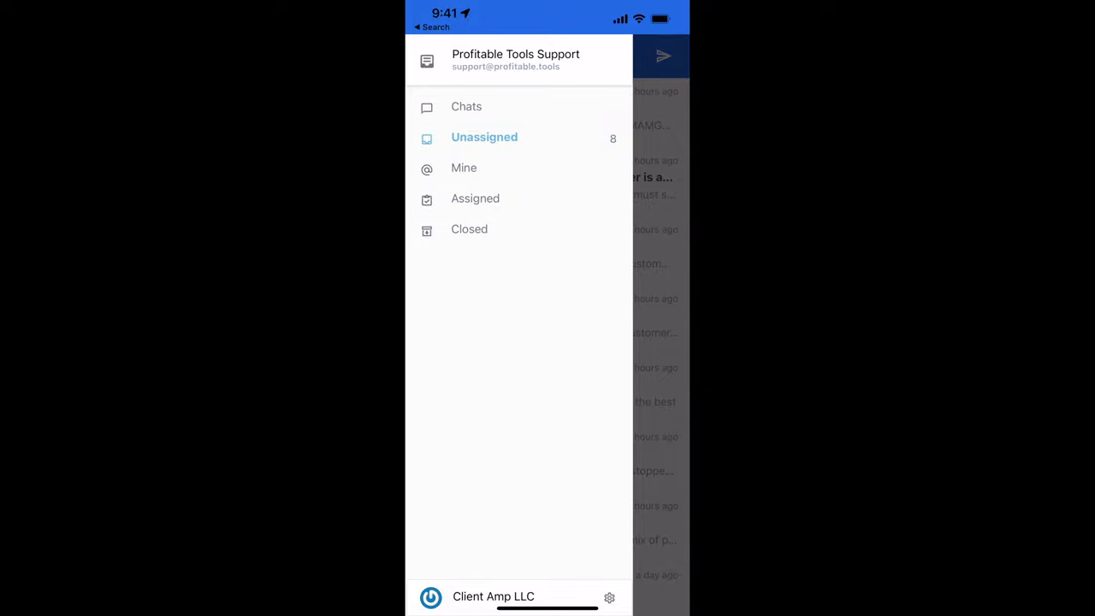
left_click(466, 106)
left_click(496, 110)
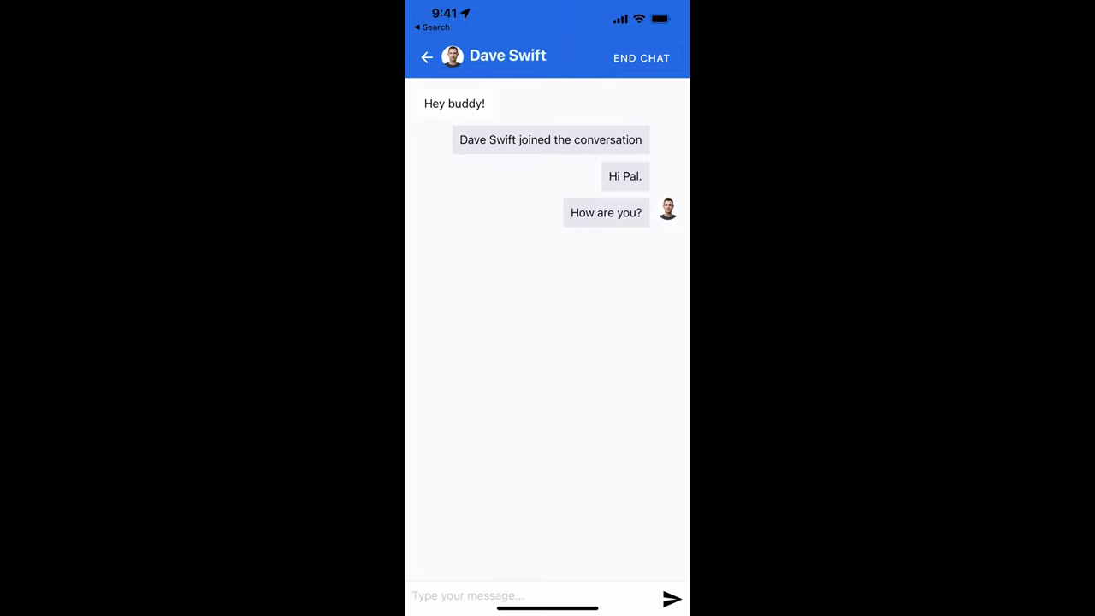
left_click(425, 57)
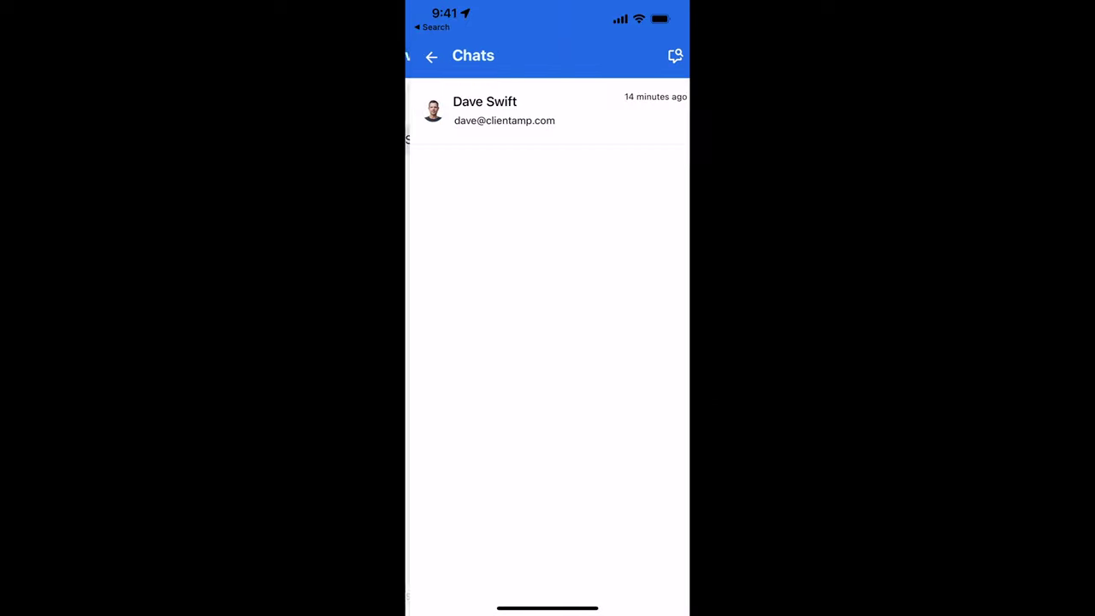
left_click(426, 56)
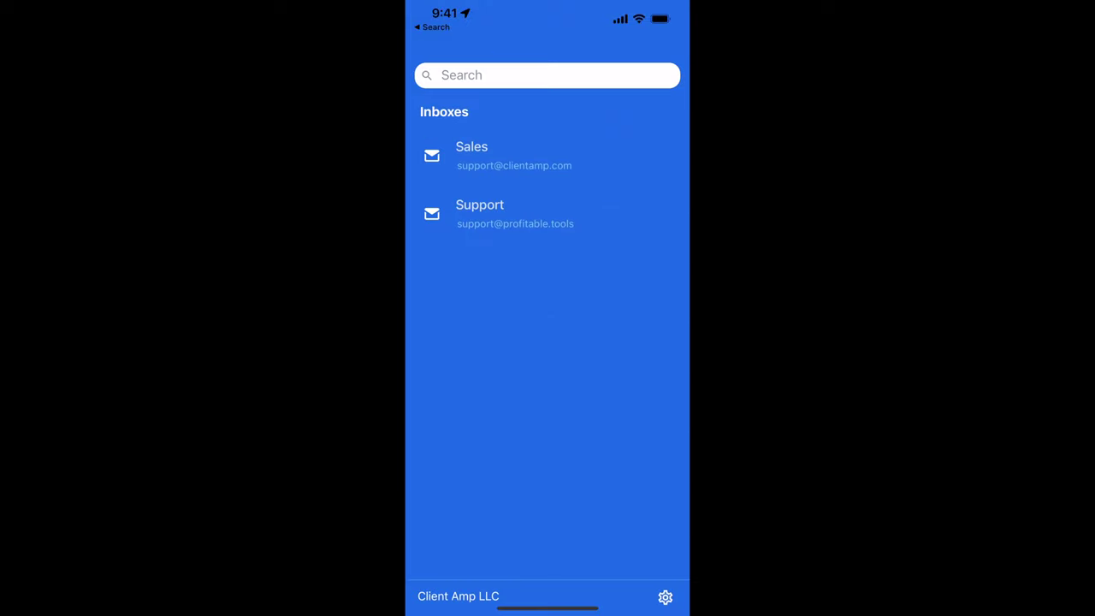
left_click(479, 213)
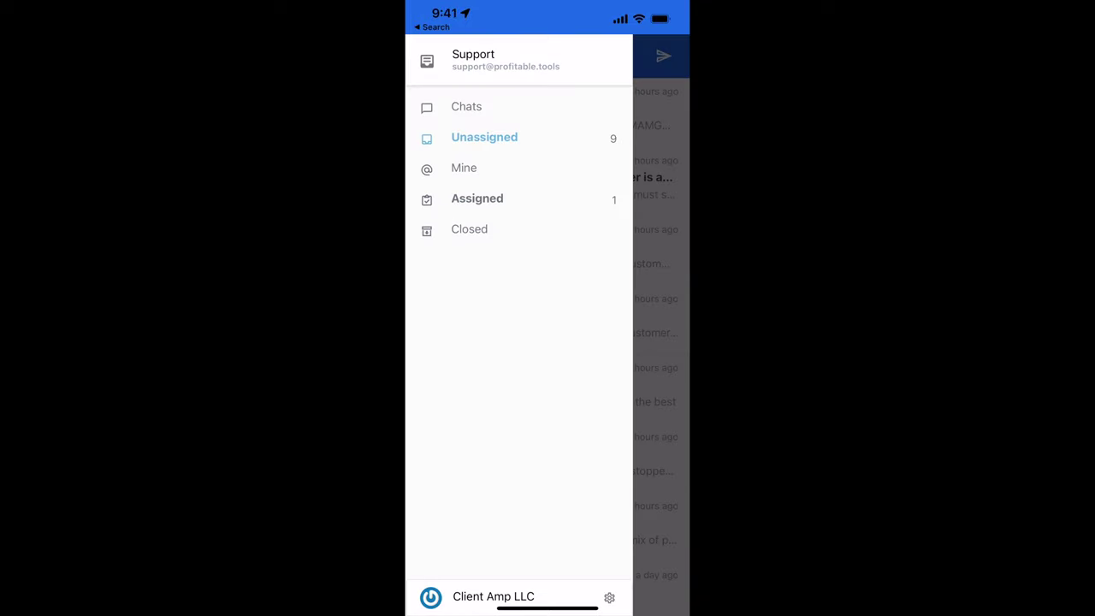
left_click(477, 199)
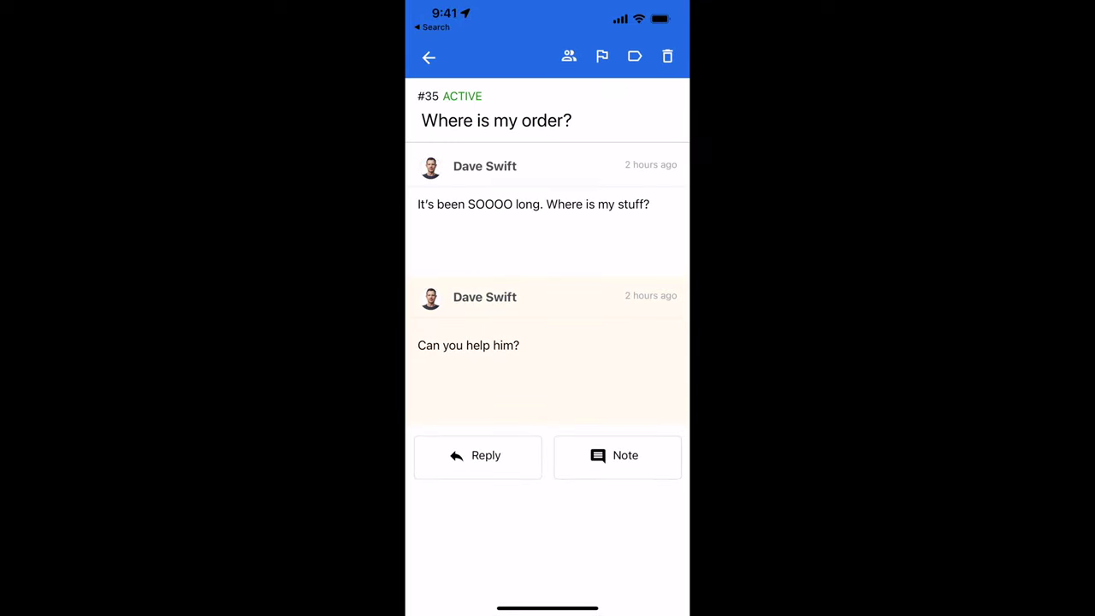
scroll(548, 276, "down", 2)
left_click(428, 58)
- Mark Missing order ticket #23 Pending, check Note, Reply and Assign, then return to Unassigned
left_click(513, 542)
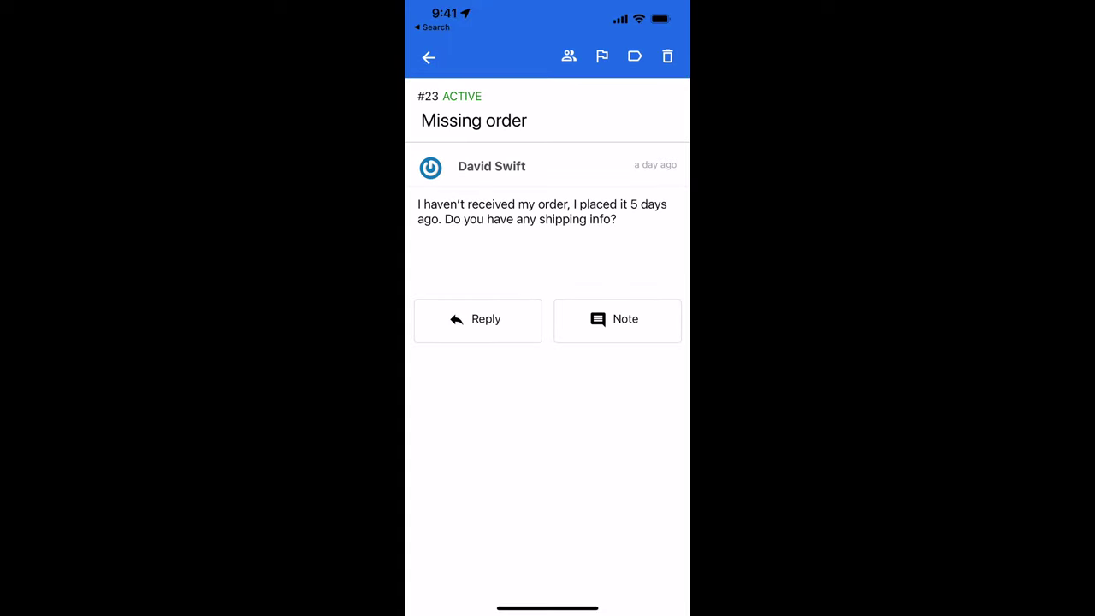
left_click(601, 57)
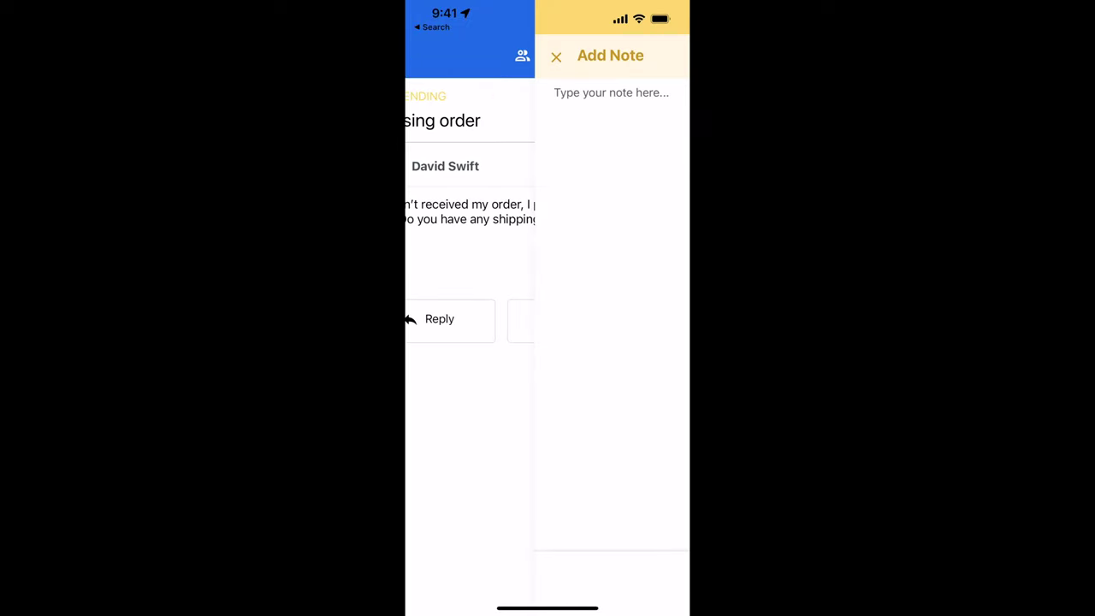
left_click(426, 56)
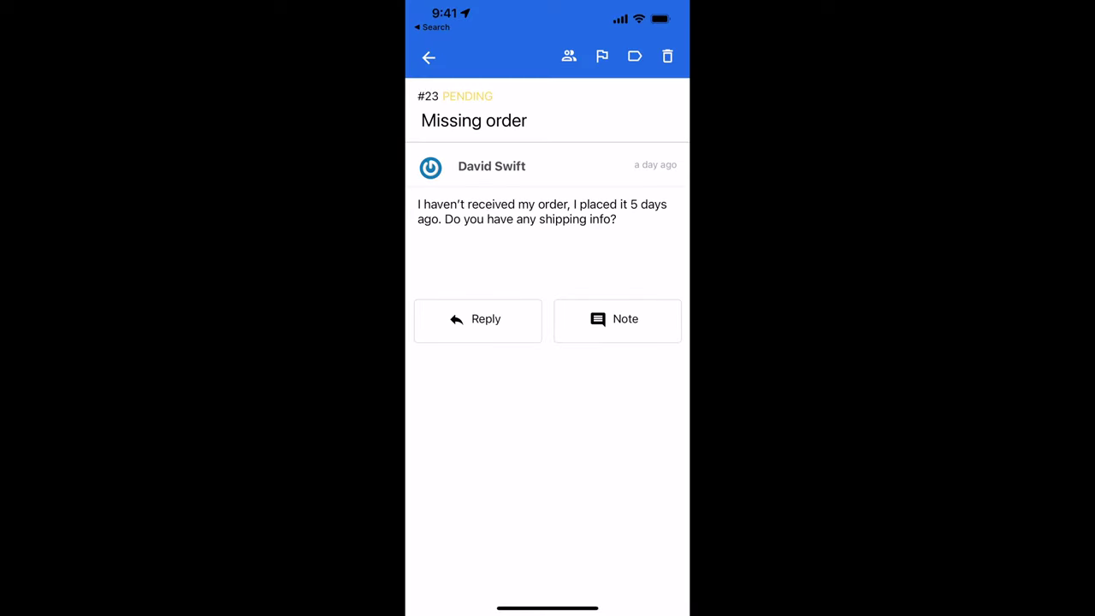
left_click(471, 317)
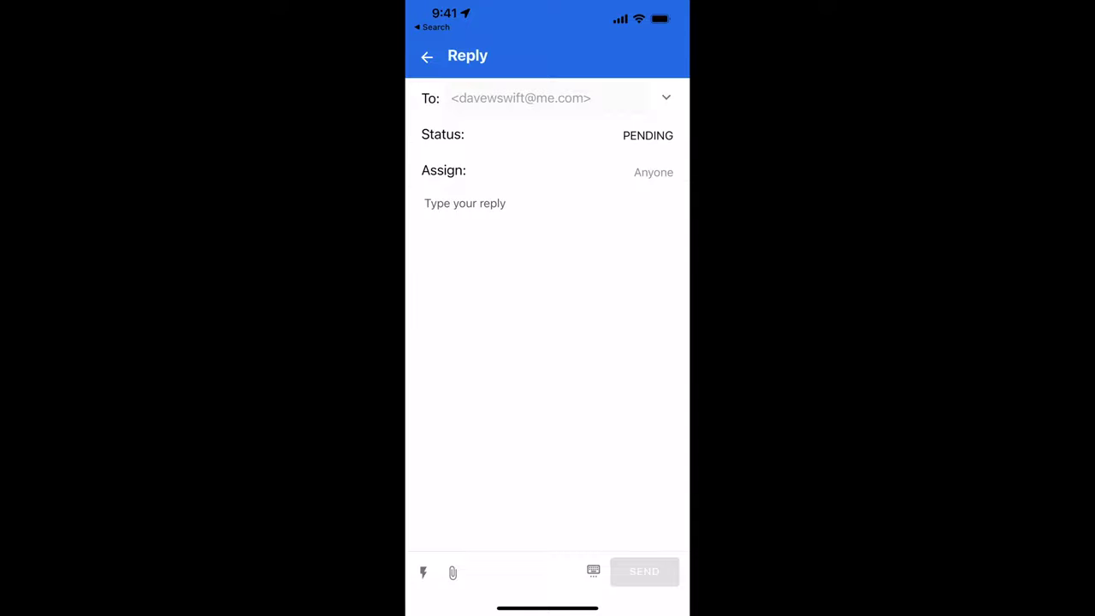
left_click(427, 57)
left_click(568, 55)
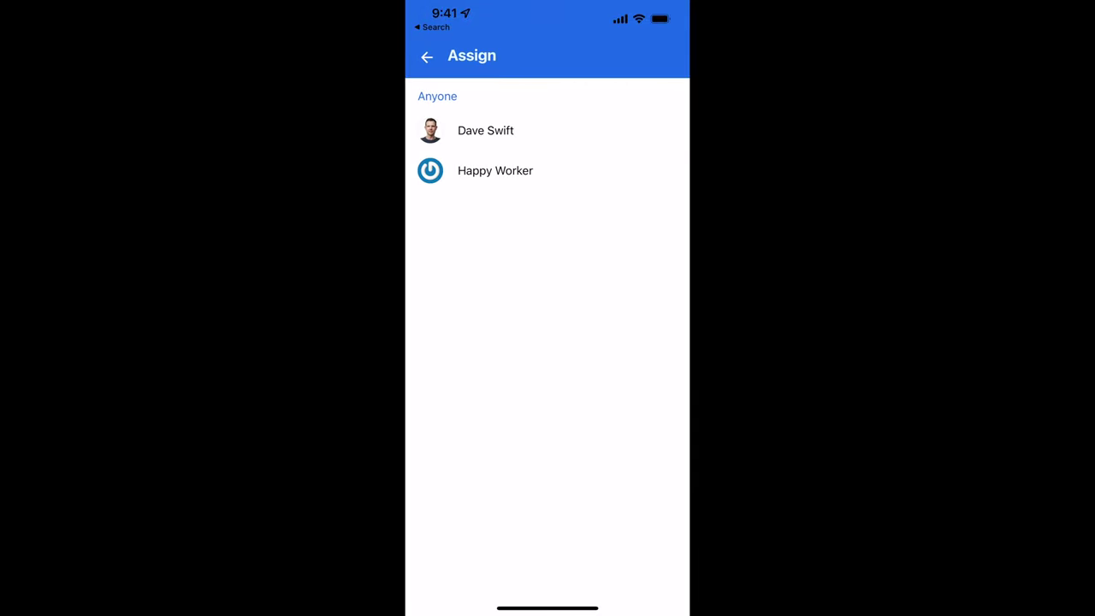
left_click(485, 130)
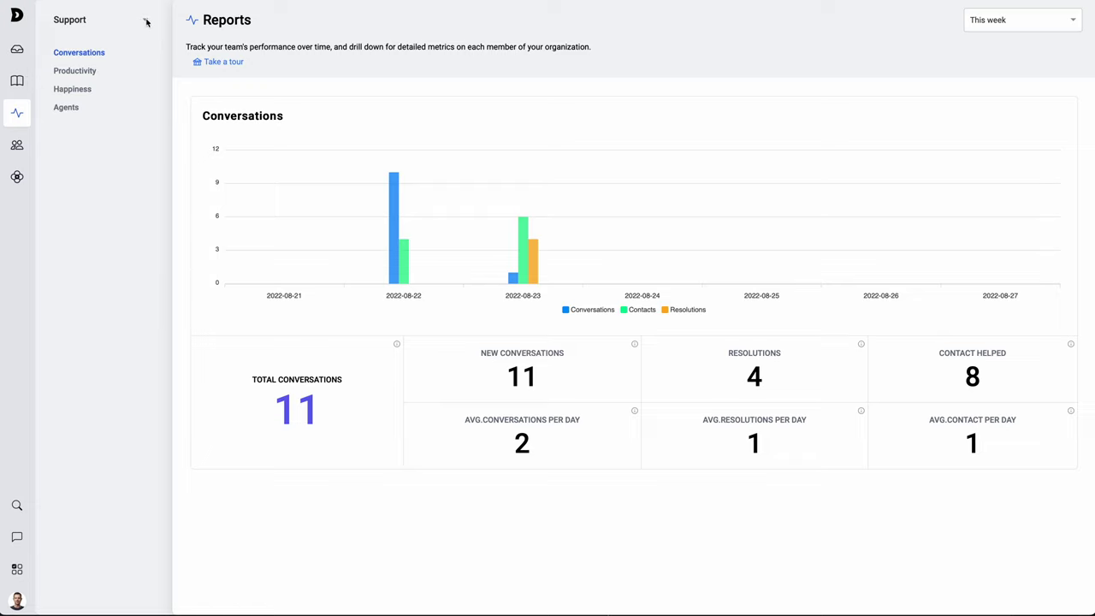
- Keep the reports on the Support inbox for This week, then view the Happiness report
left_click(88, 26)
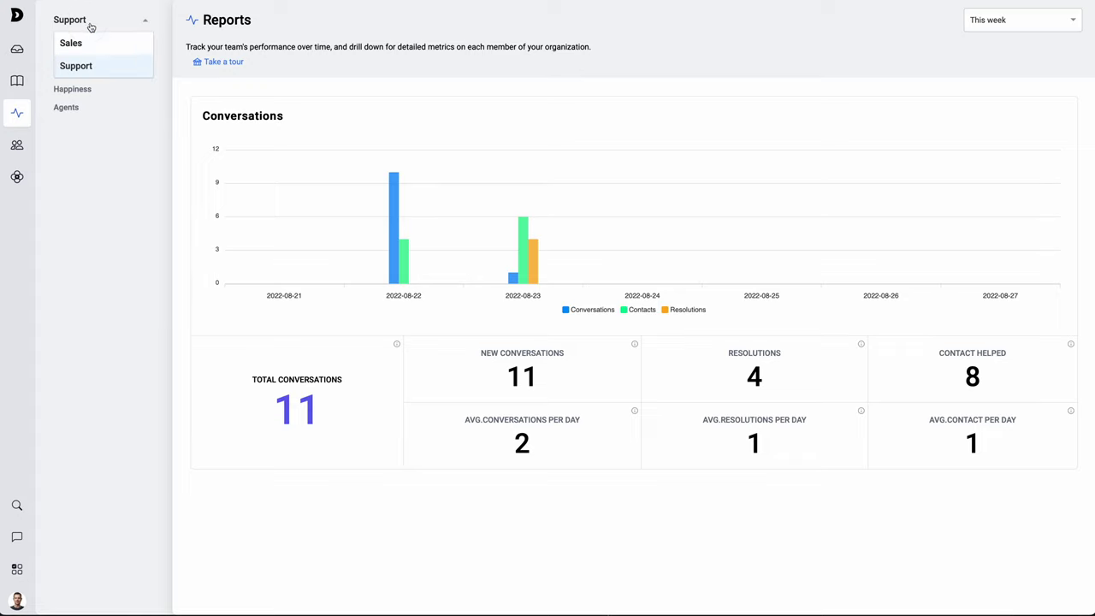
left_click(90, 68)
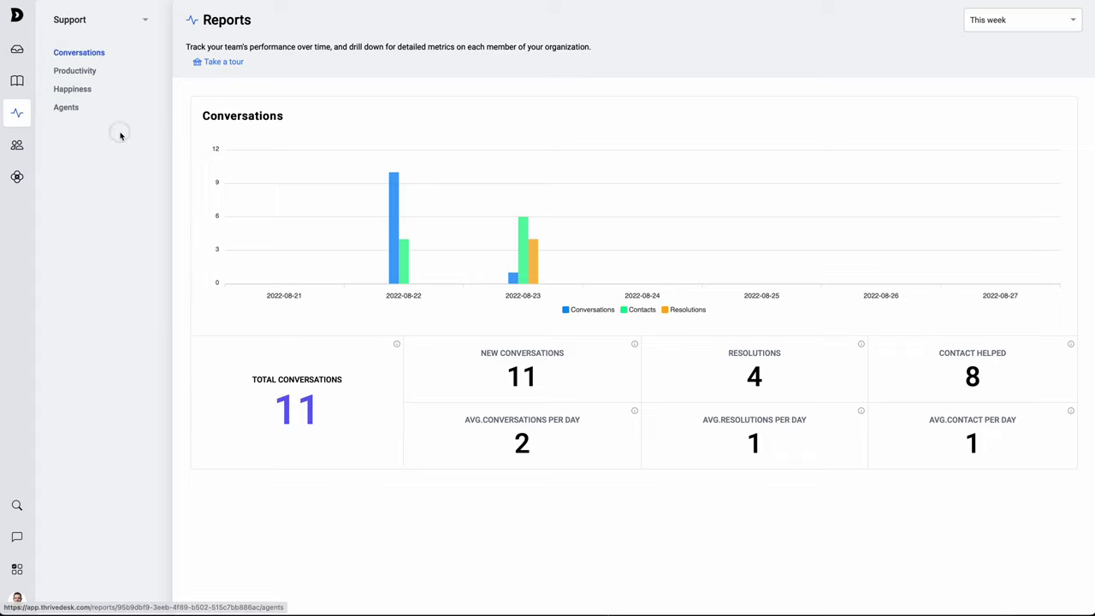
left_click(1021, 26)
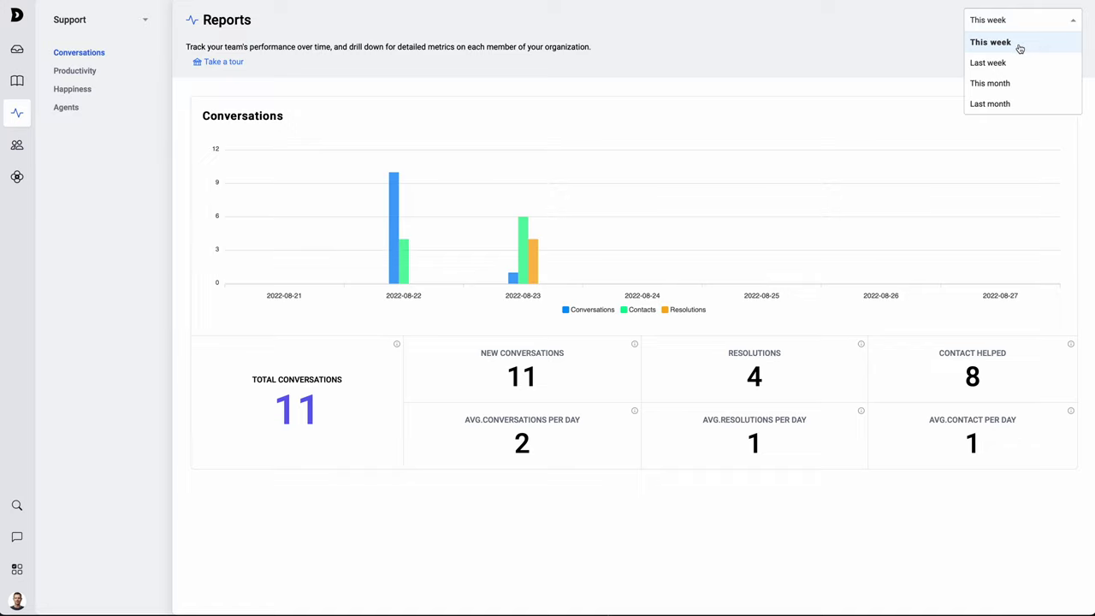
left_click(1024, 48)
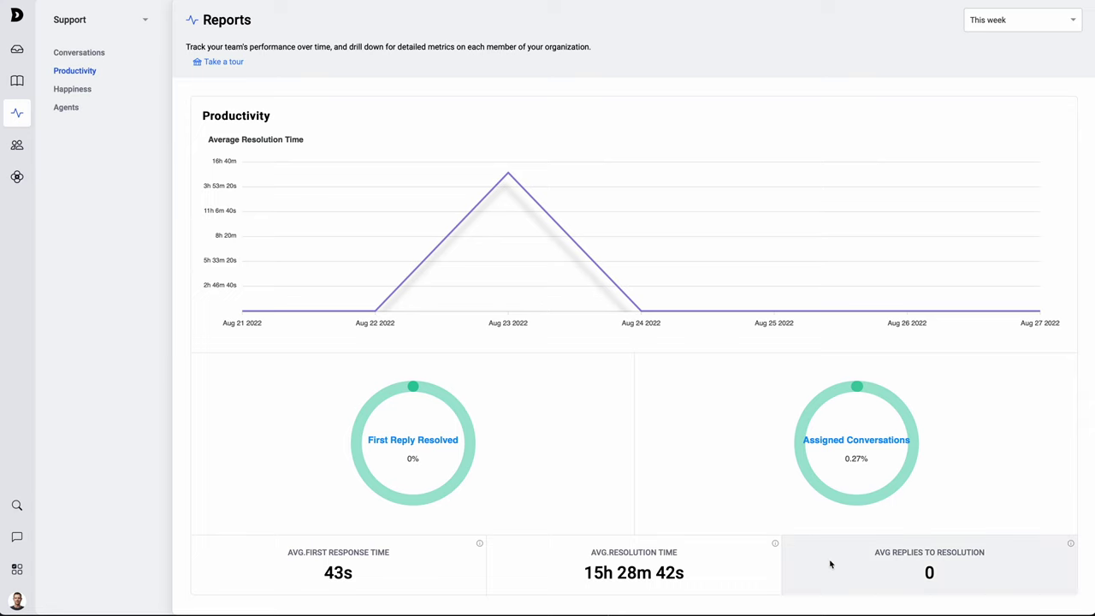
left_click(72, 89)
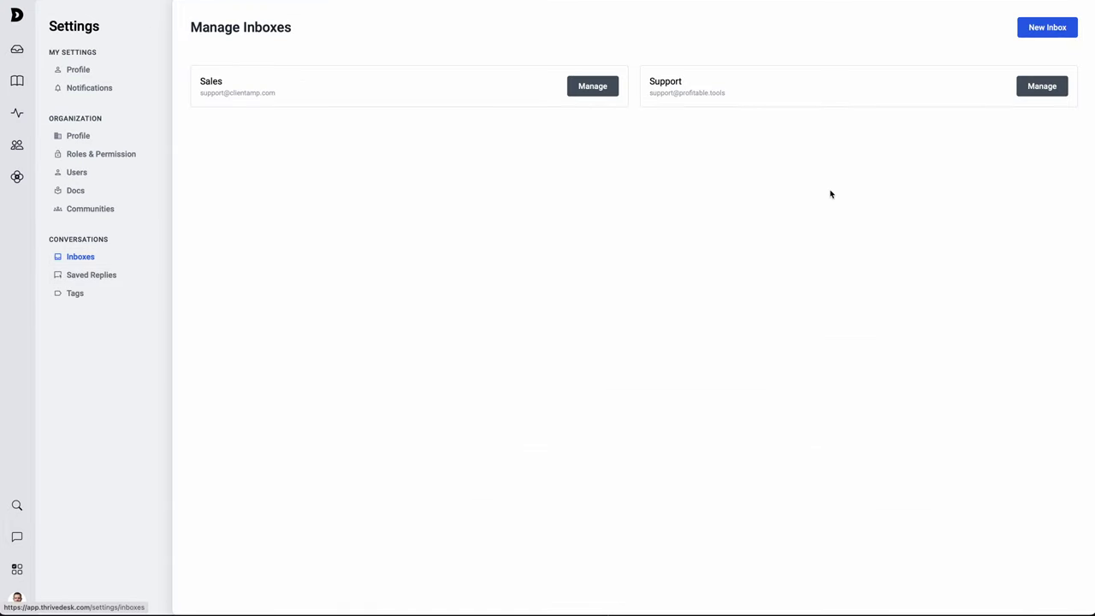
- Look through the Support inbox's Satisfaction Ratings settings, then return to Reports
left_click(1057, 84)
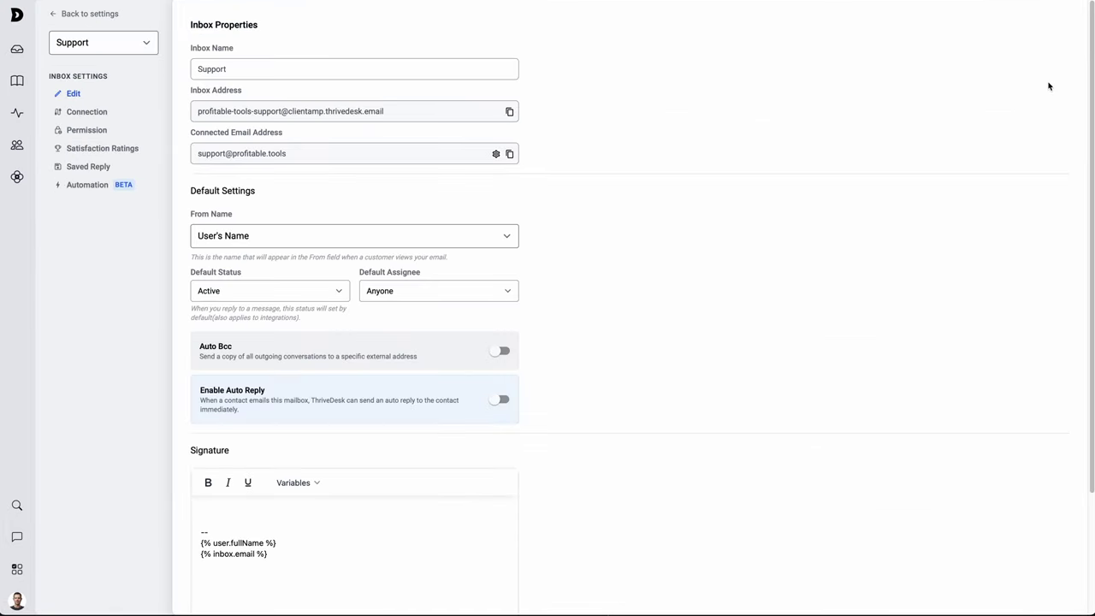
left_click(98, 150)
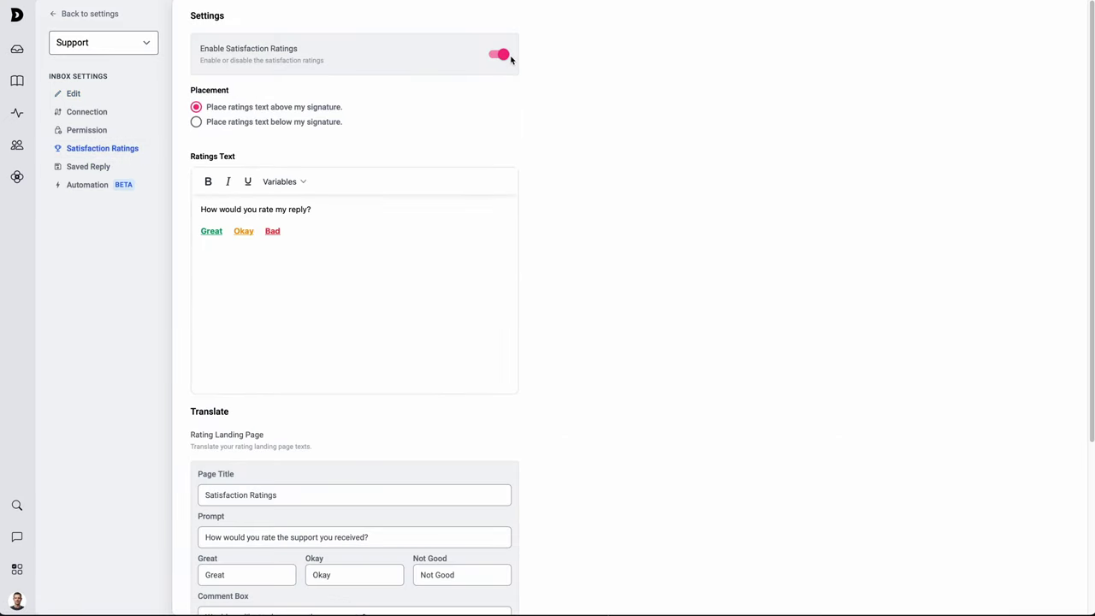
scroll(445, 479, "down", 5)
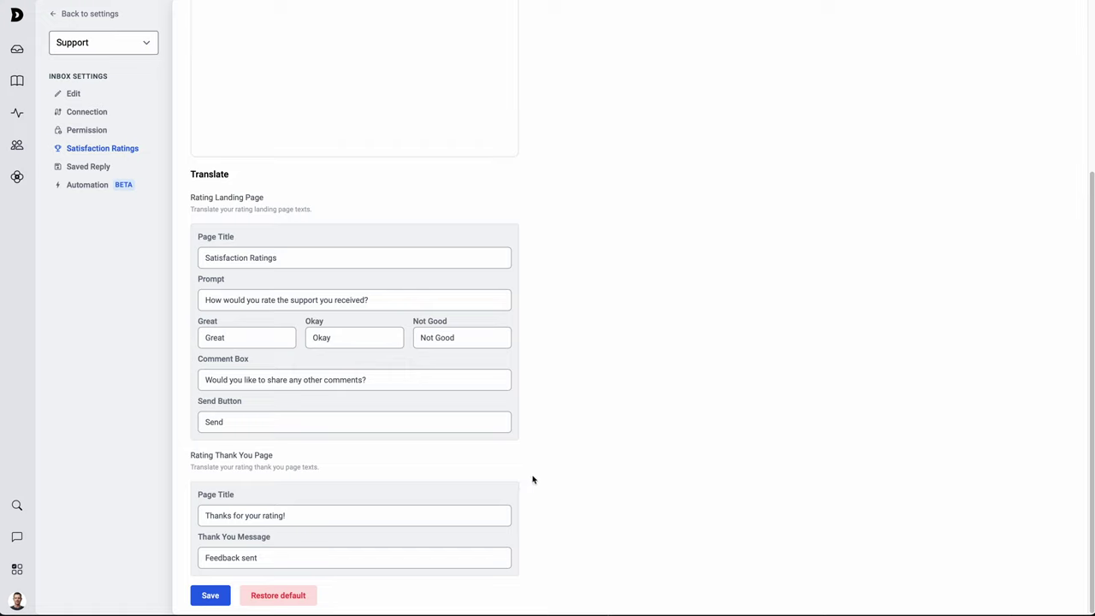
left_click(17, 112)
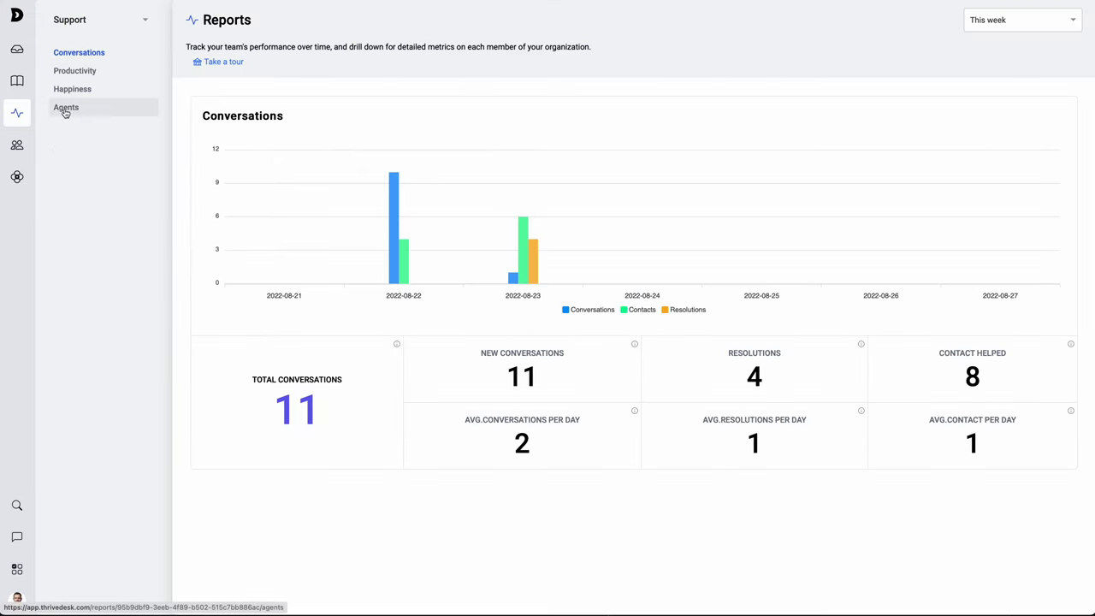
- Show the per-agent breakdown in the Support inbox reports
left_click(71, 111)
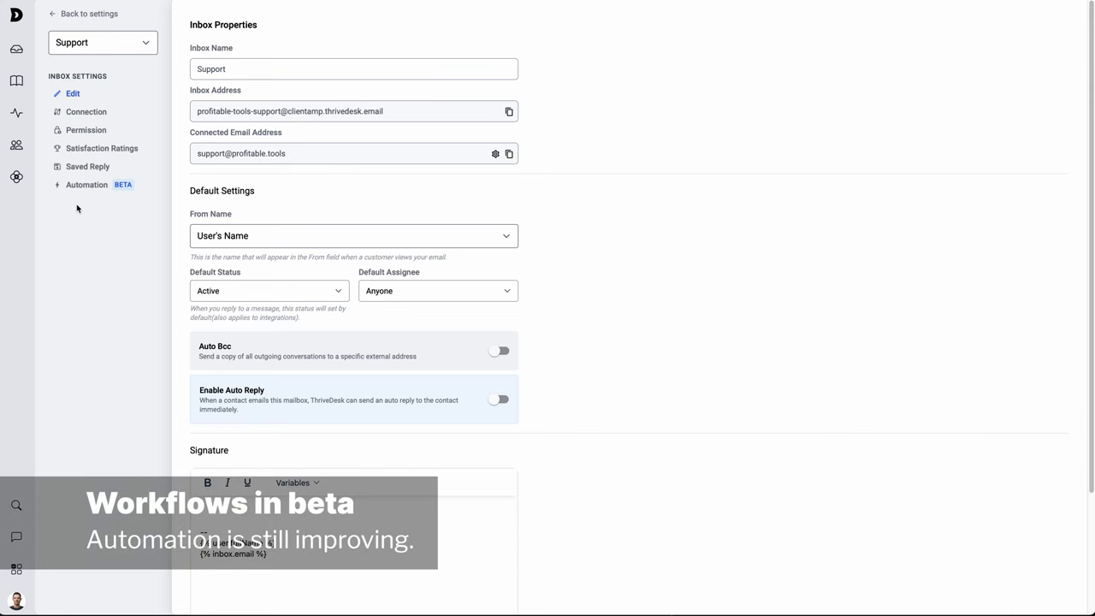
- Create a new Support inbox automation named Test and proceed to triggers and conditions
left_click(77, 185)
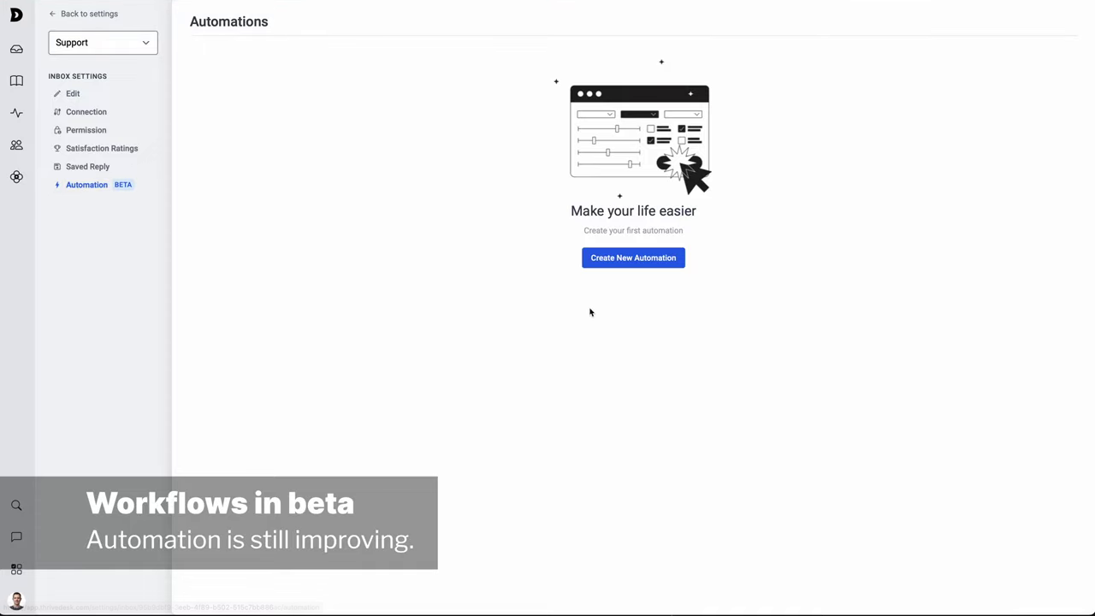
left_click(650, 258)
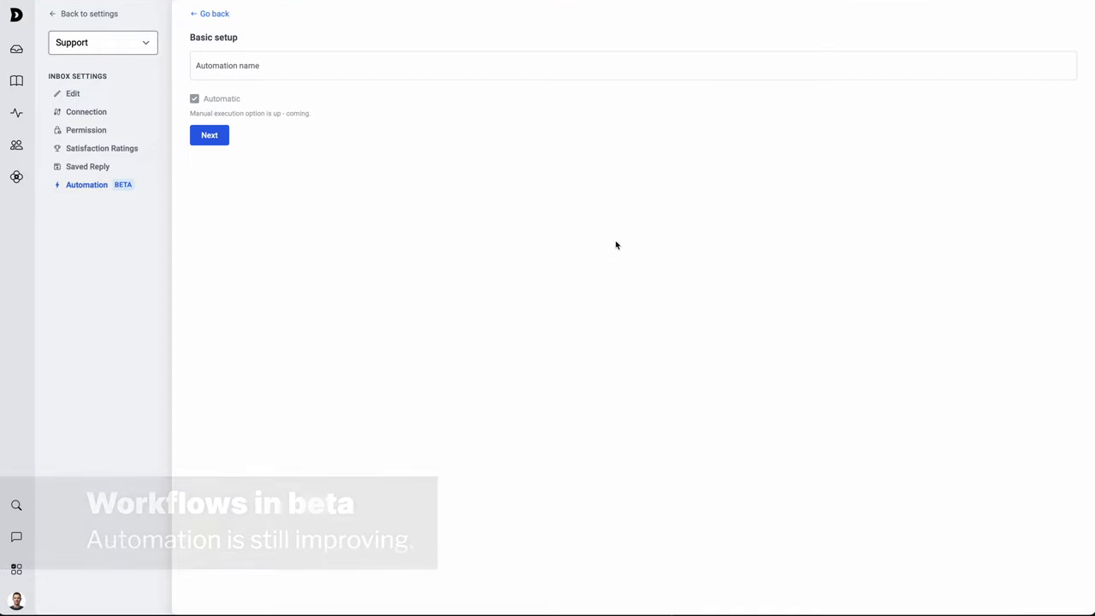
left_click(335, 77)
type("Test")
left_click(210, 135)
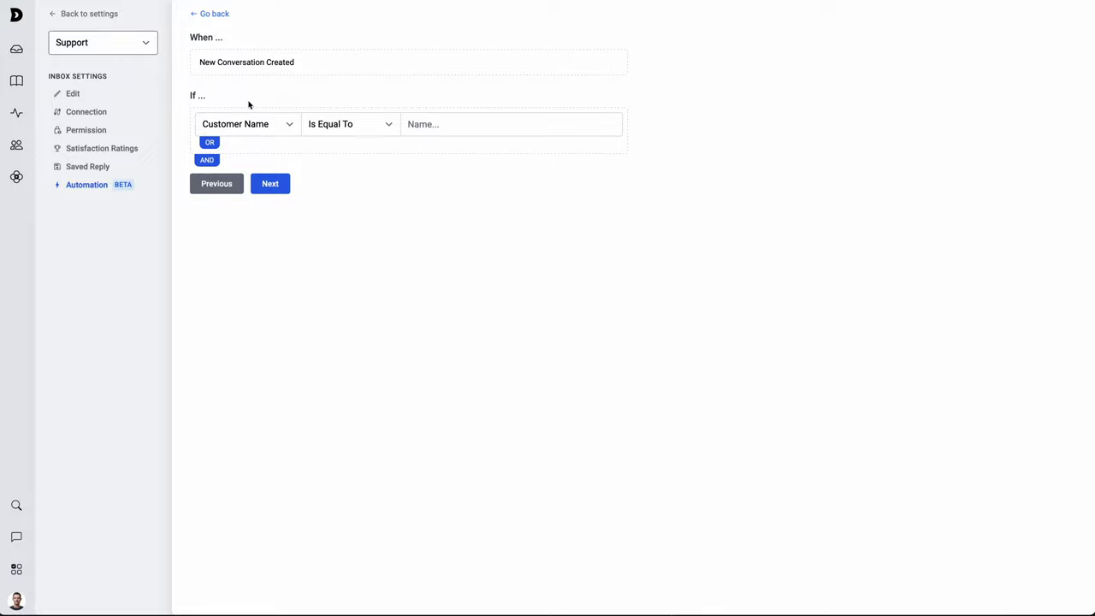
- Add a Customer Name condition and review its comparison operators
left_click(257, 128)
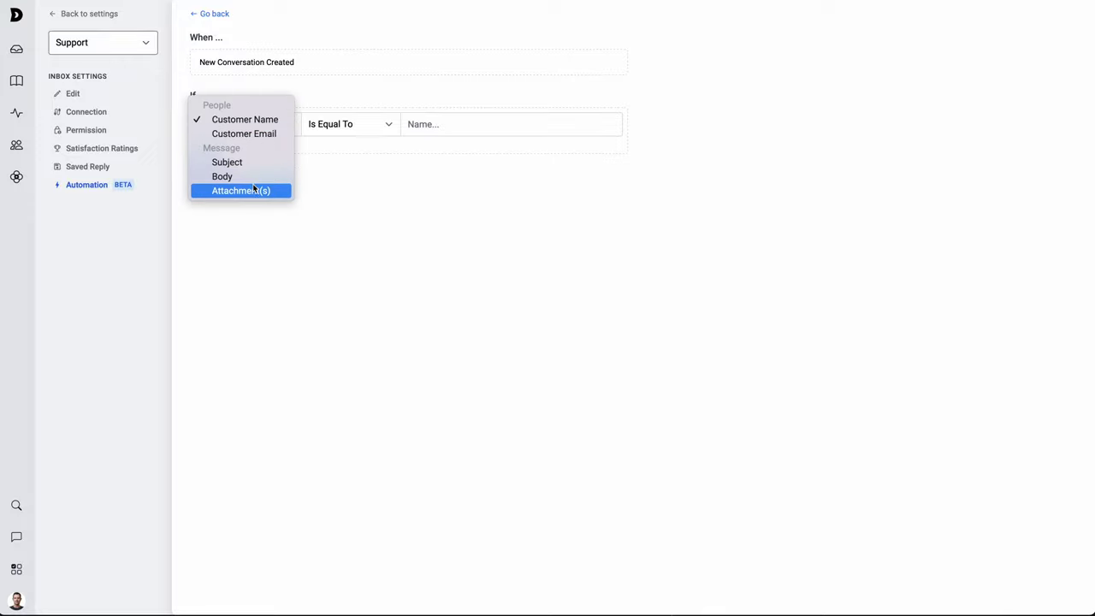
left_click(394, 161)
left_click(410, 124)
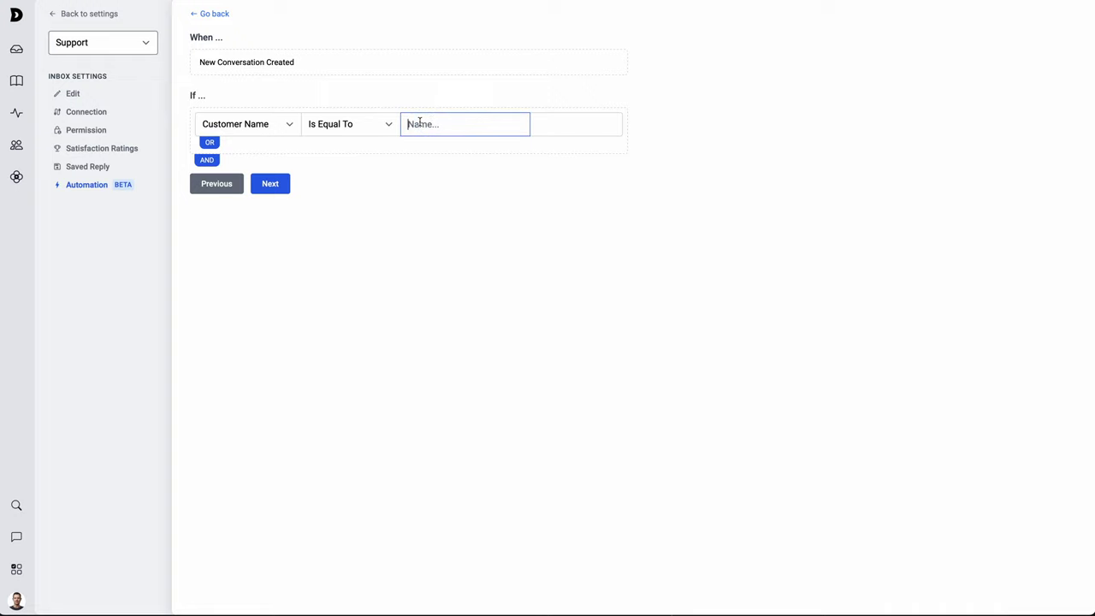
left_click(384, 126)
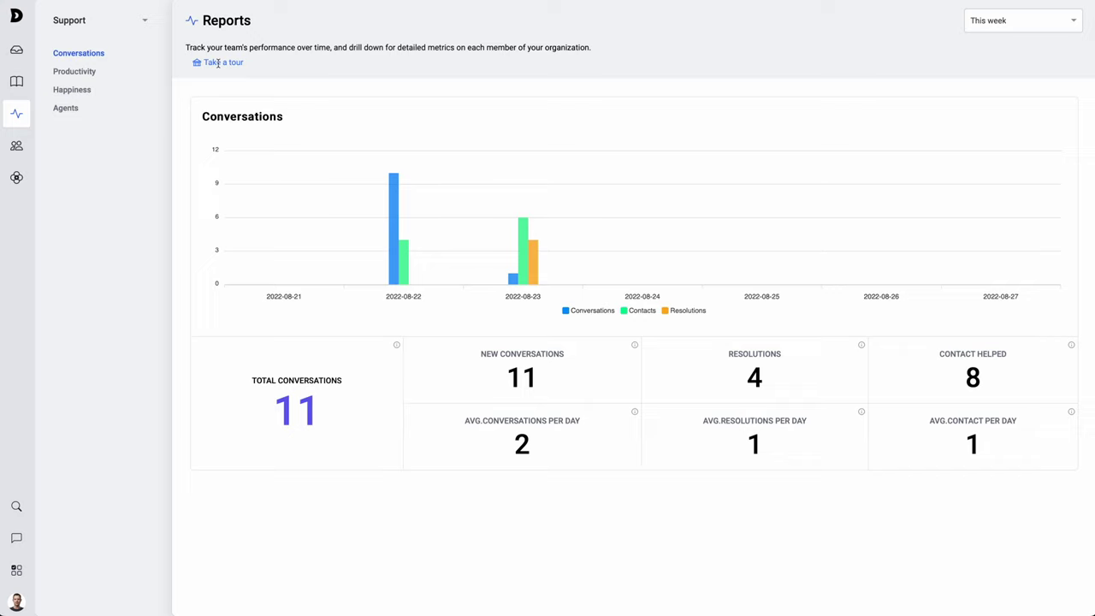
- Start the guided tour of the Reports page
left_click(211, 65)
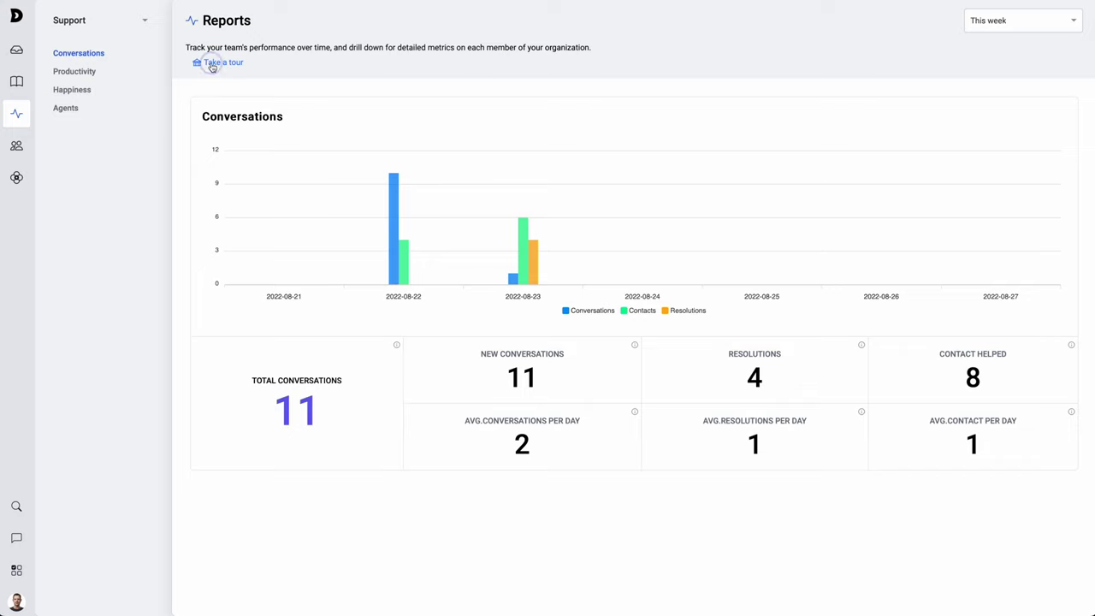